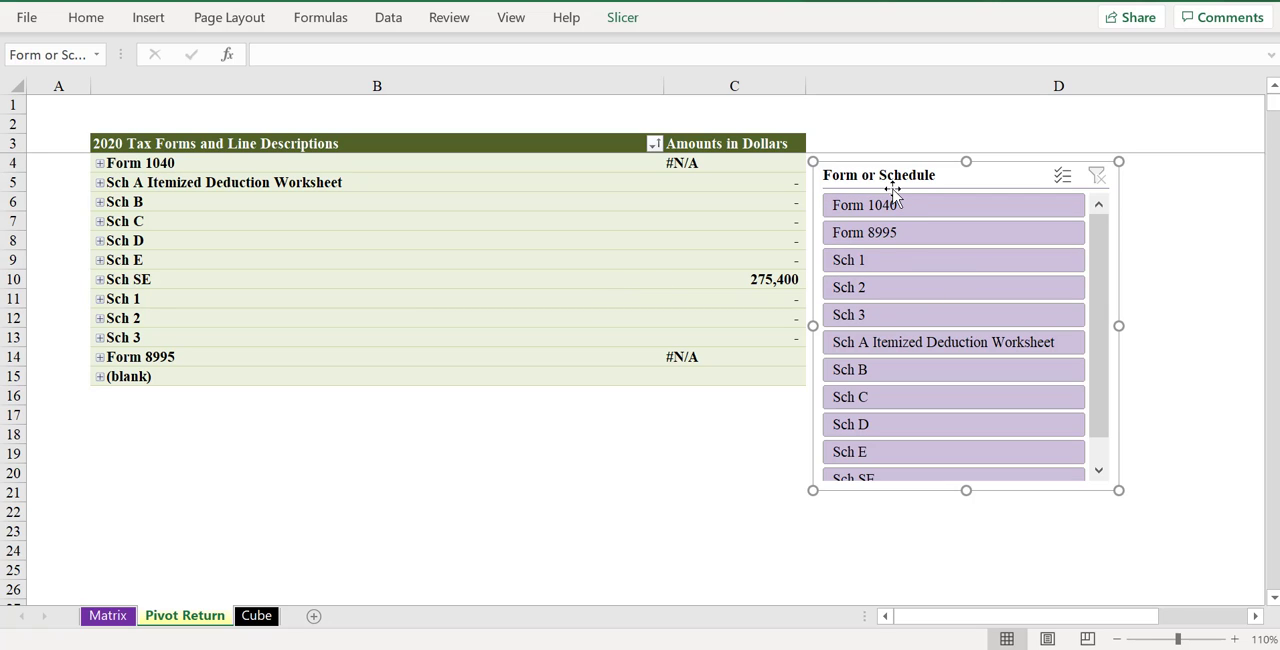
- Examine the Cube sheet's tax line descriptions and its Notes and Jump Links column, comparing it with the Pivot Return sheet
left_click(433, 427)
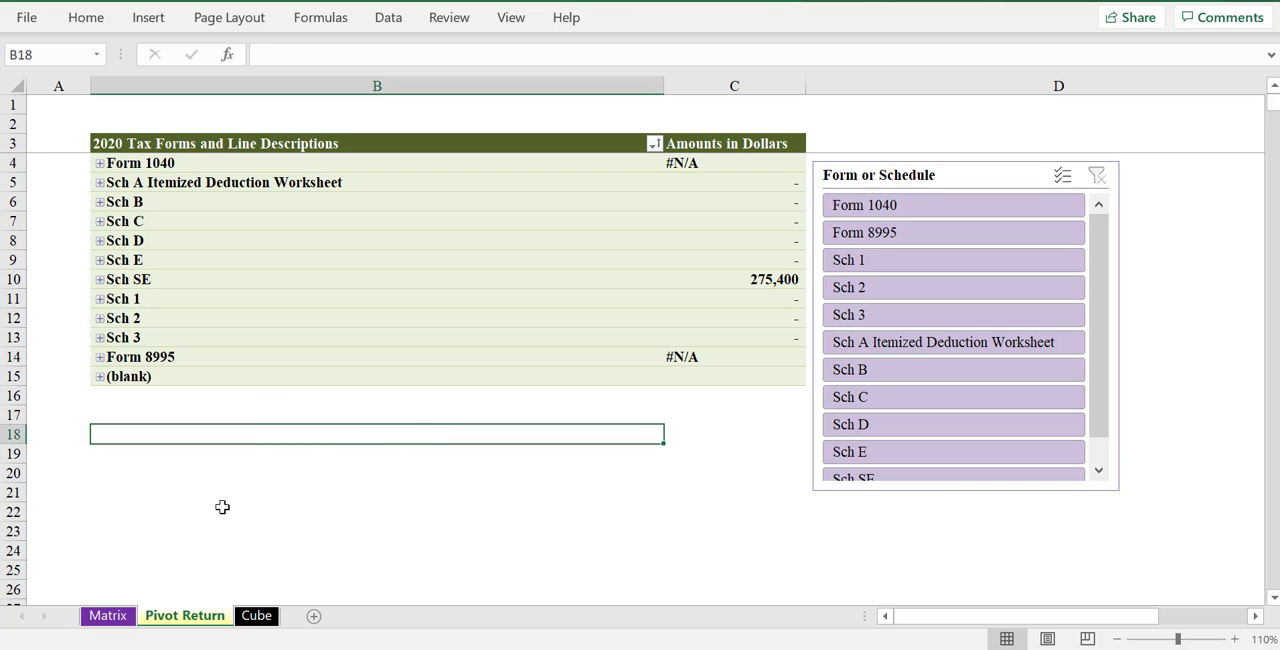
left_click(257, 615)
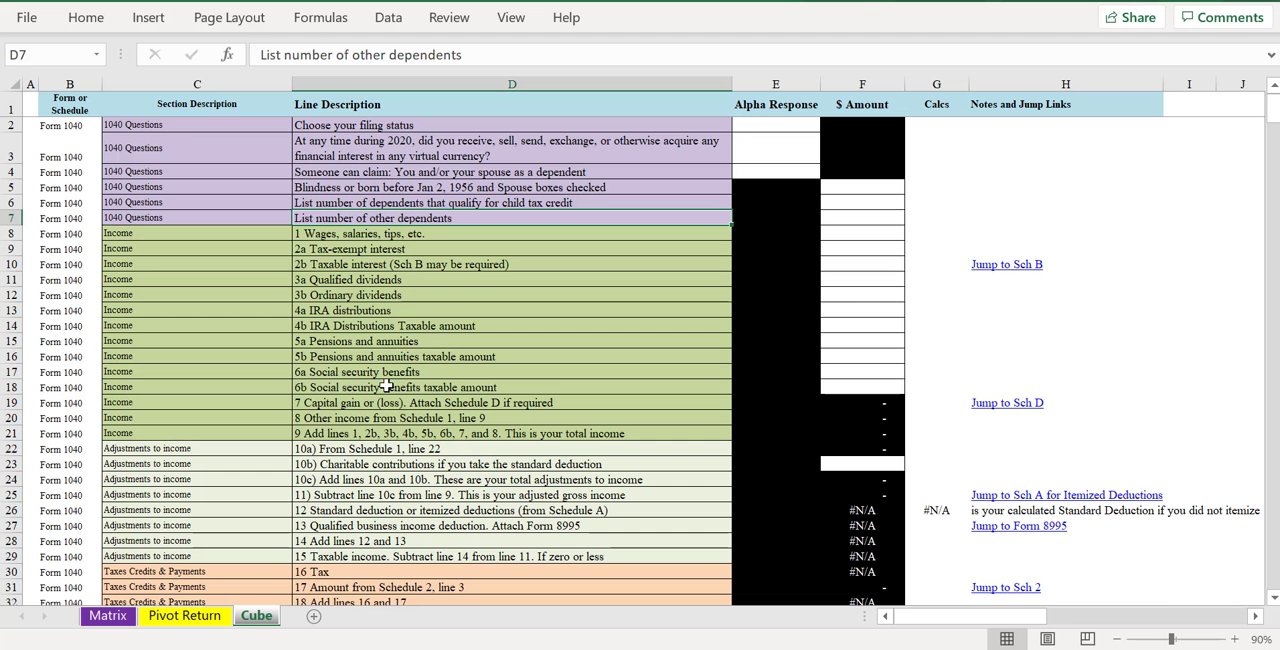
scroll(418, 372, "down", 7)
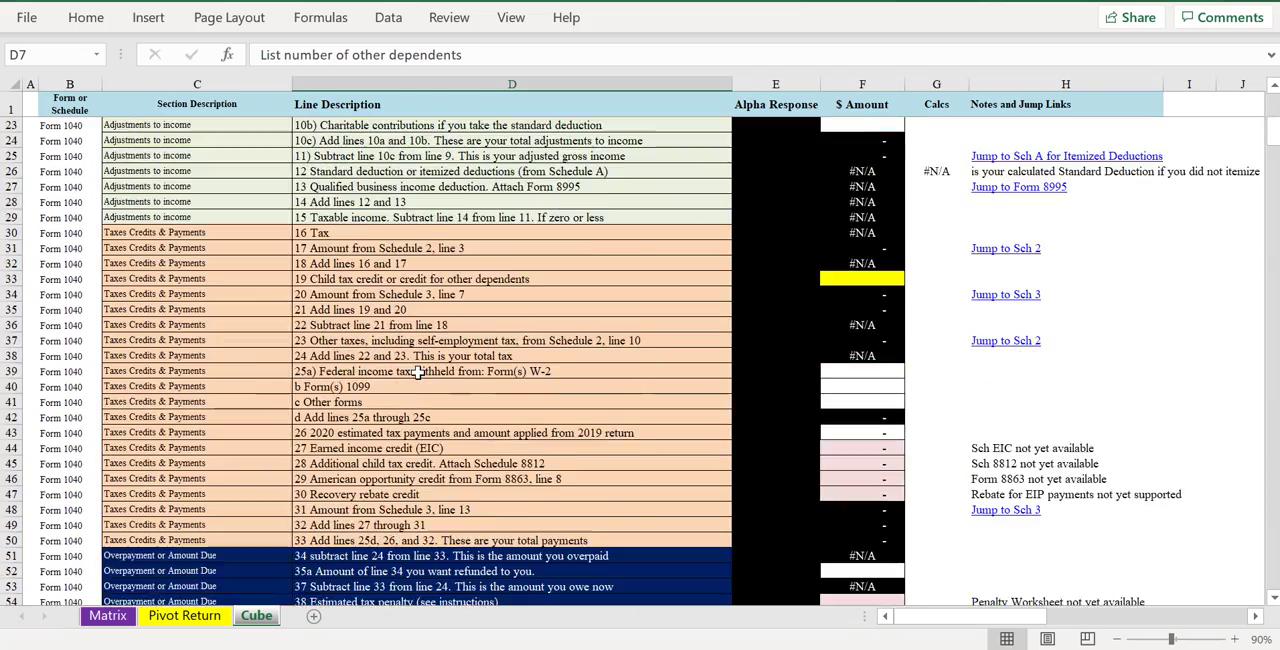
scroll(418, 372, "down", 12)
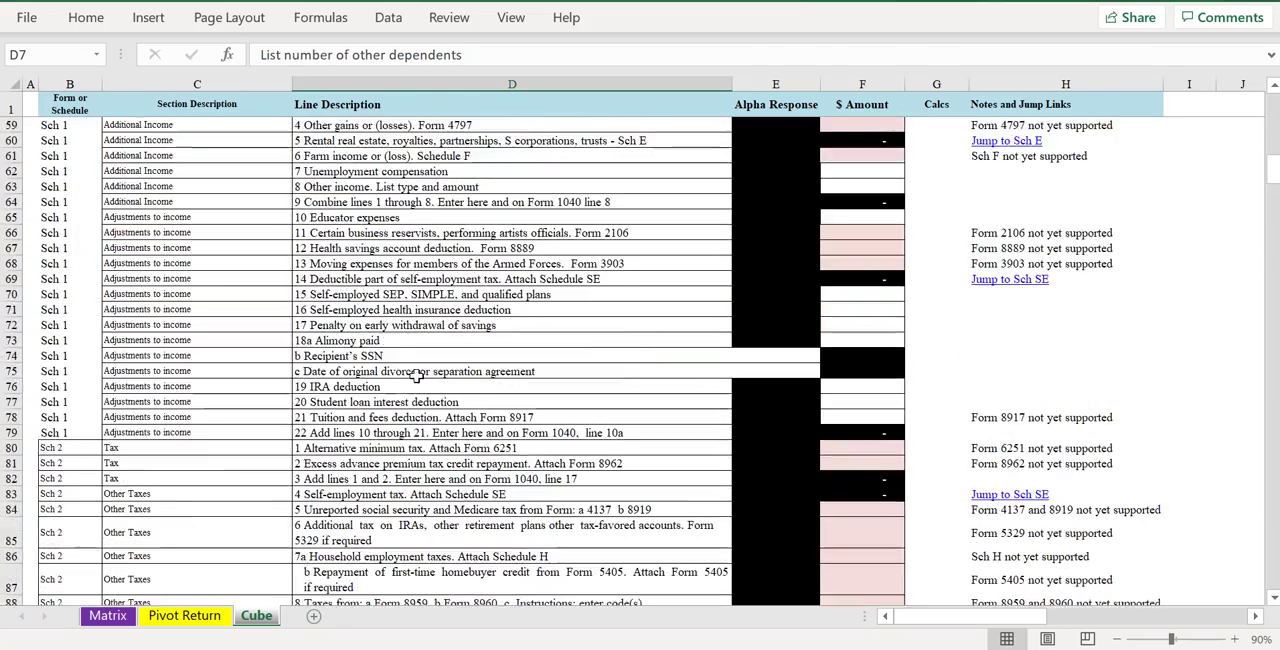
scroll(416, 374, "up", 19)
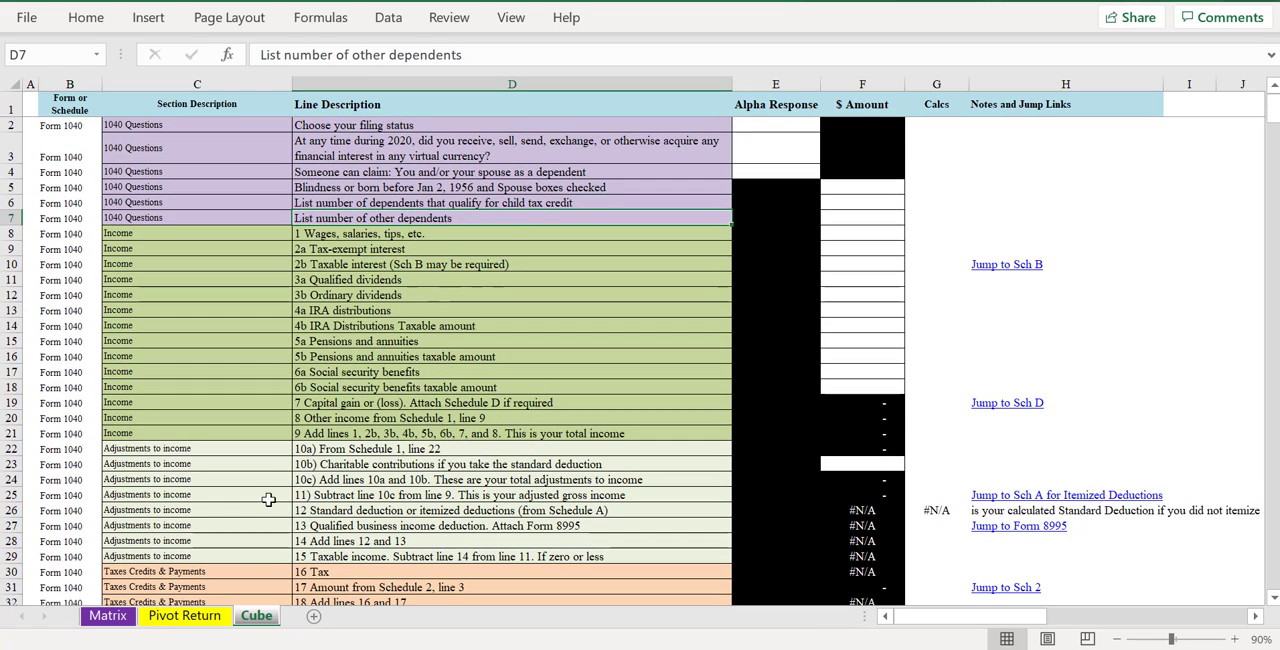
left_click(186, 615)
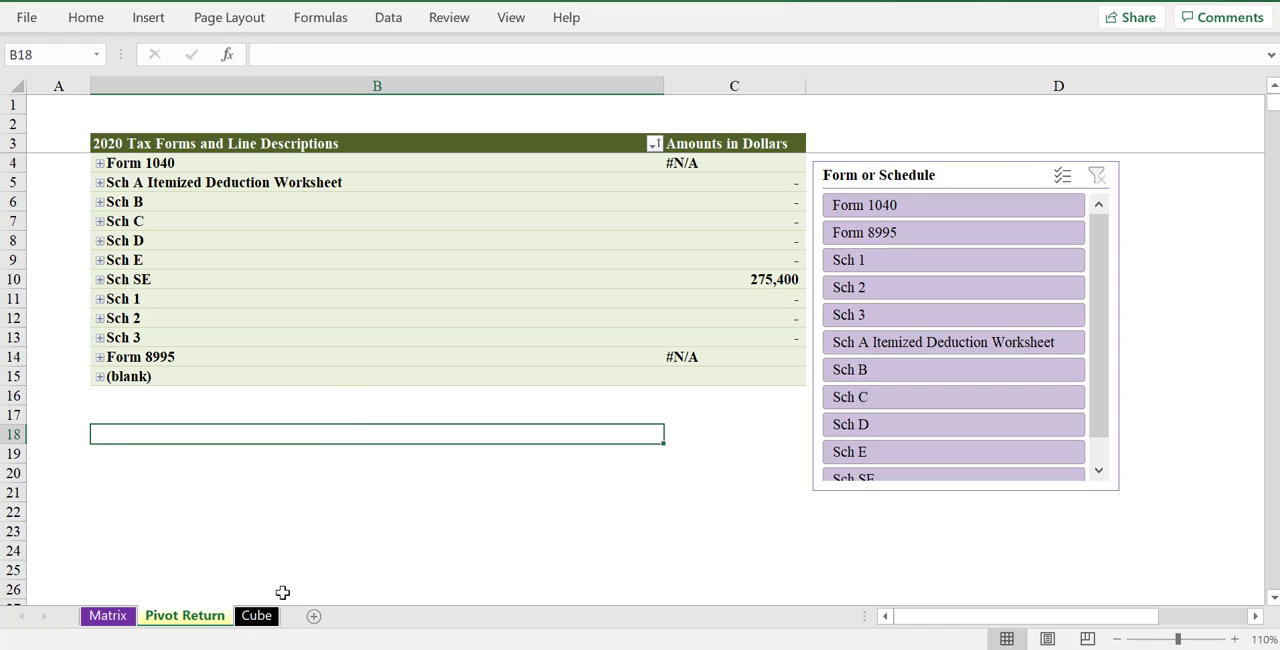
left_click(257, 616)
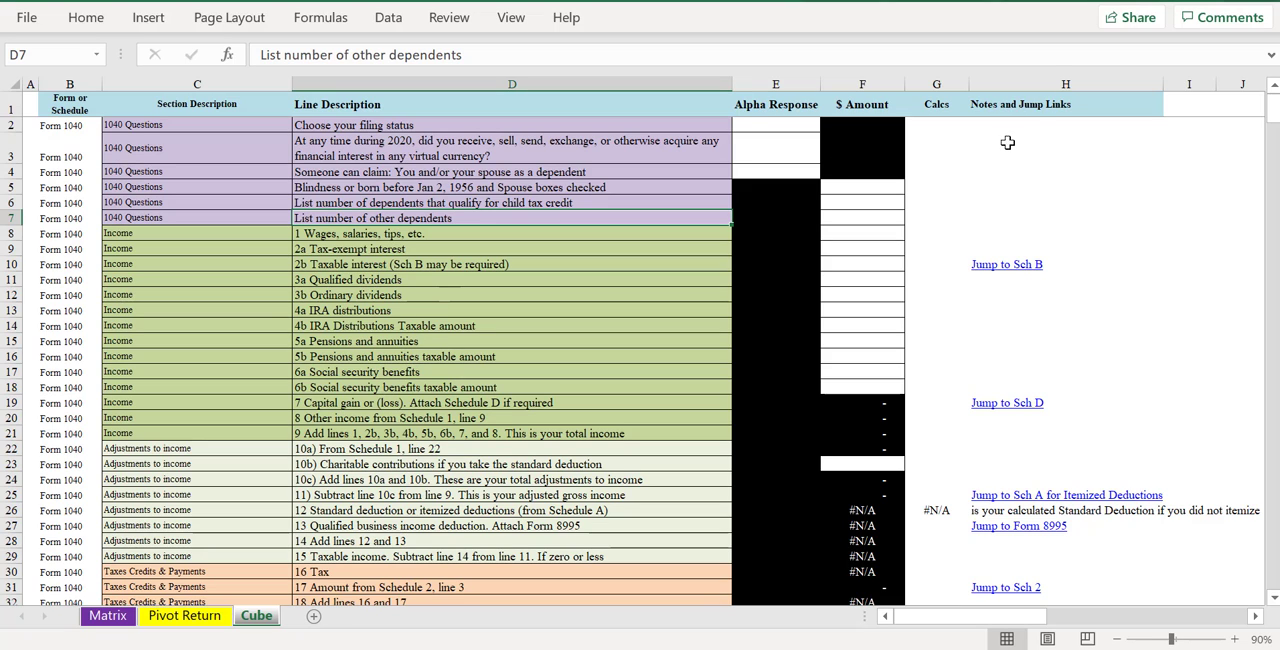
left_click(1033, 78)
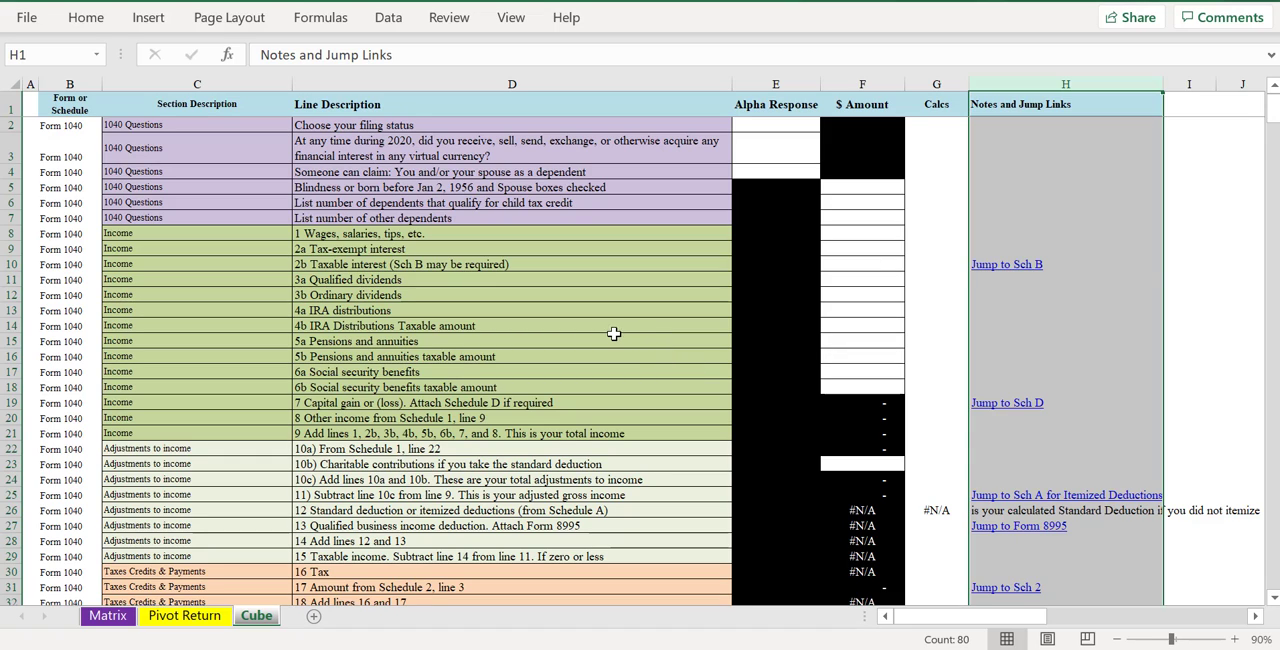
left_click(1014, 216)
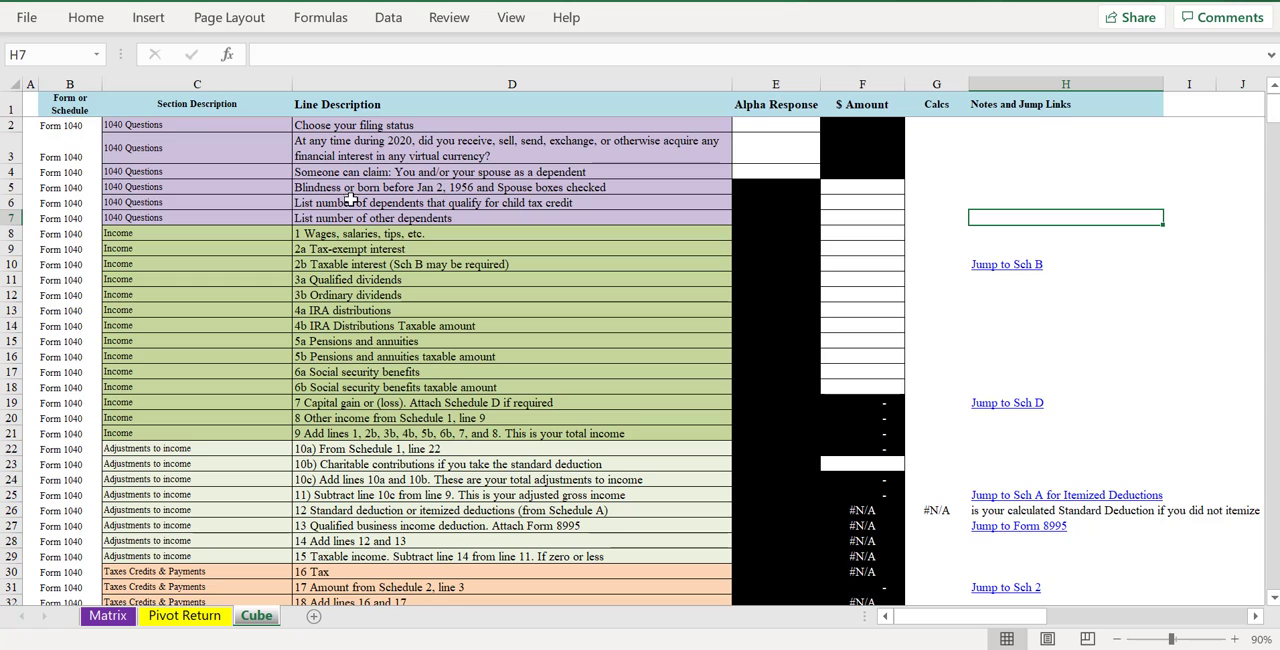
- Narrow the Notes and Jump Links column and the Section Description column on the Cube sheet
scroll(327, 218, "up", 1)
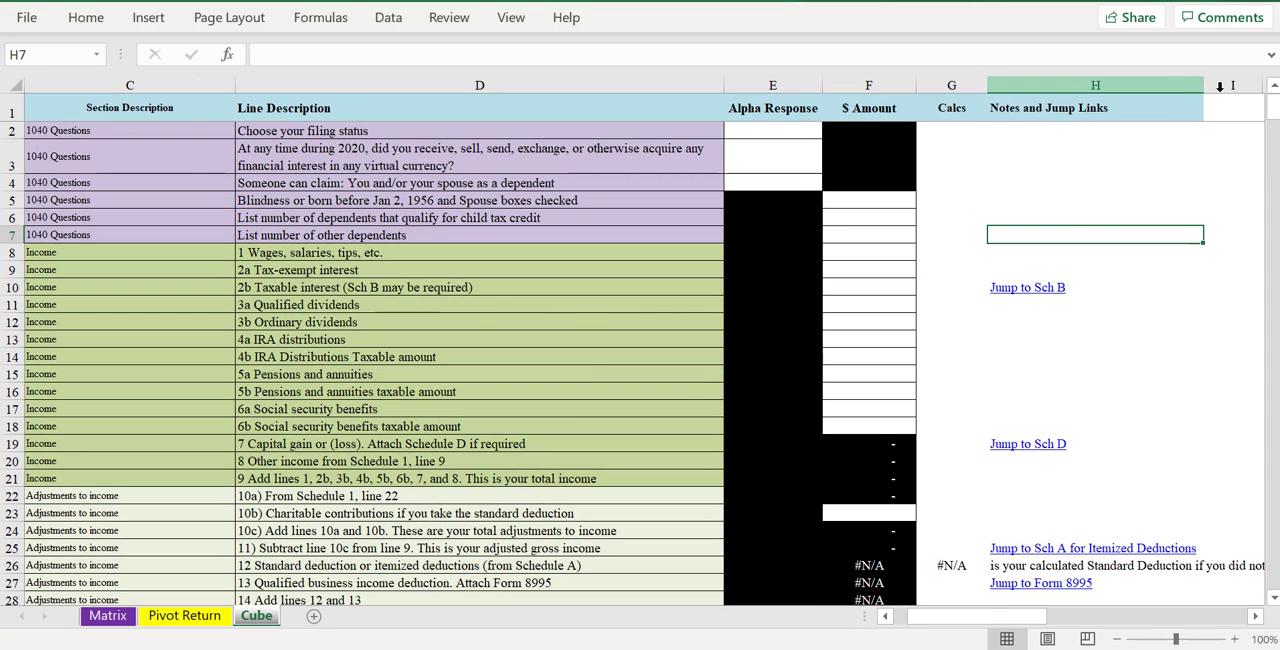
left_click_drag(1203, 85, 1163, 98)
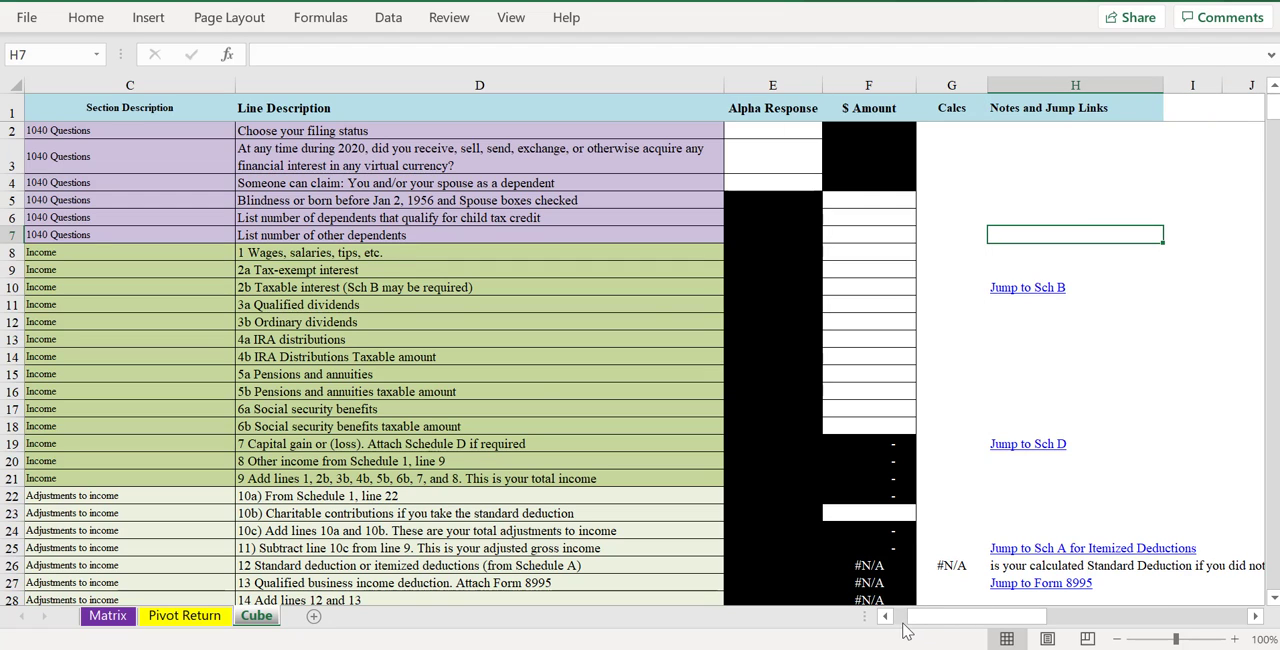
left_click_drag(905, 628, 894, 617)
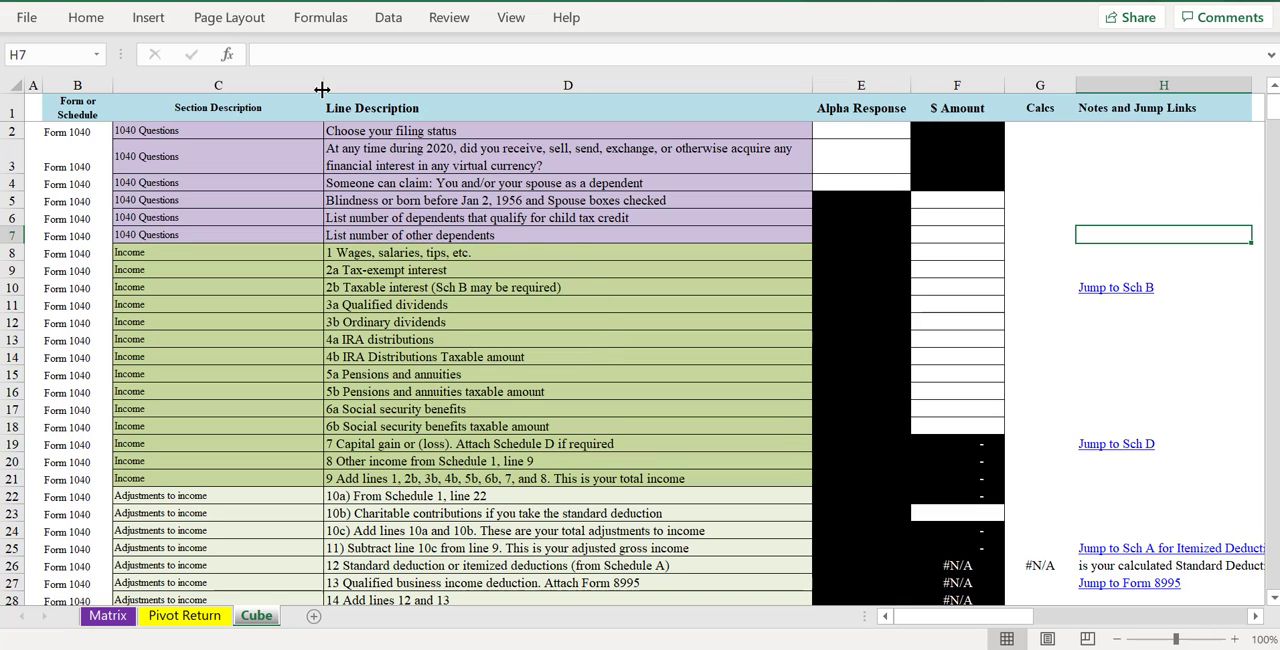
left_click_drag(322, 85, 269, 85)
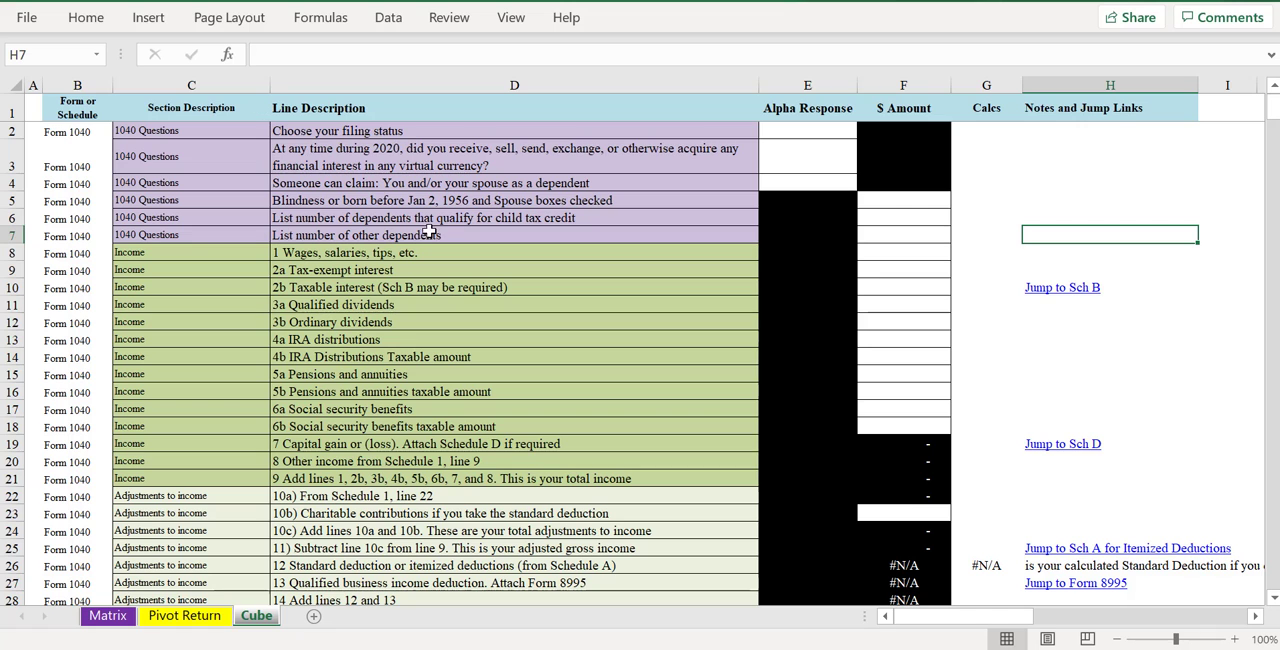
- Protect the Cube sheet without a password, allowing selection of unlocked cells but not of locked cells
scroll(417, 258, "right", 3)
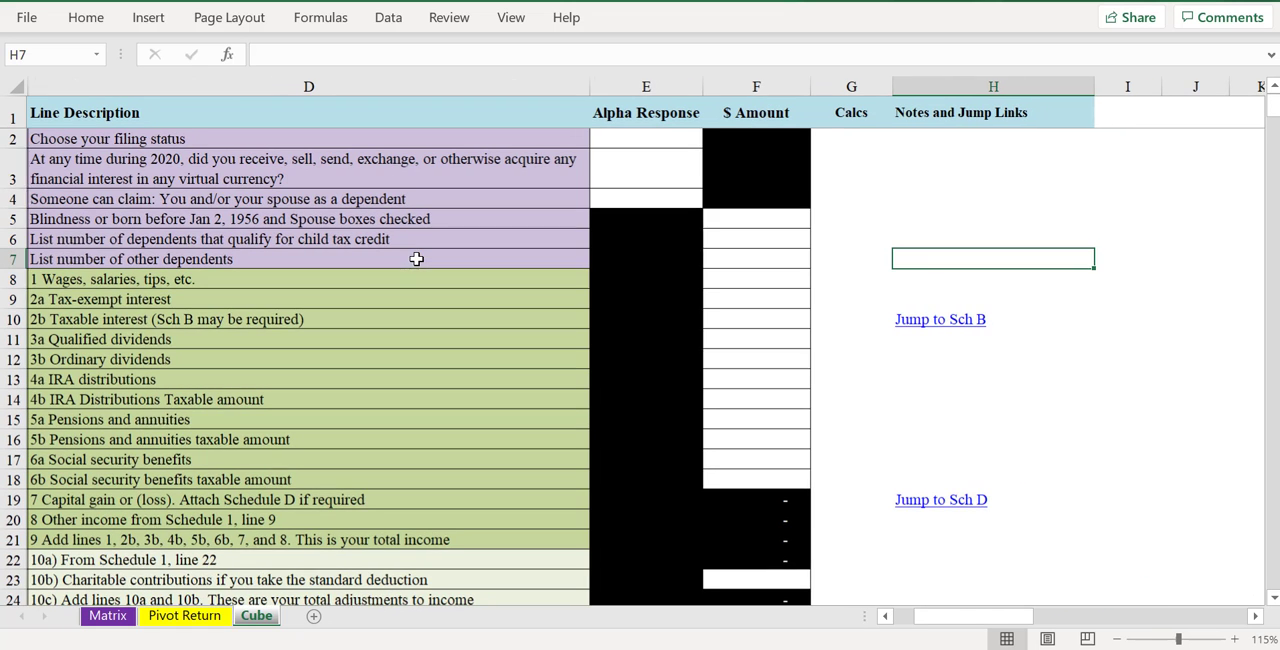
scroll(417, 258, "up", 1)
left_click_drag(985, 616, 963, 616)
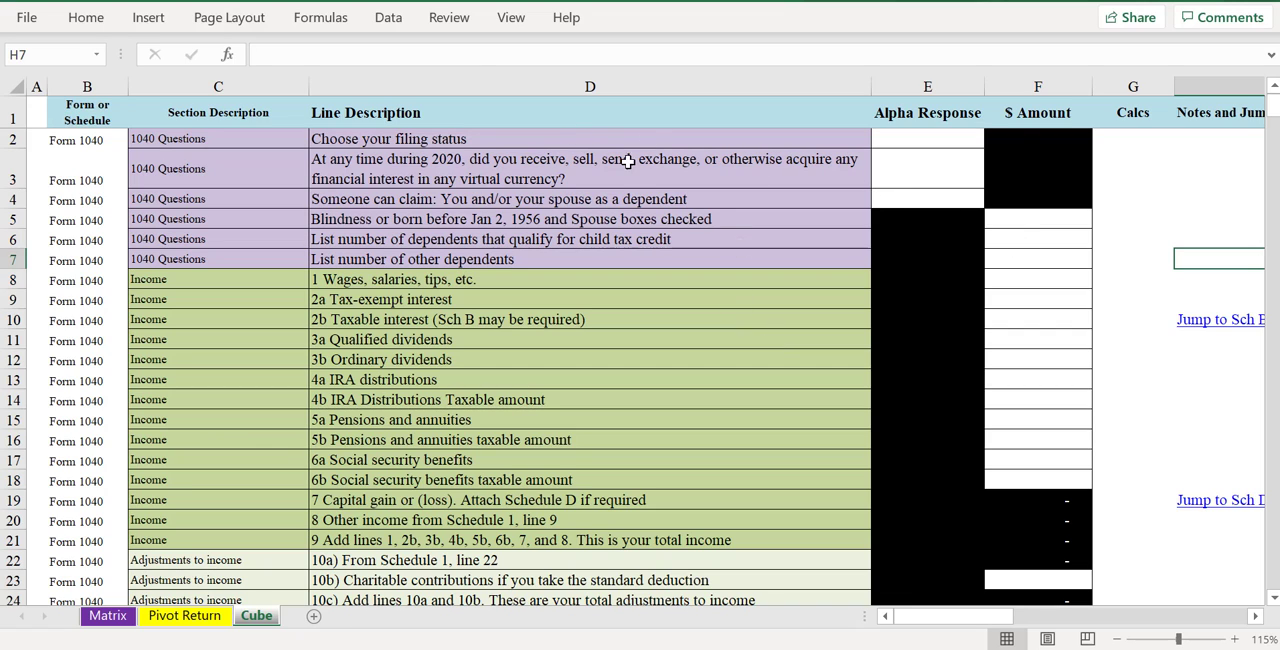
left_click(449, 17)
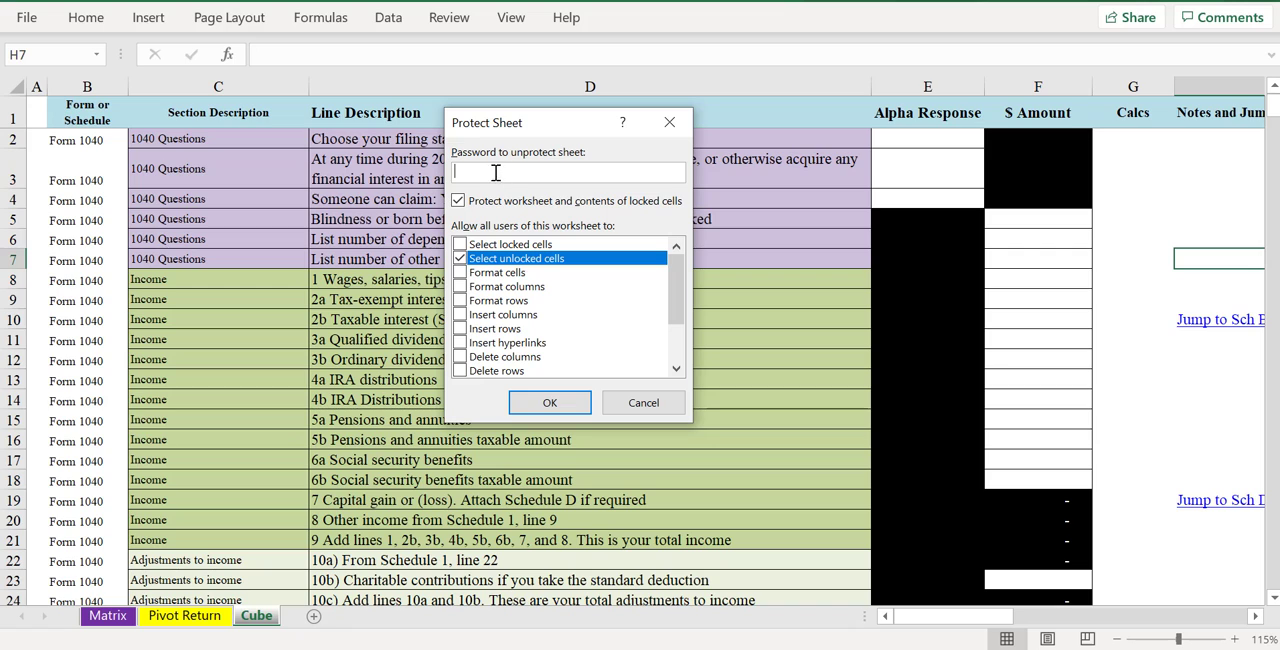
left_click(556, 400)
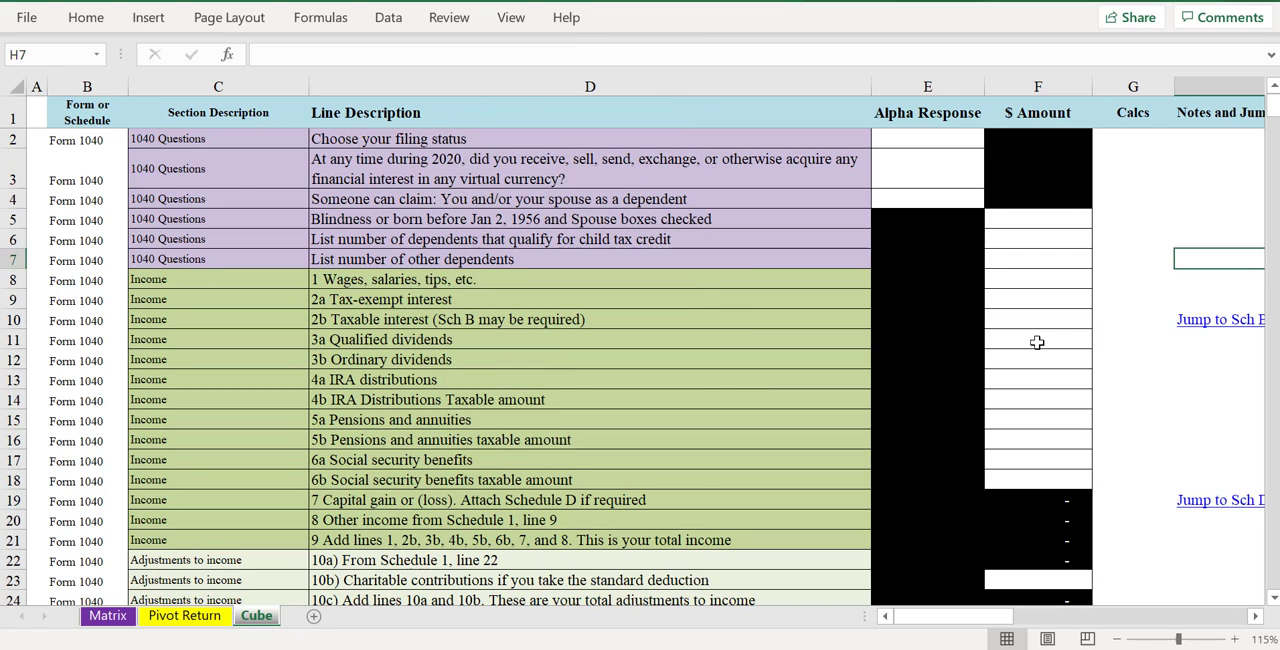
- Test the sheet protection by moving between unlocked cells in the Alpha Response column and column A
left_click(1037, 340)
left_click(938, 180)
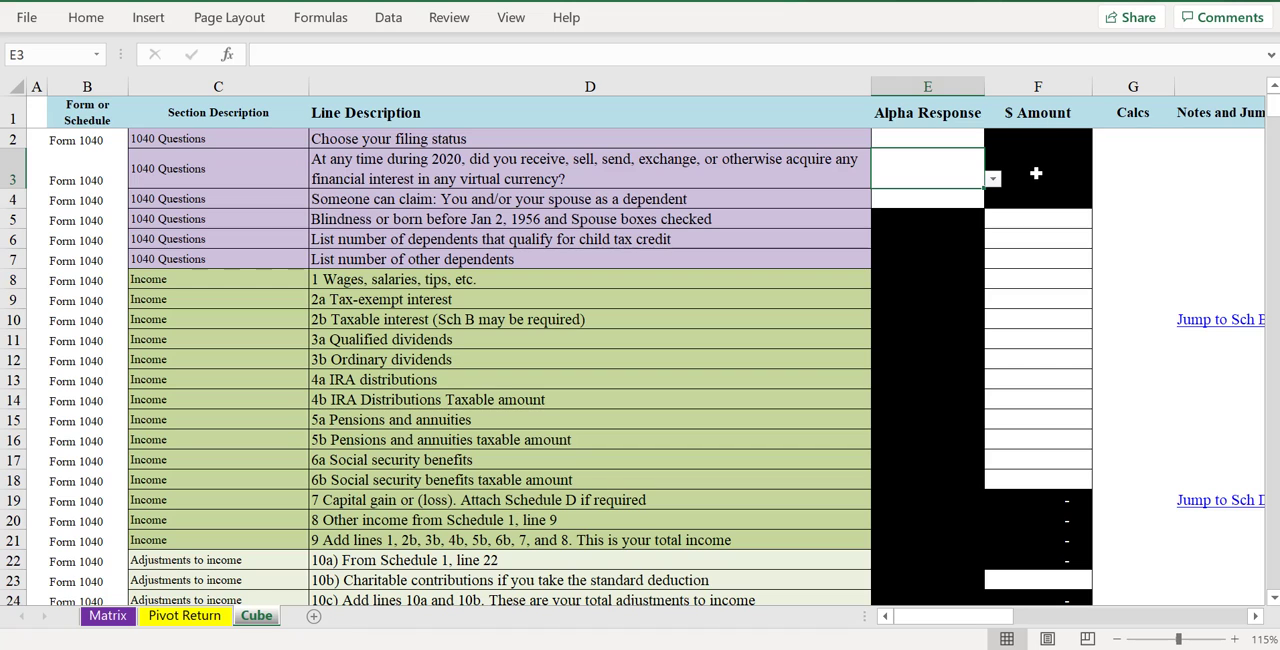
type("0")
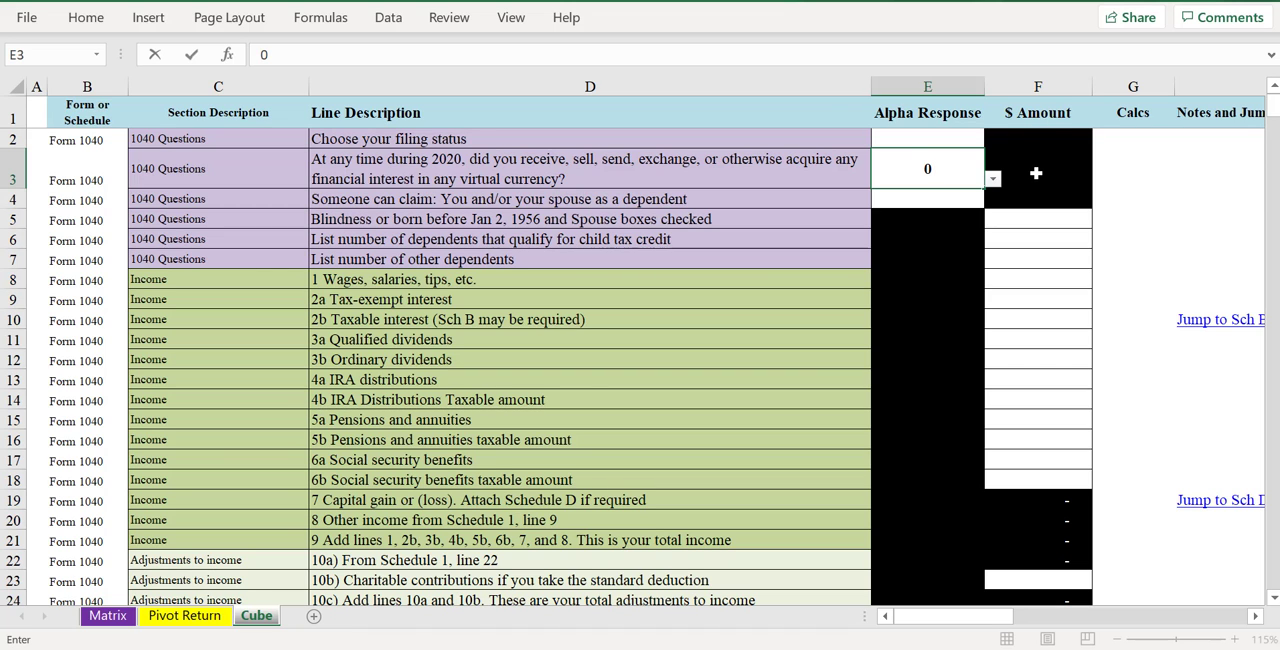
key("Right")
key("Left")
key("Left")
key("Left")
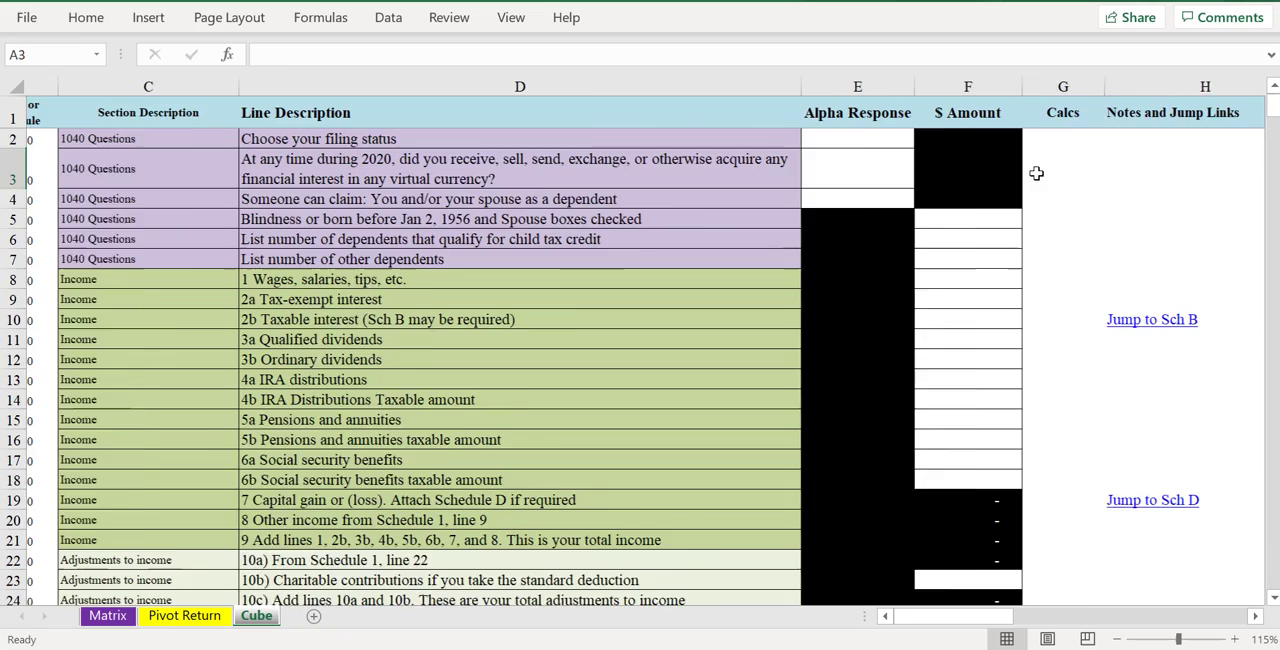
key("Home")
key("Down")
key("Down")
key("Down")
key("Down")
key("Down")
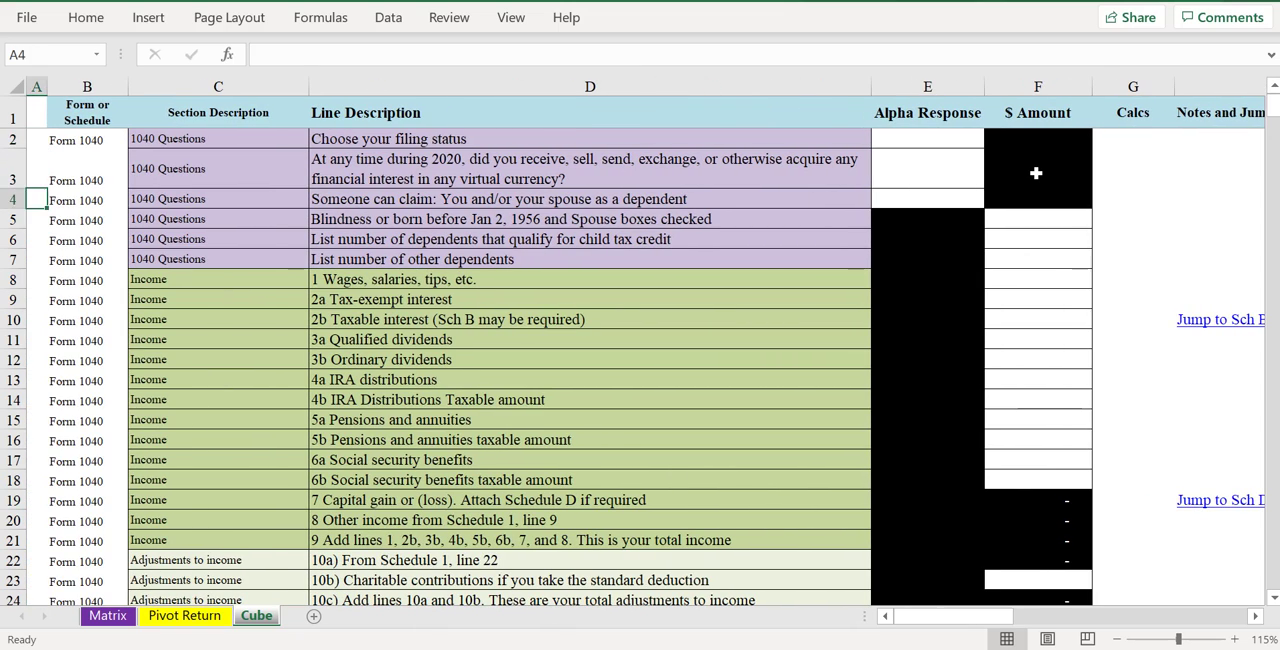
key("Down")
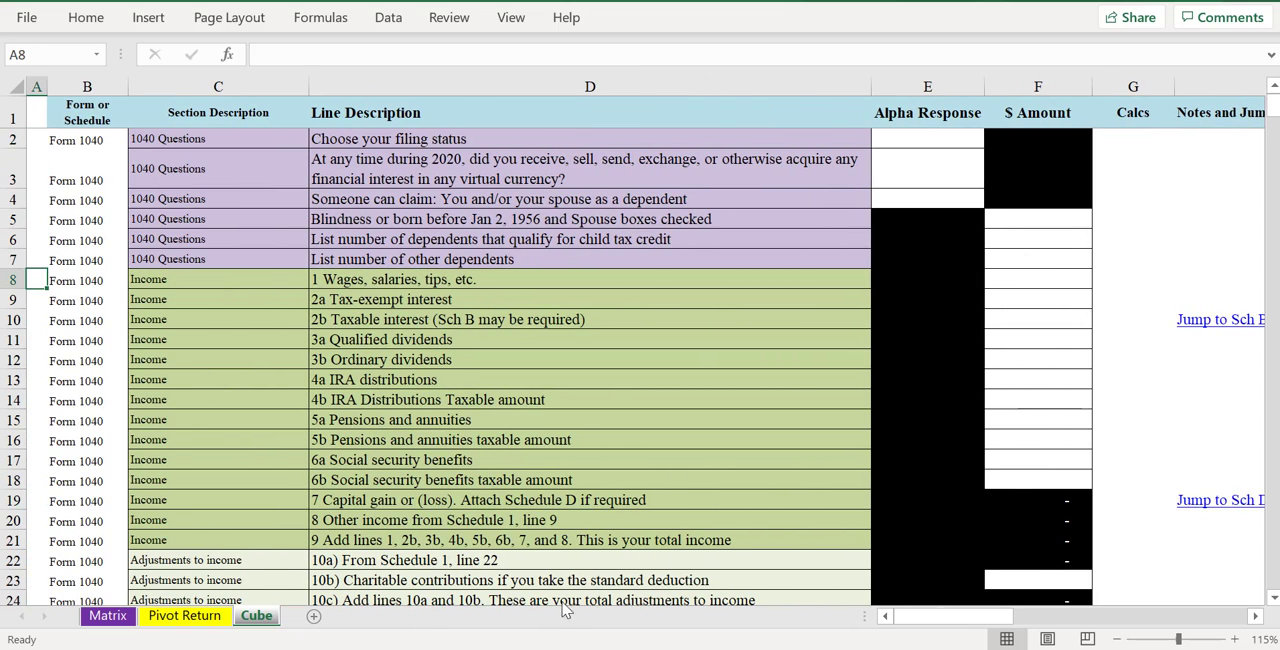
- Check which $ Amount cells in the Form 1040 income, tax and credit lines can be selected
left_click(1004, 281)
left_click(1021, 360)
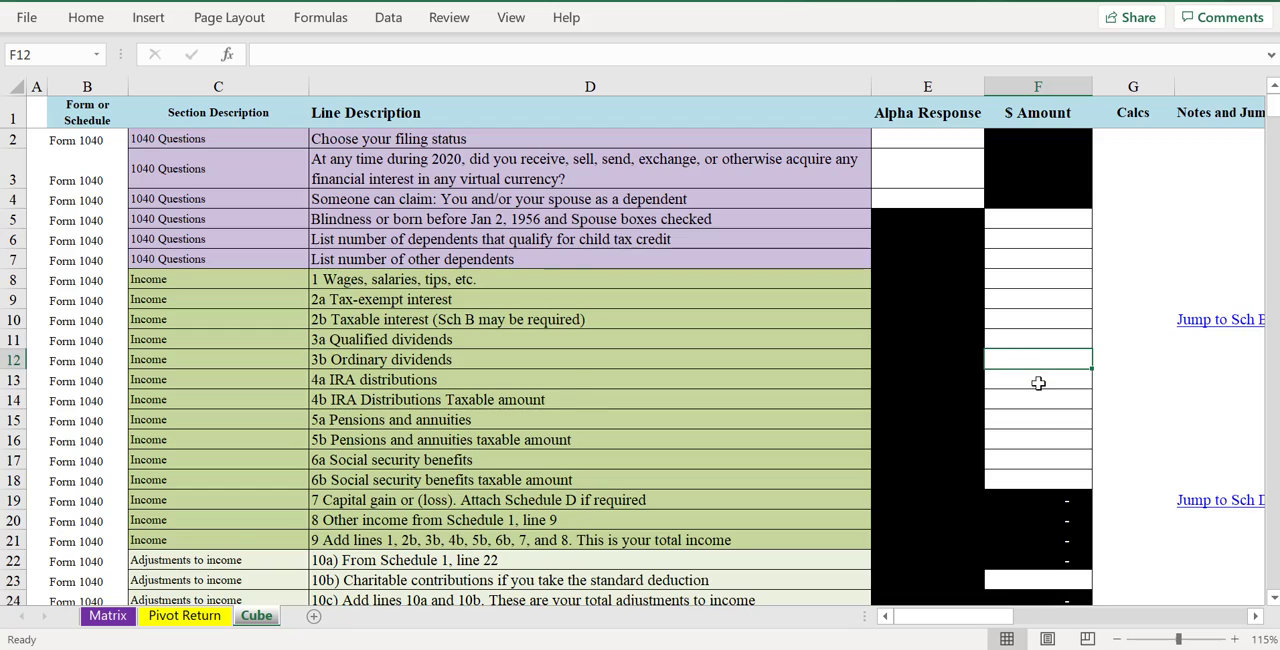
scroll(1021, 360, "down", 6)
left_click(1027, 391)
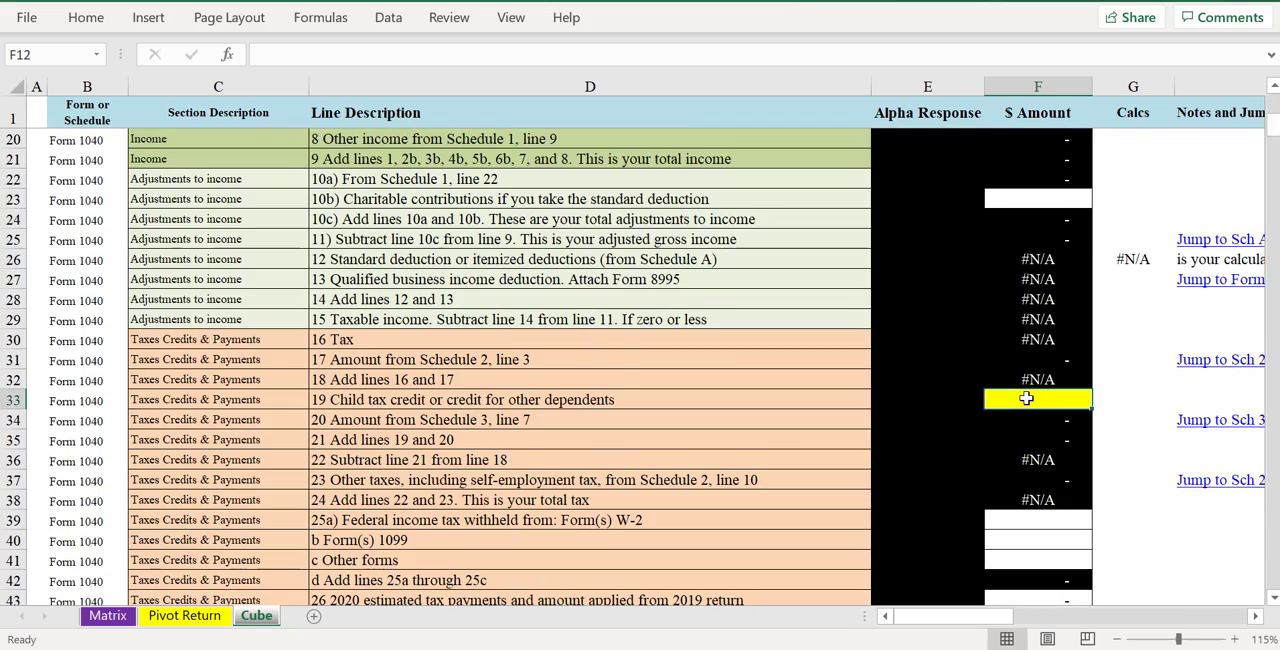
scroll(1027, 395, "down", 2)
left_click(1025, 400)
left_click(1022, 438)
left_click(1022, 512)
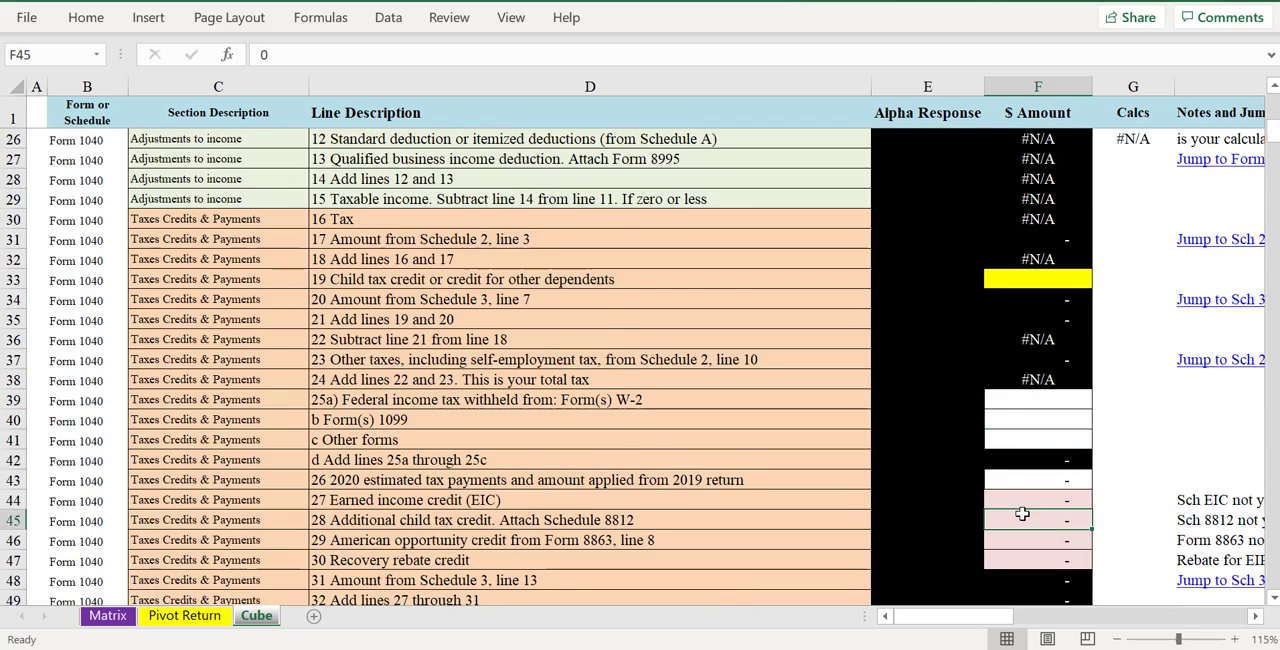
scroll(1020, 500, "down", 5)
scroll(1014, 485, "up", 6)
scroll(1014, 481, "up", 7)
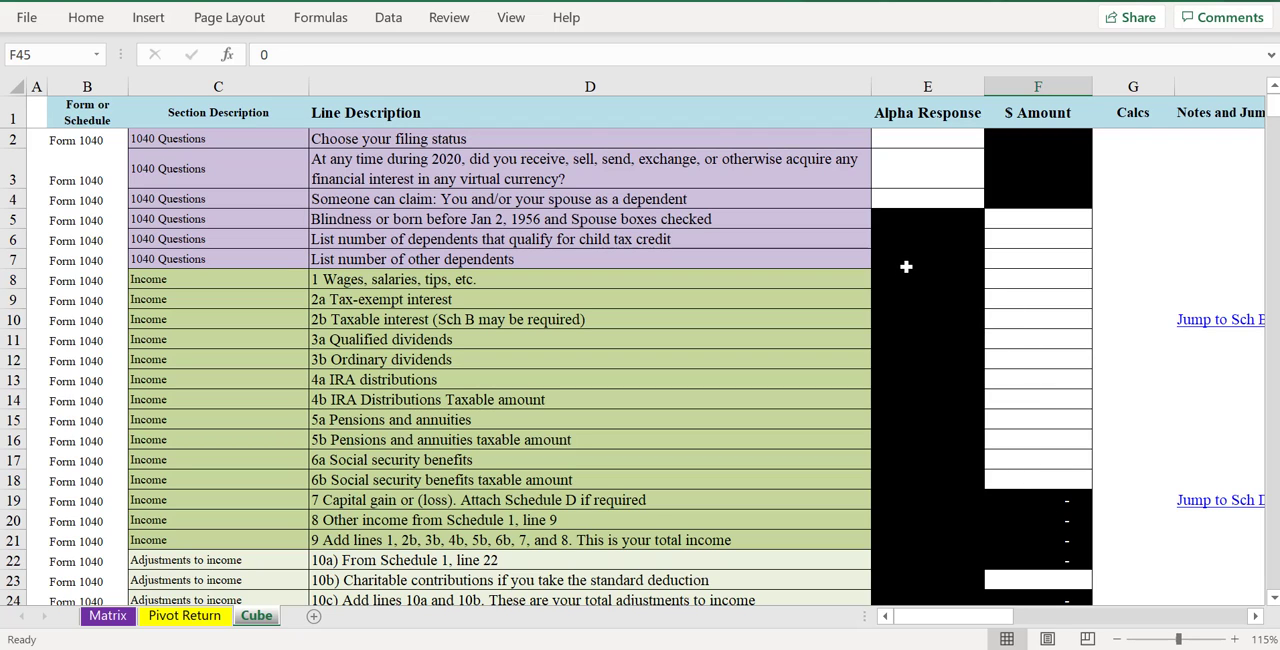
- Set the filing status to Single and answer Yes to the 2020 virtual currency question
left_click(913, 144)
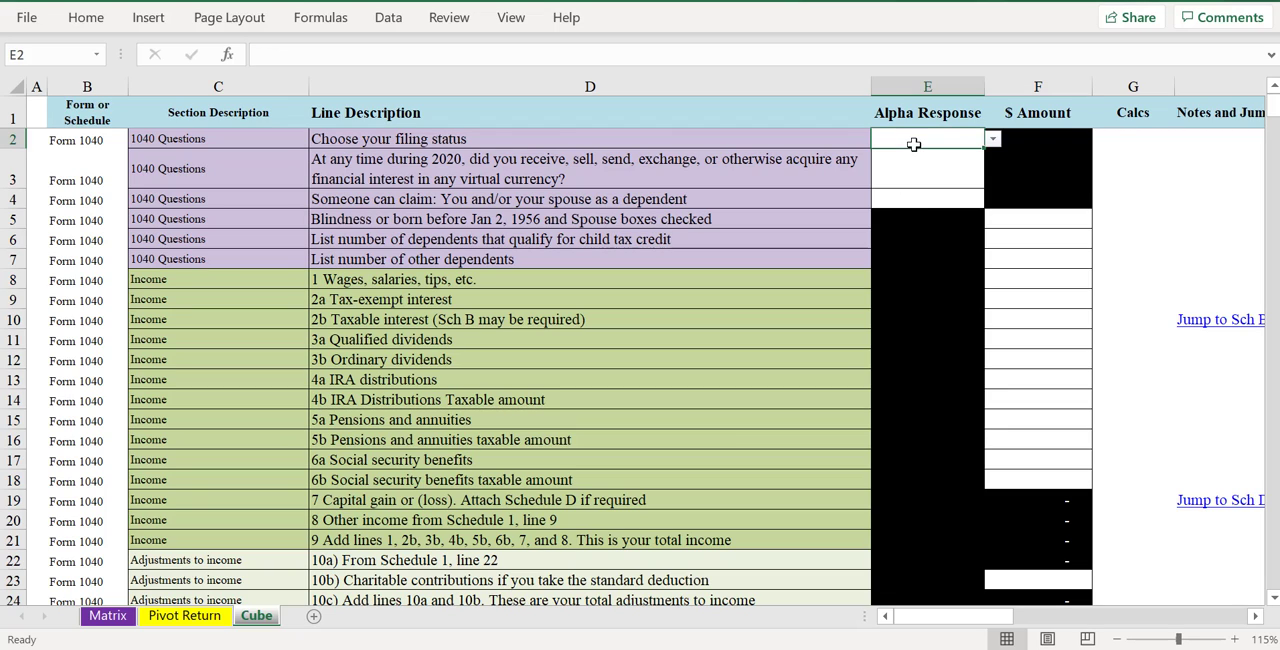
left_click(995, 140)
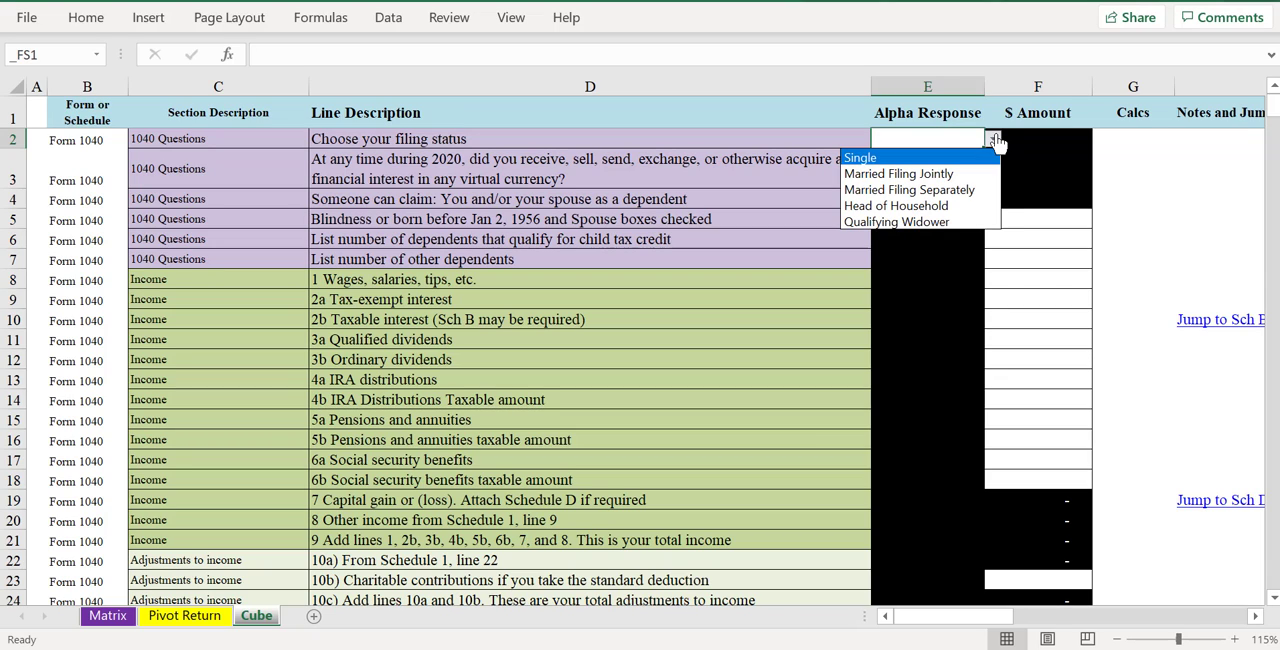
left_click(957, 158)
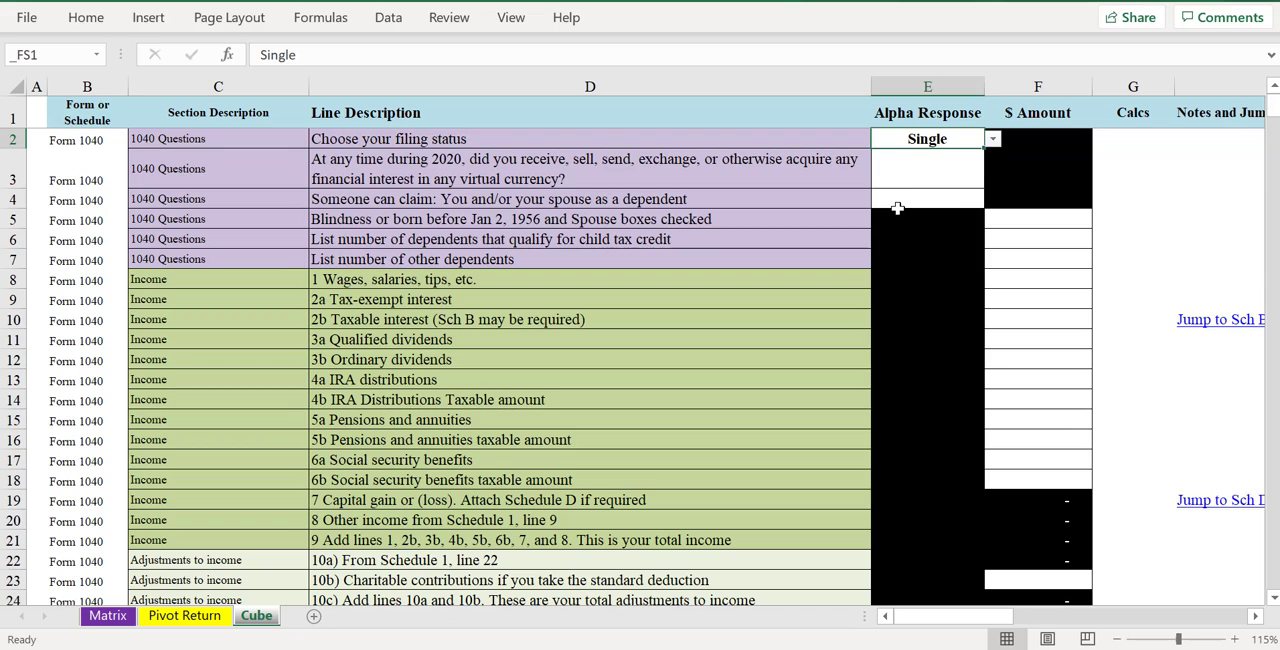
left_click(925, 172)
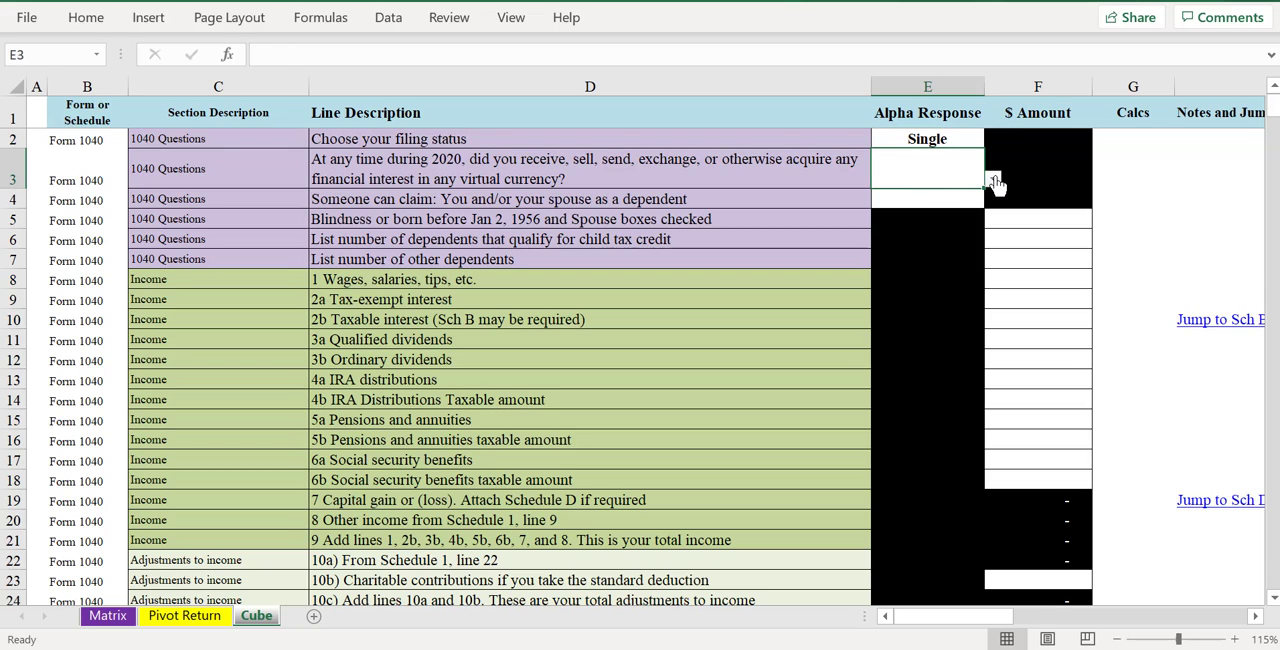
left_click(994, 180)
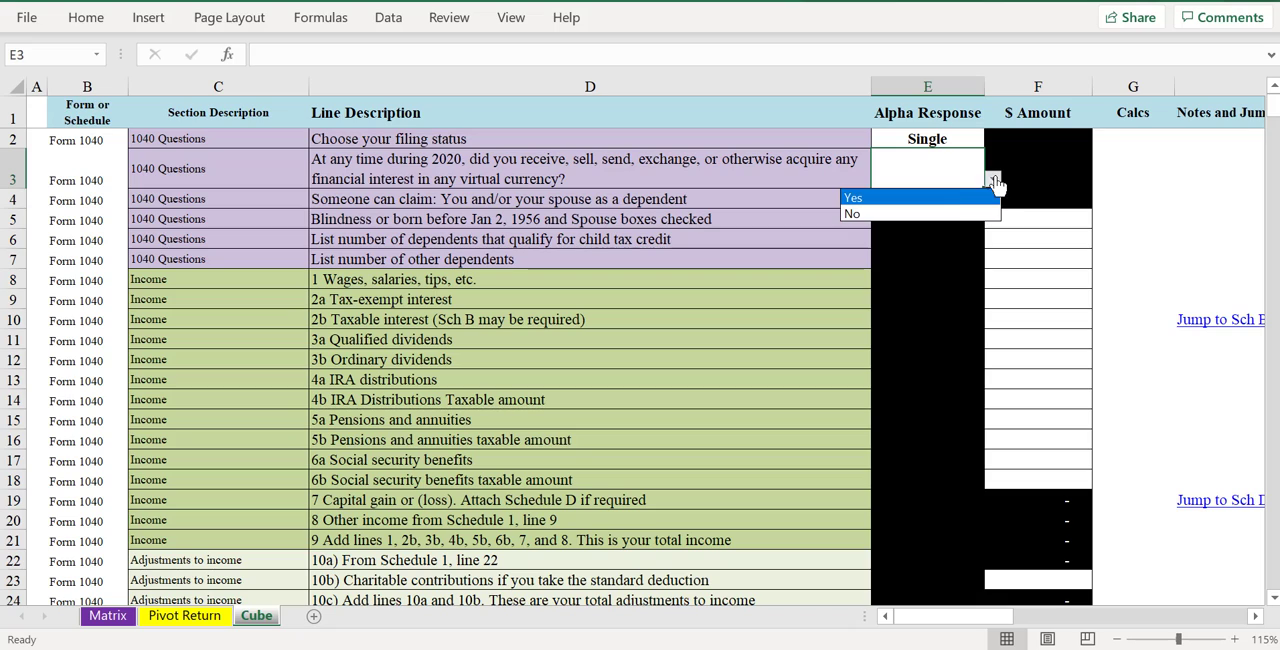
left_click(953, 199)
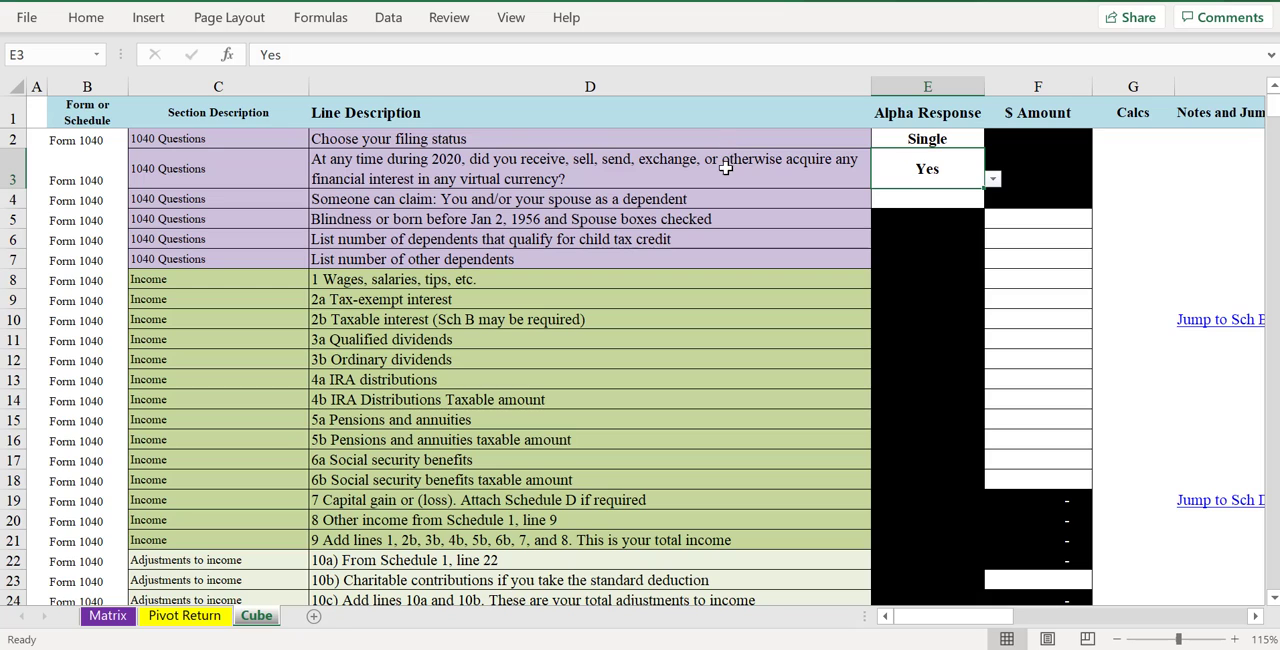
- Add the note "Crypto calc not supported yet" beside the virtual currency question in the Notes and Jump Links column
left_click(1202, 176)
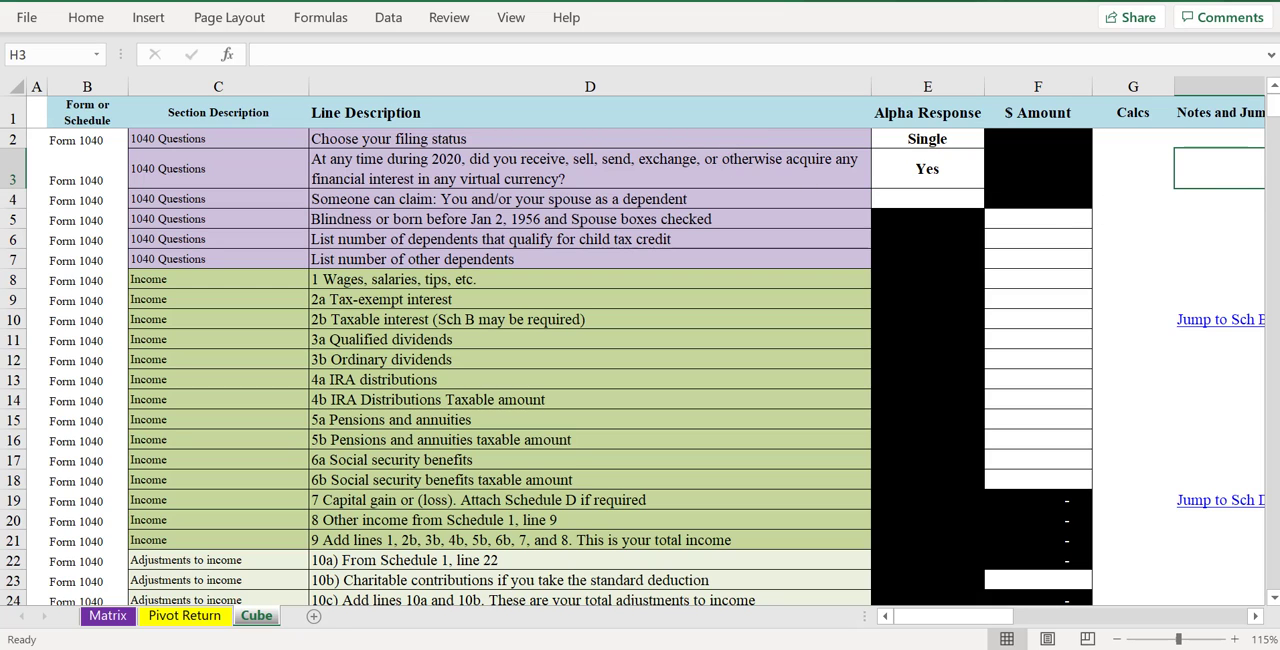
type("Cr")
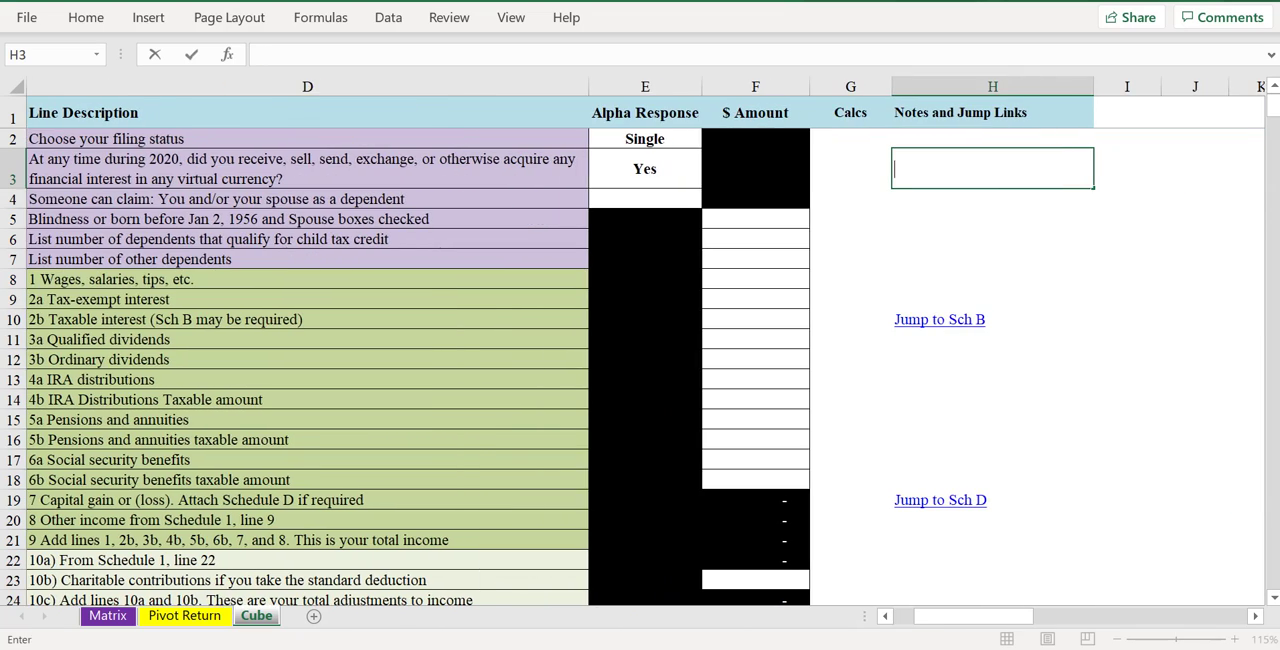
type("ypto")
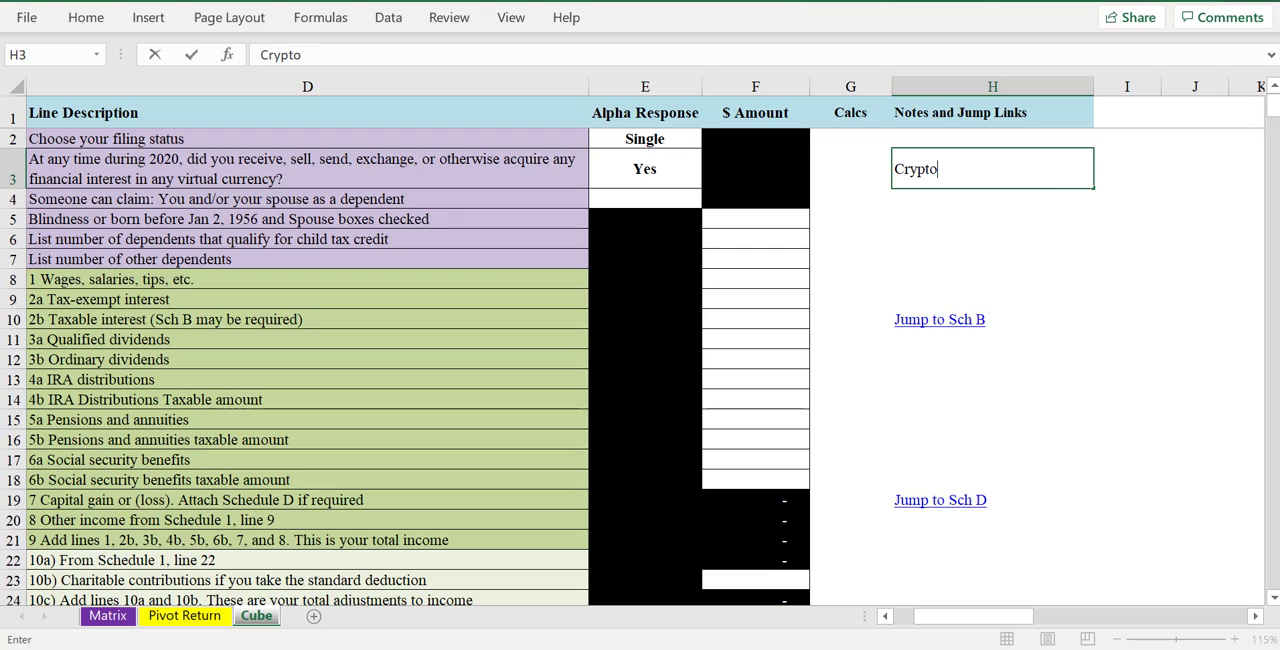
type(" calc not foe")
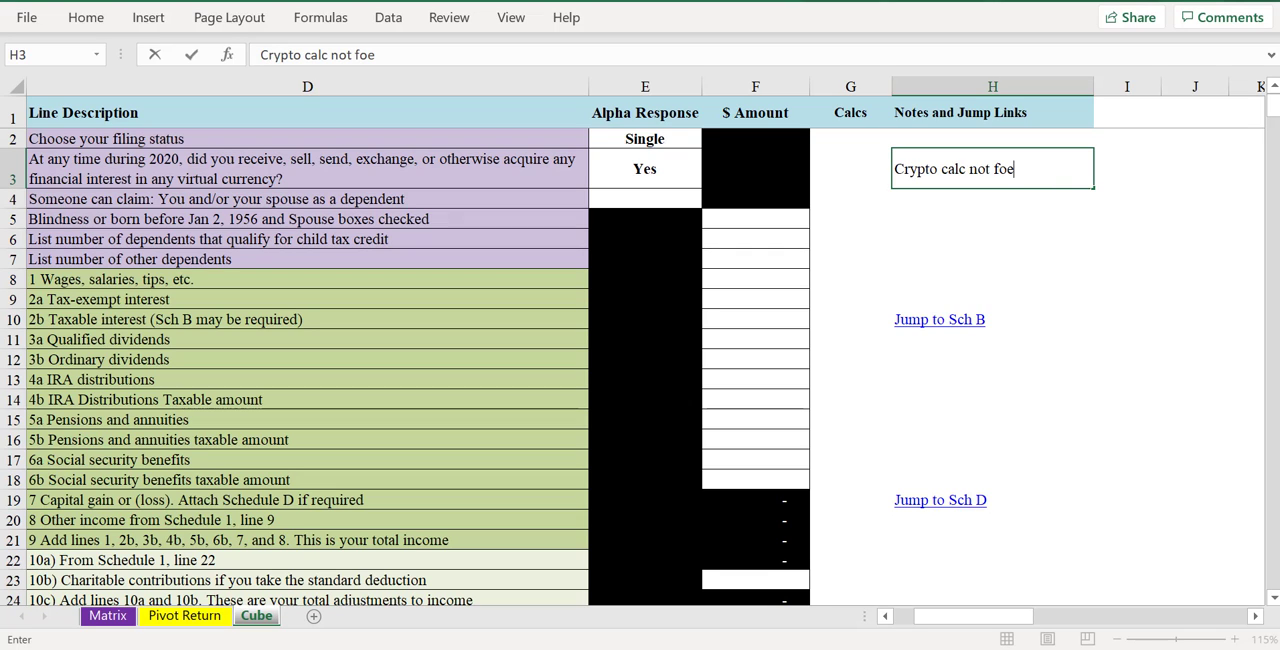
type("upp")
key("BackSpace")
key("BackSpace")
type("suppor")
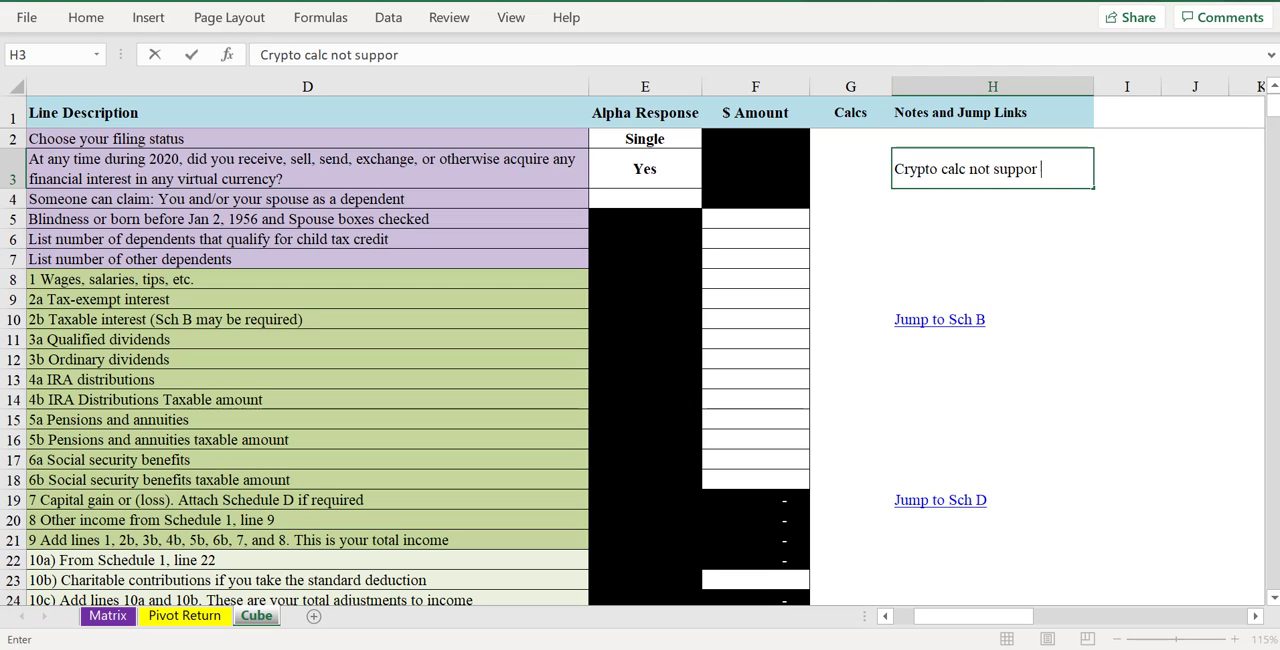
type("ted yet")
key("Return")
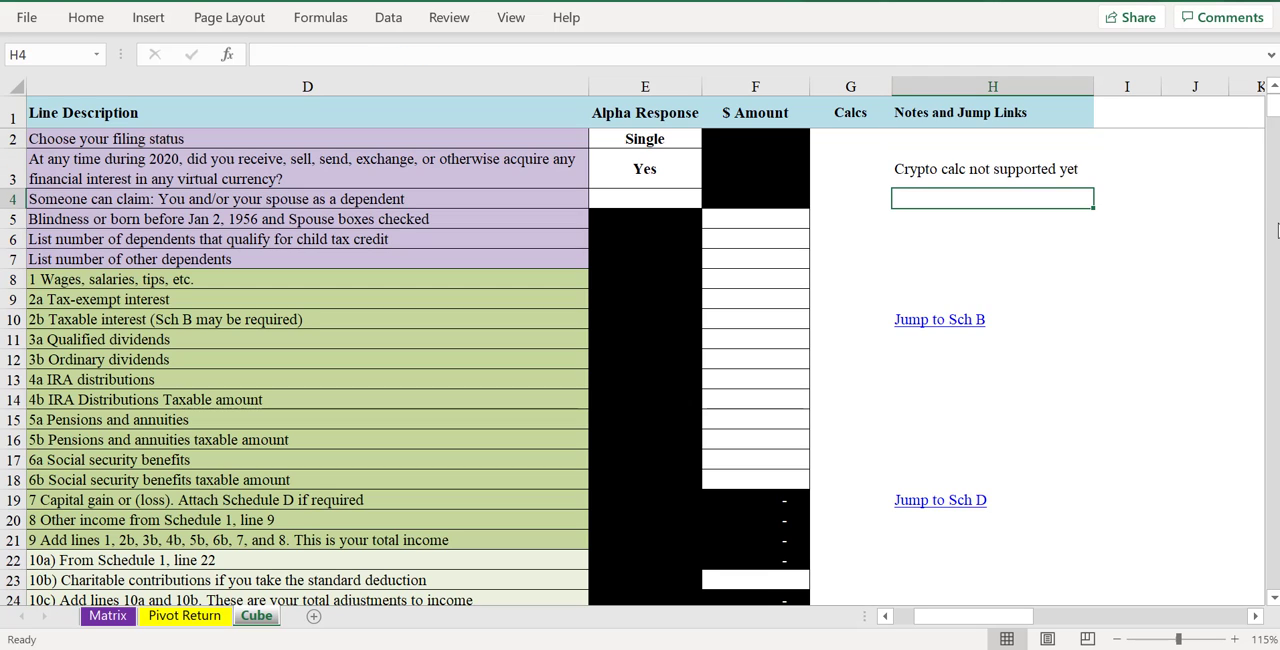
- Answer No to the question whether someone can claim you or your spouse as a dependent
key("Up")
key("Left")
key("Left")
key("Left")
key("Left")
key("Left")
key("Left")
key("Left")
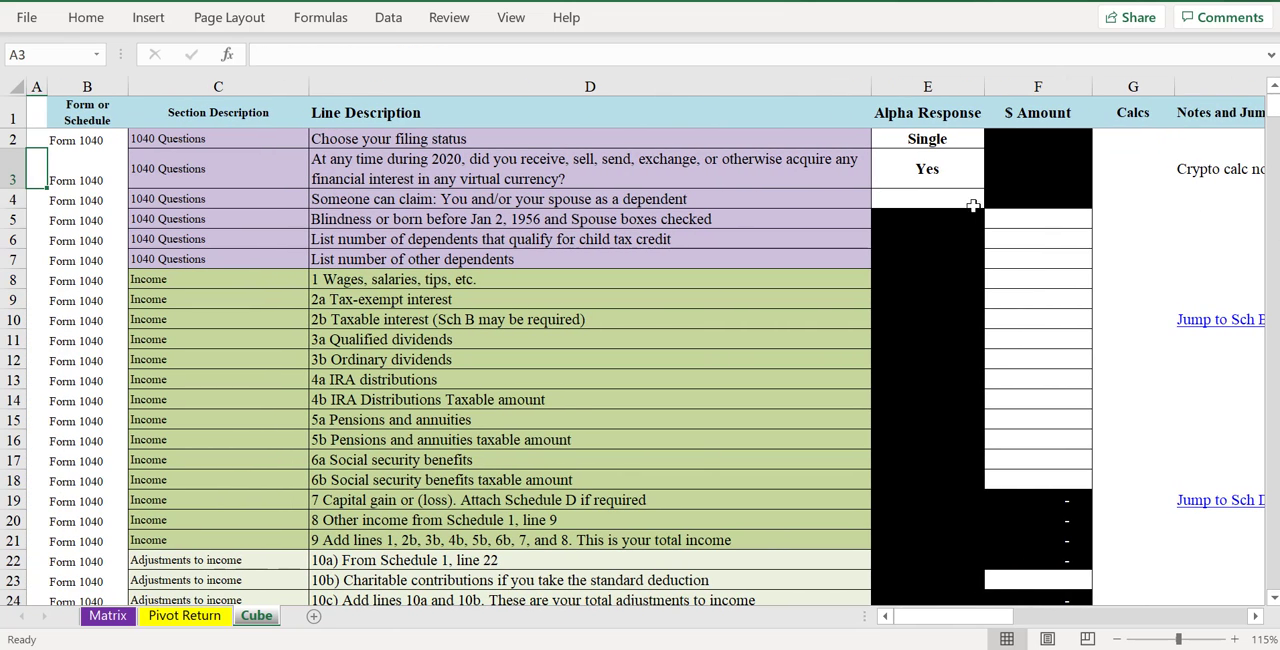
left_click(927, 176)
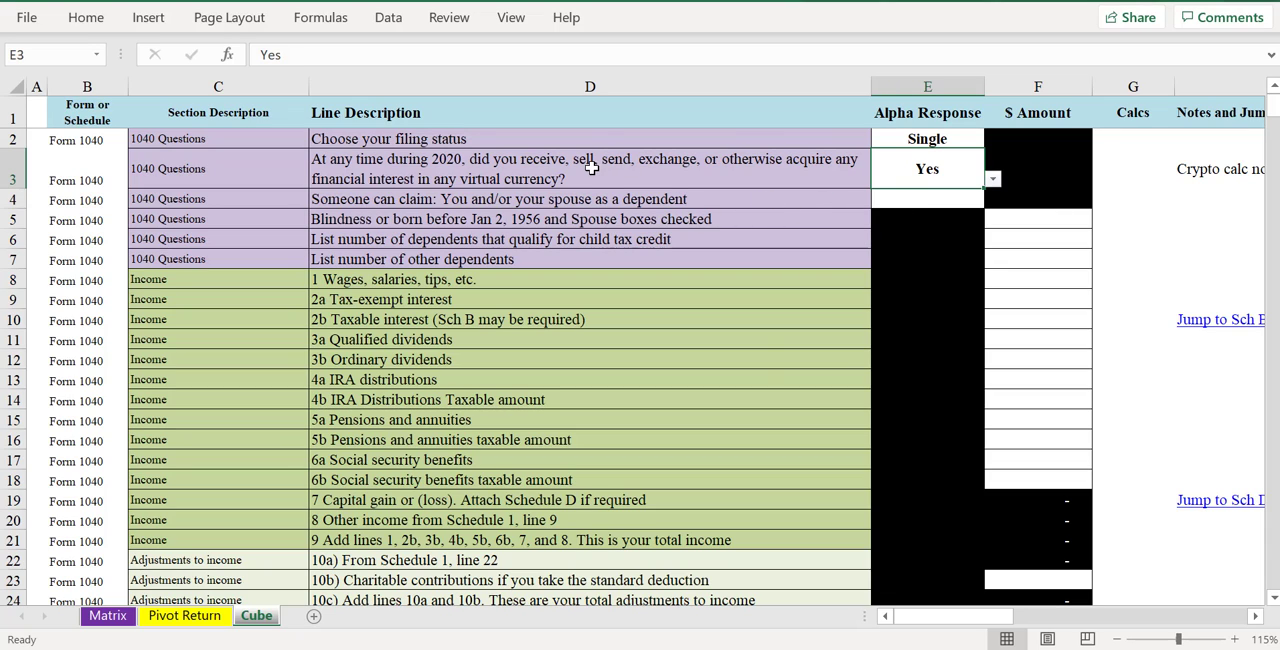
left_click(903, 205)
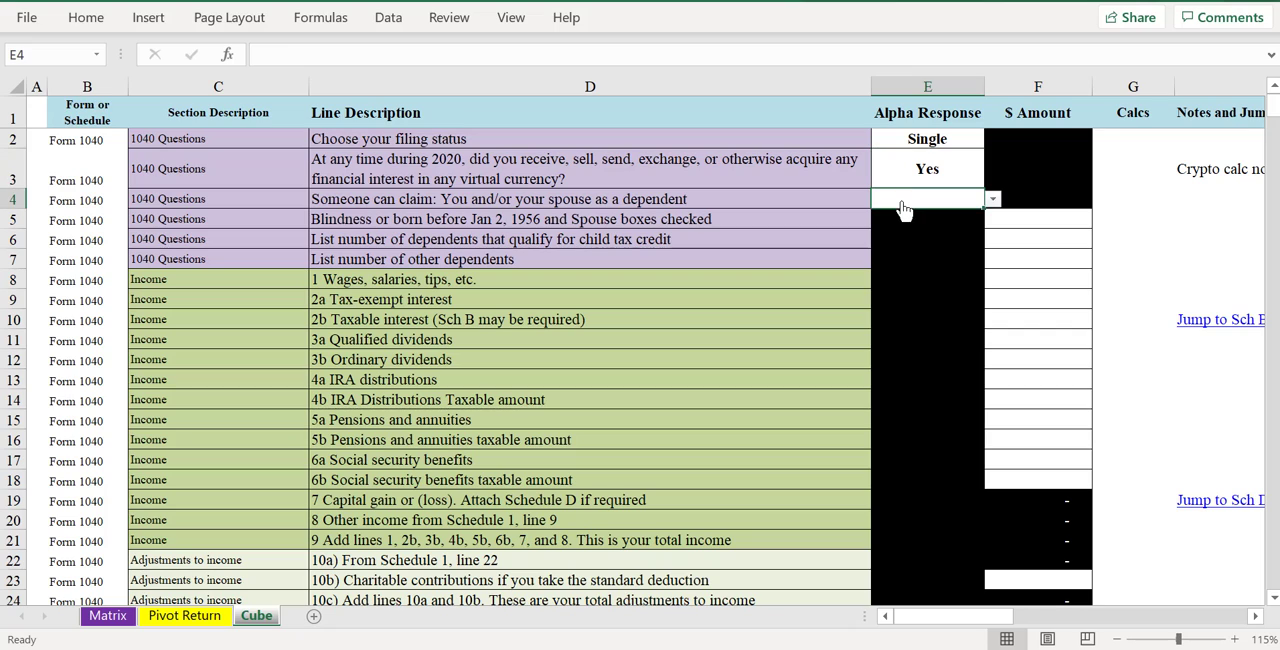
left_click(897, 172)
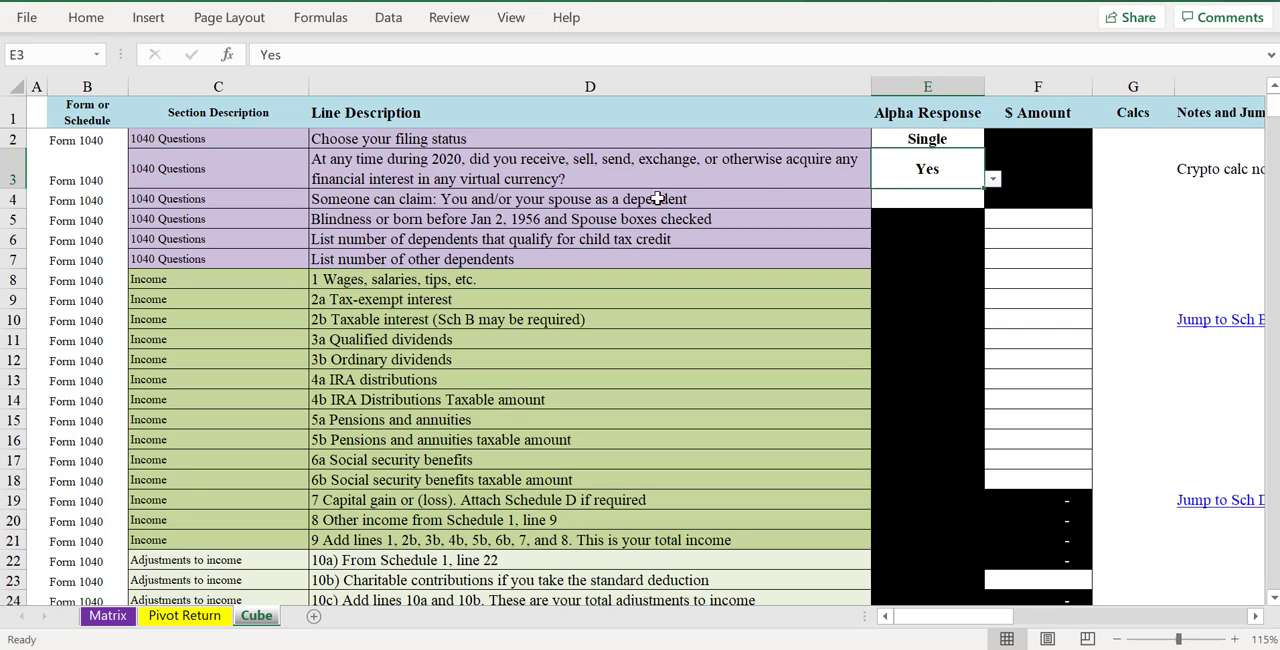
left_click(968, 206)
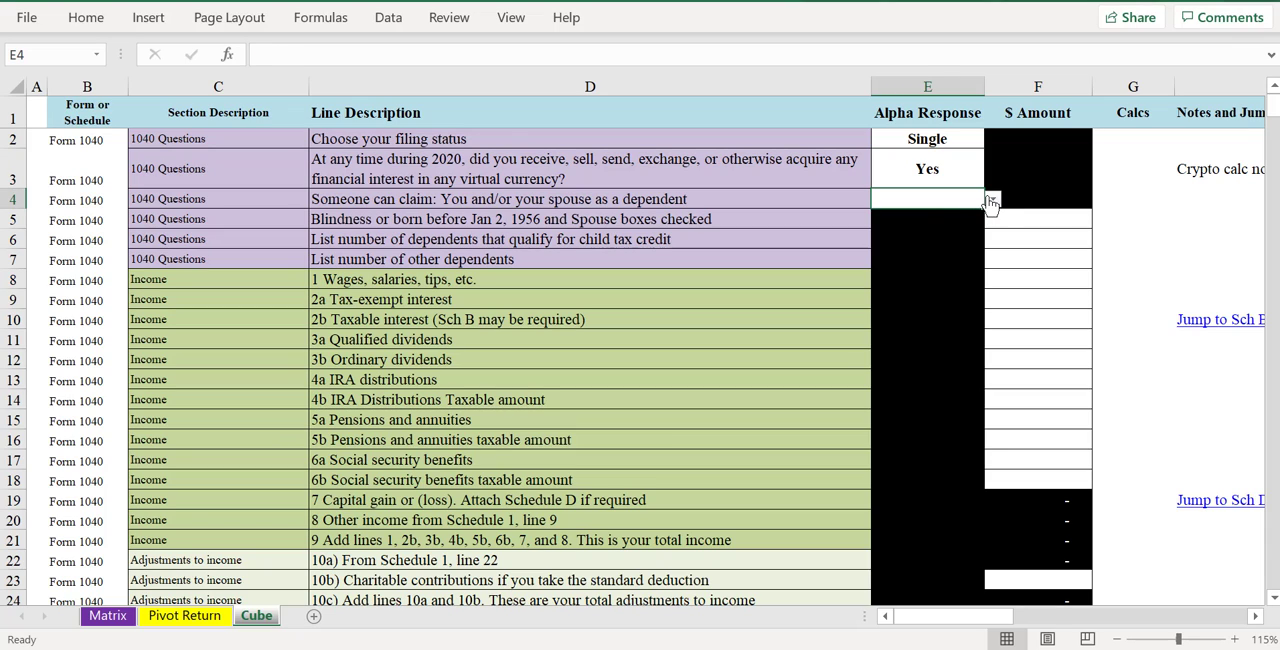
left_click(992, 199)
left_click(975, 217)
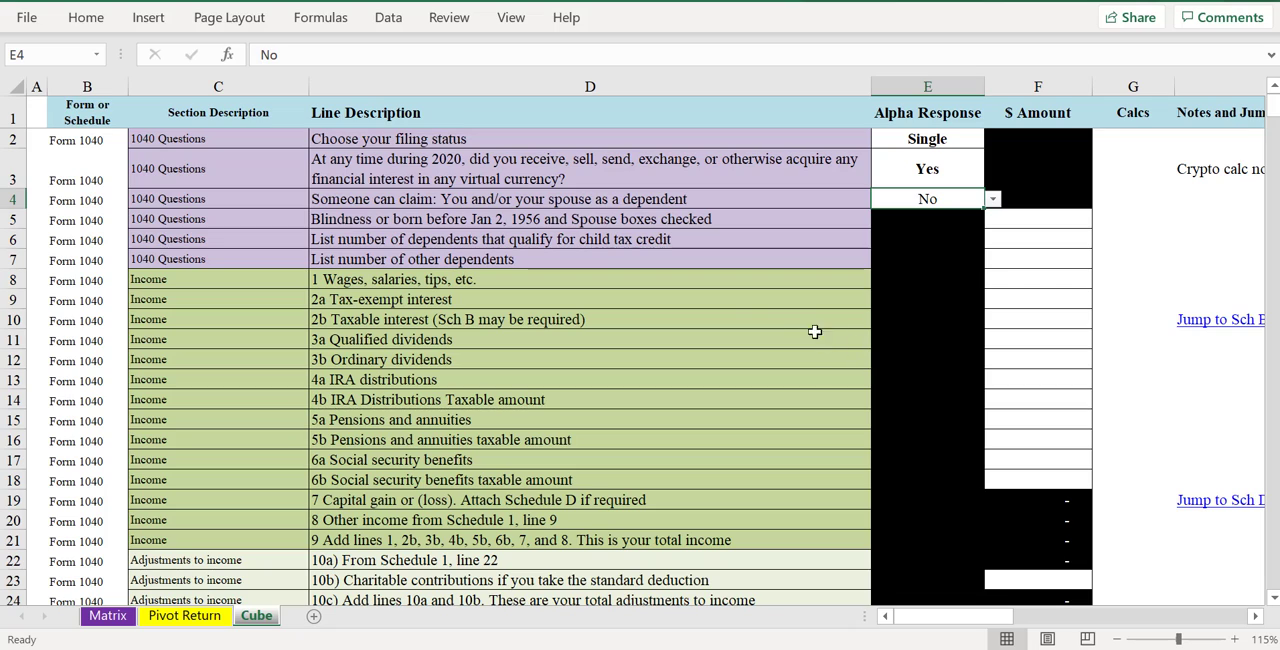
- Enter 0 for the blindness or age boxes checked, the child tax credit dependents and the other dependents
left_click(1070, 218)
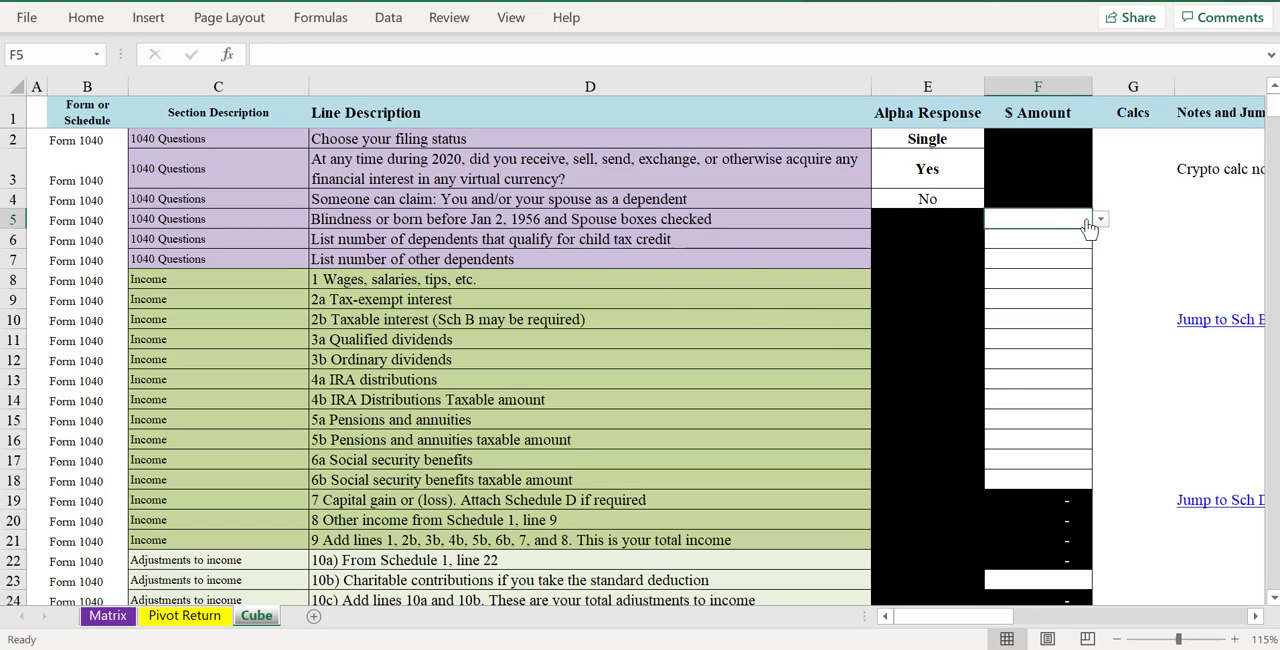
left_click(1100, 219)
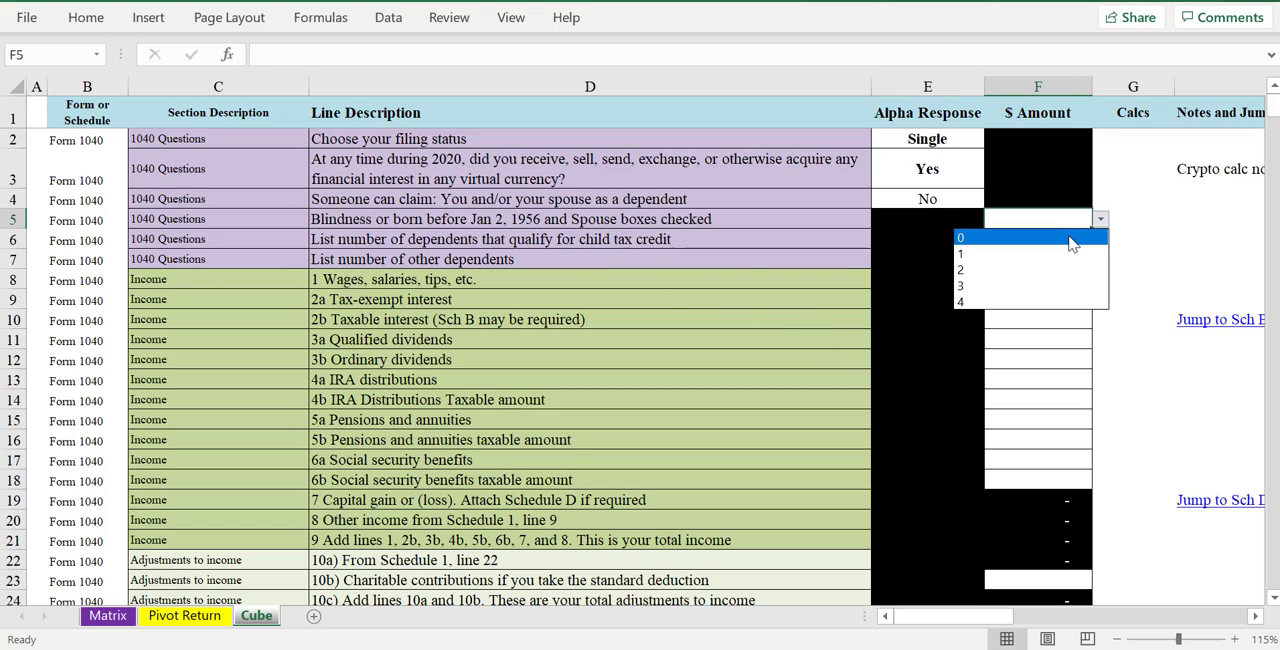
left_click(1070, 240)
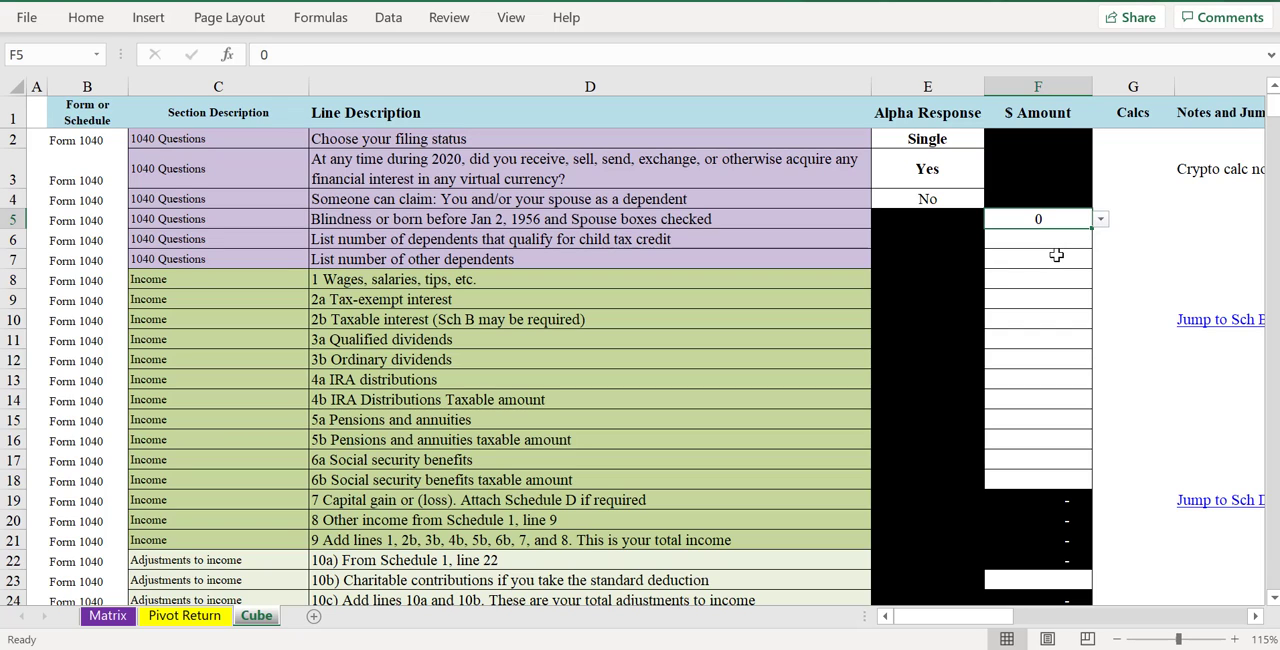
left_click(1034, 242)
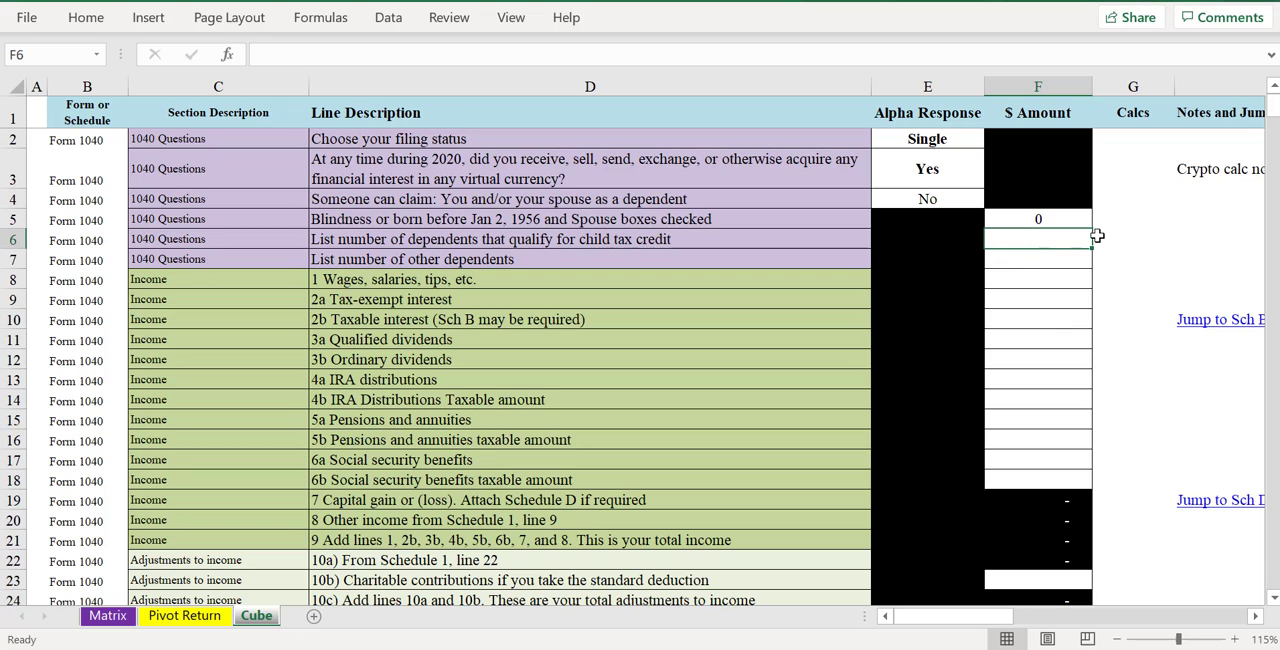
type("0")
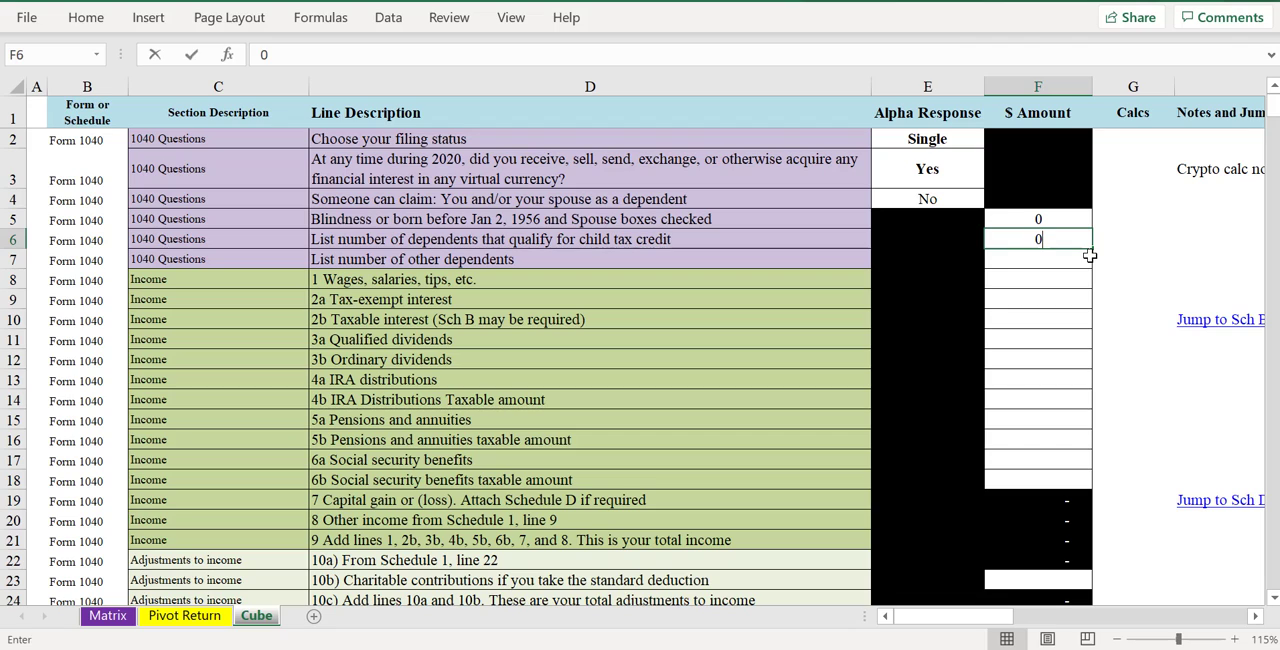
key("Return")
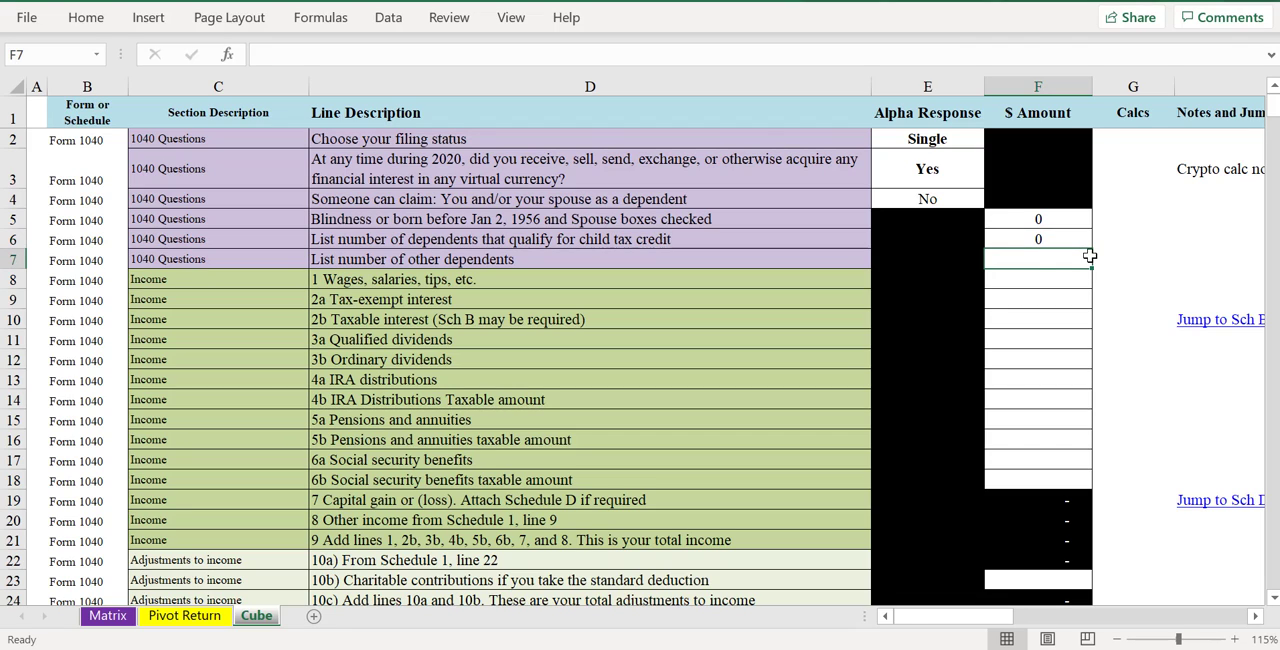
type("0")
key("Return")
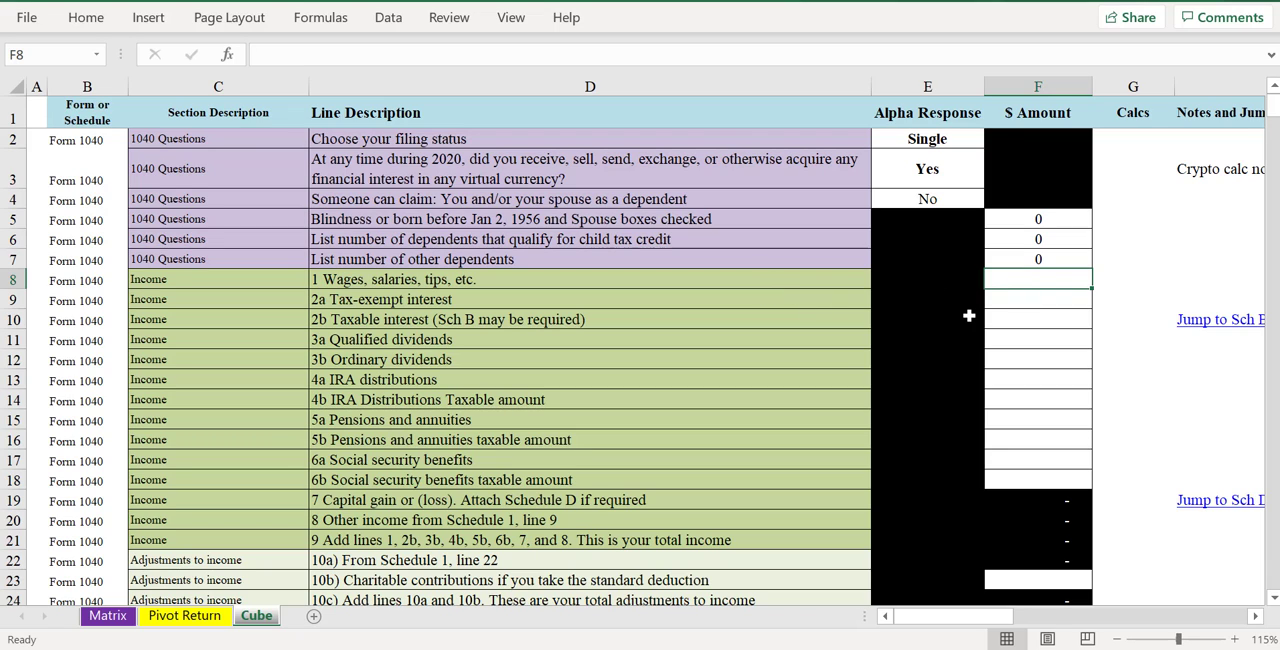
- Set the line 1 wages, salaries and tips amount to 100000
type("10000")
key("Return")
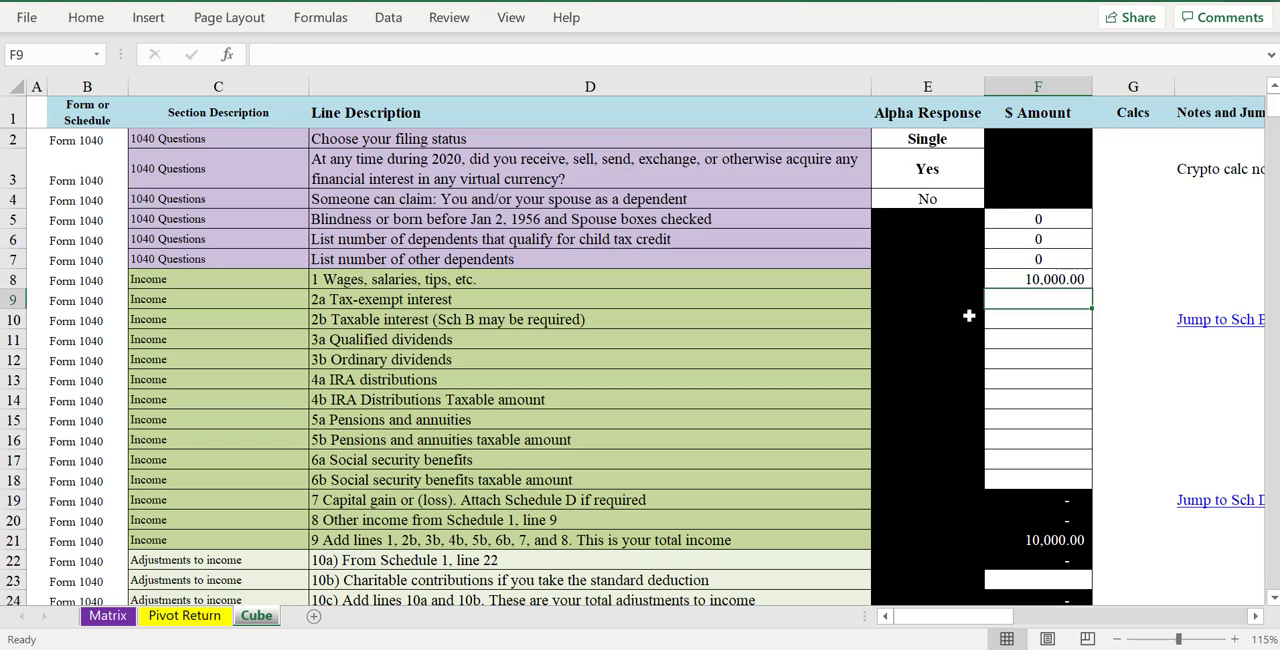
key("Up")
type("100000")
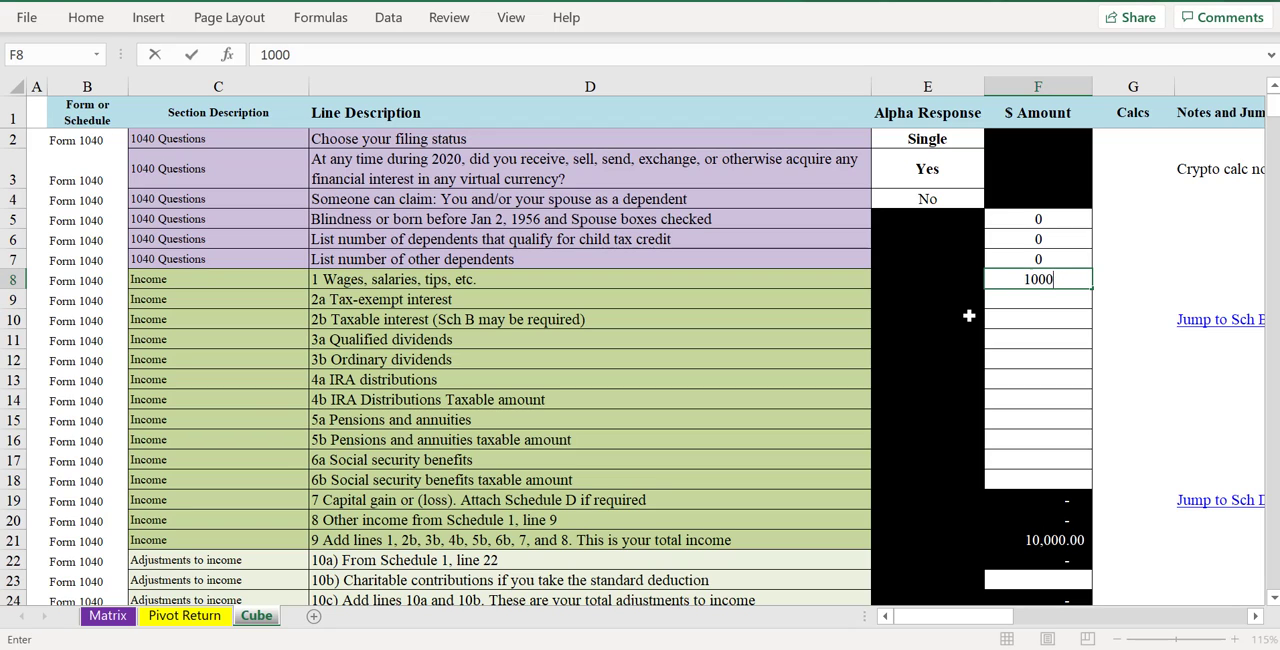
key("Return")
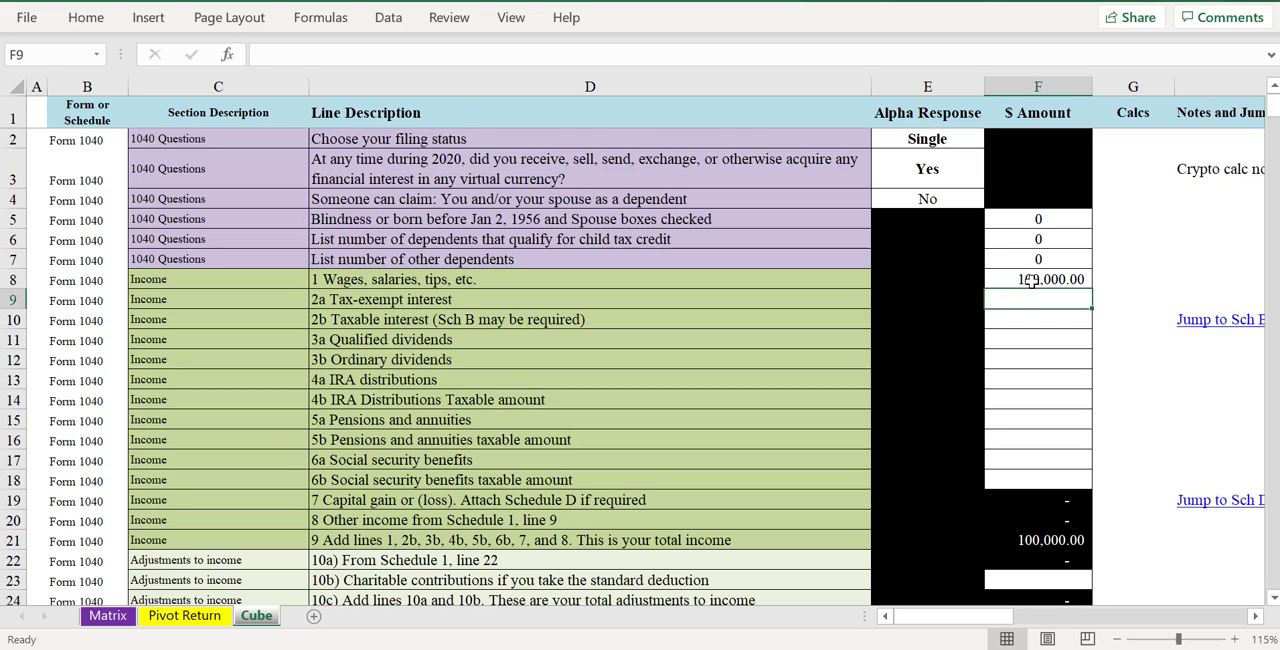
- Check the $ Amount entry cells for income lines 1 to 6b and the formatting commands available for them
left_click_drag(1032, 281, 1019, 465)
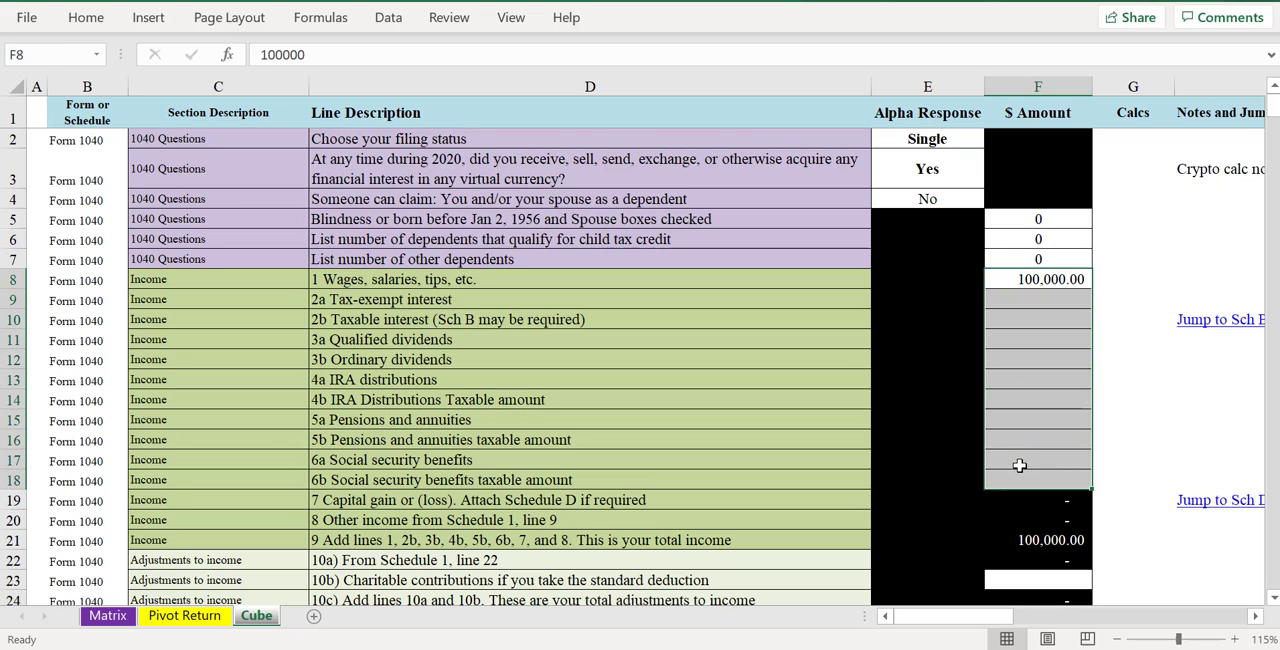
left_click(87, 17)
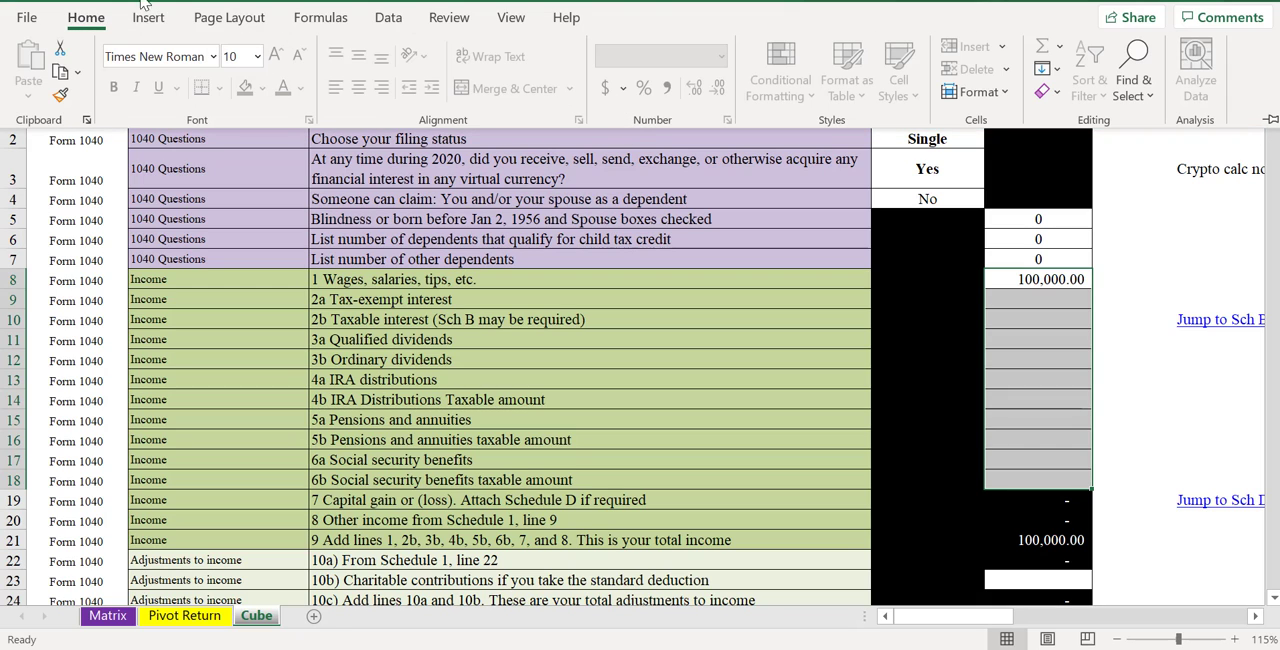
left_click(82, 15)
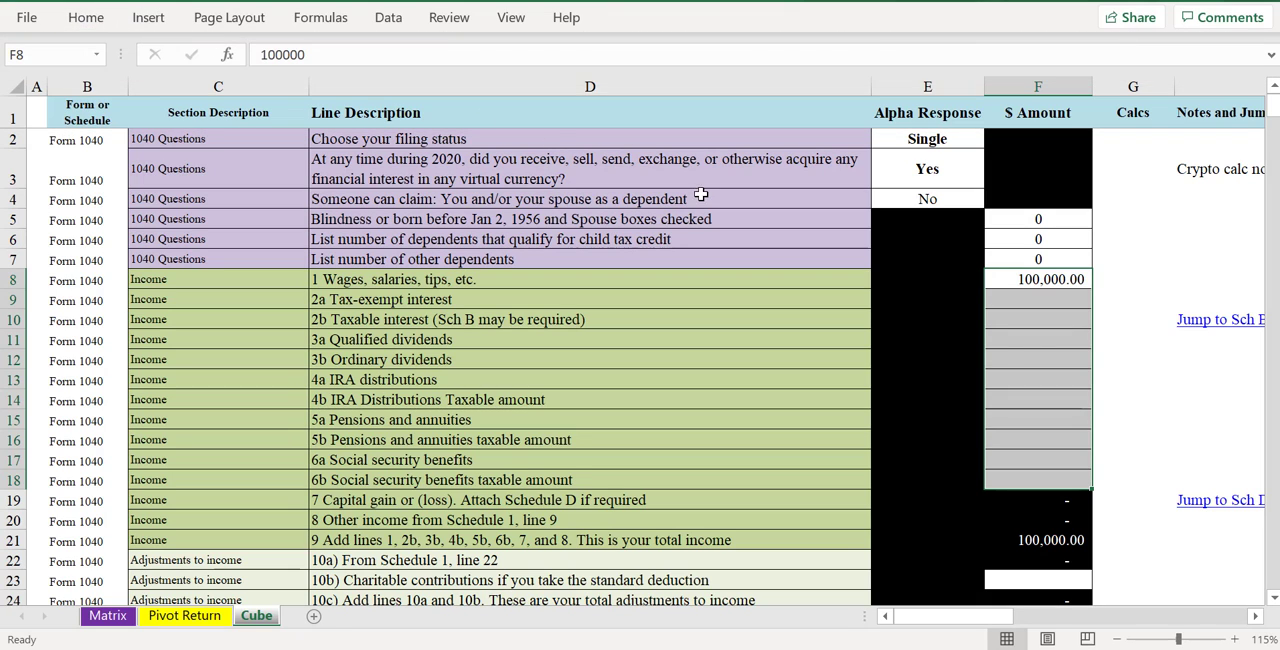
left_click(1008, 357)
left_click(1026, 300)
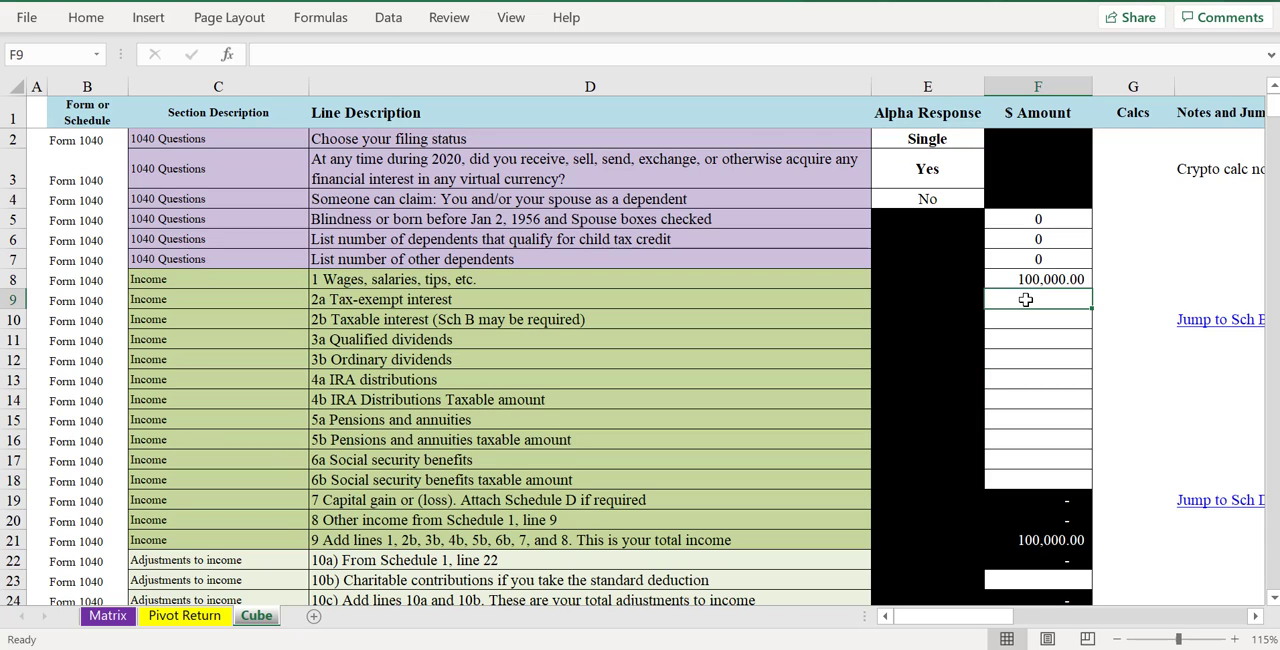
left_click(1027, 333)
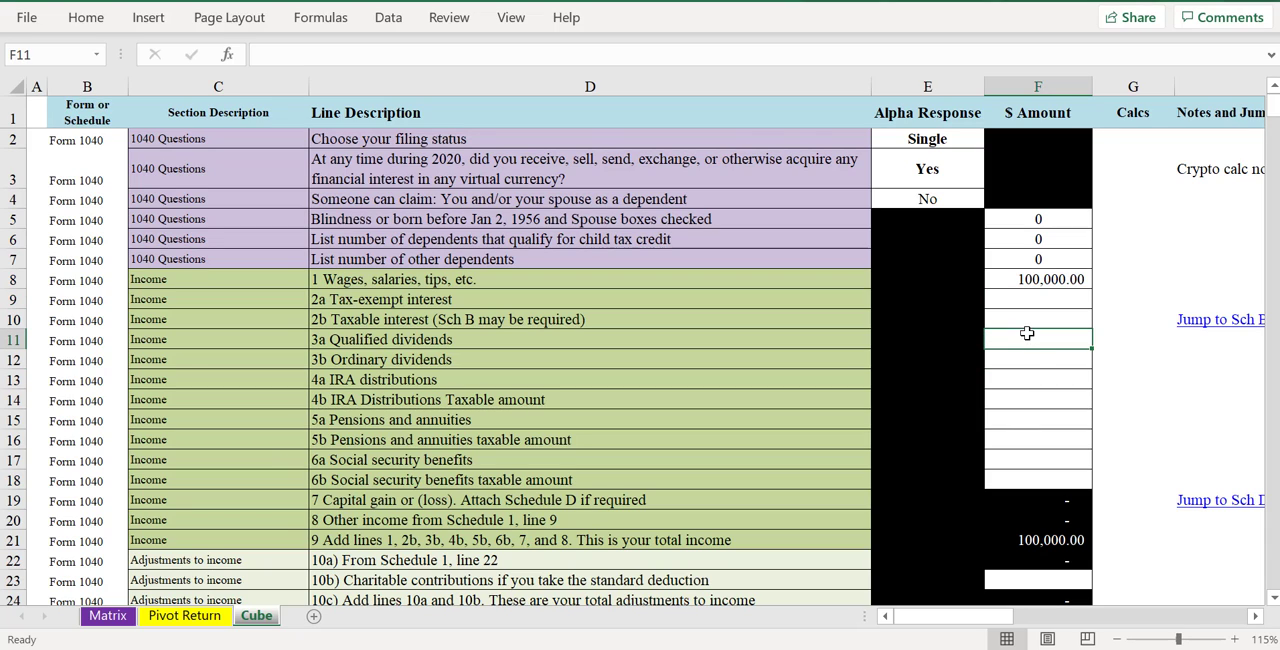
left_click(1032, 378)
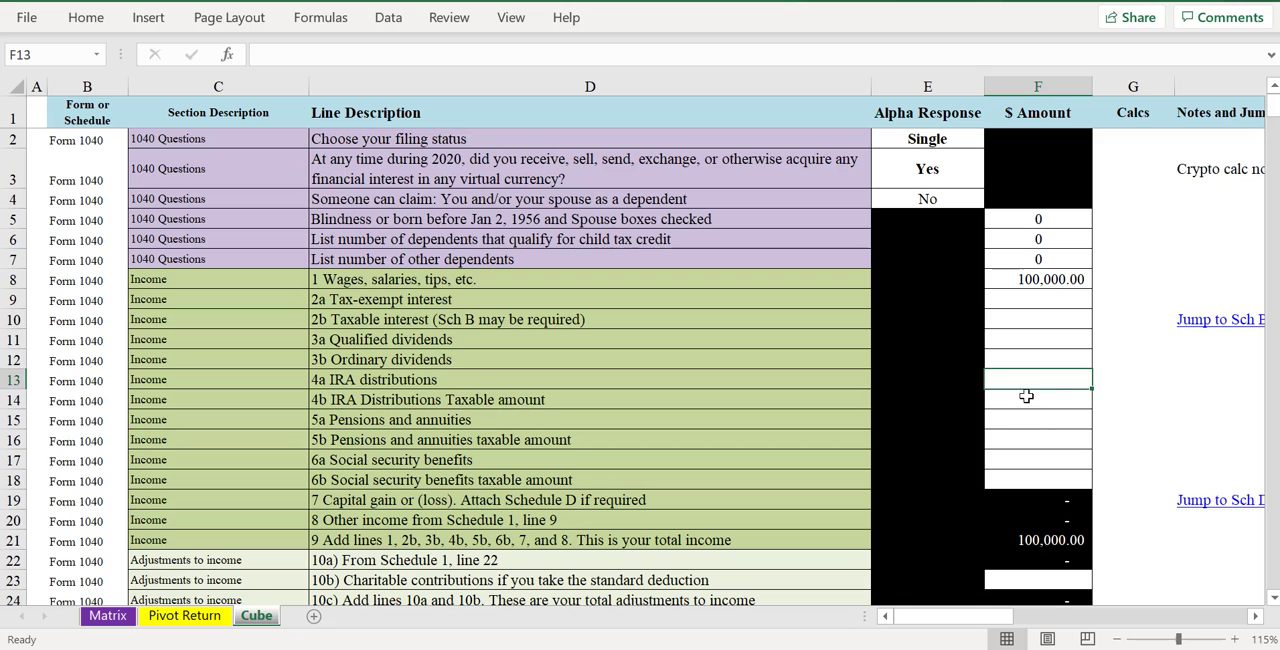
left_click(1030, 418)
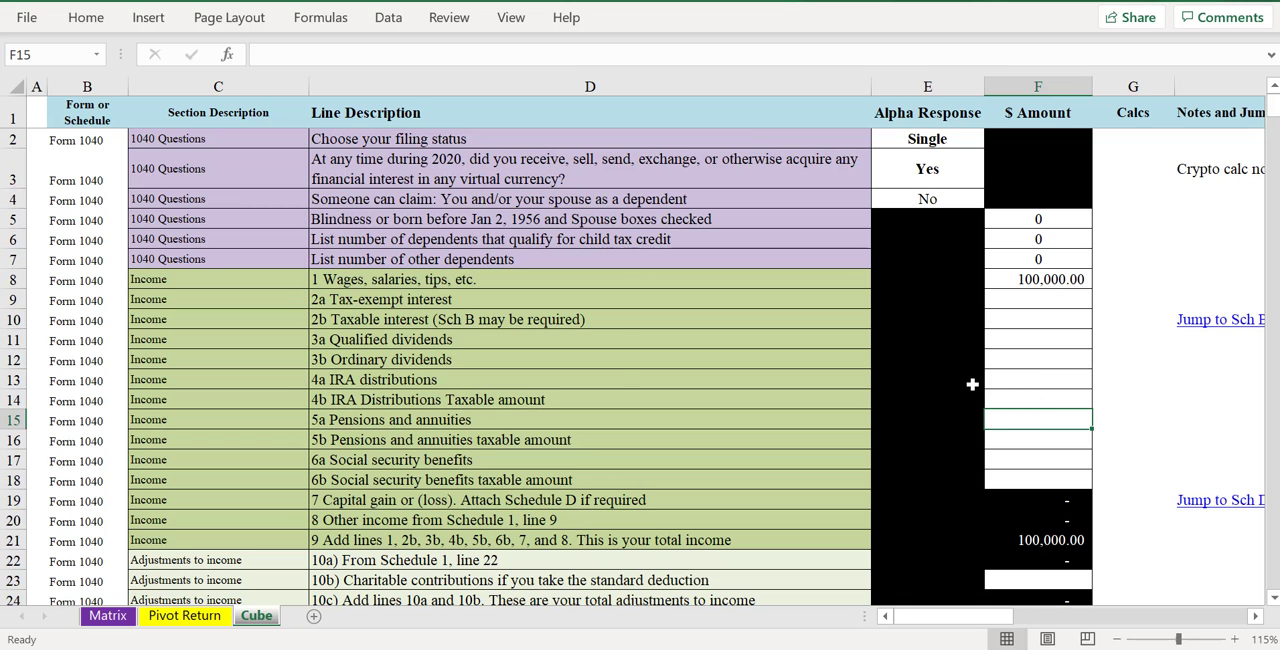
- Try the Jump to Sch B link beside line 2b and unprotect the Cube sheet
scroll(971, 384, "down", 1)
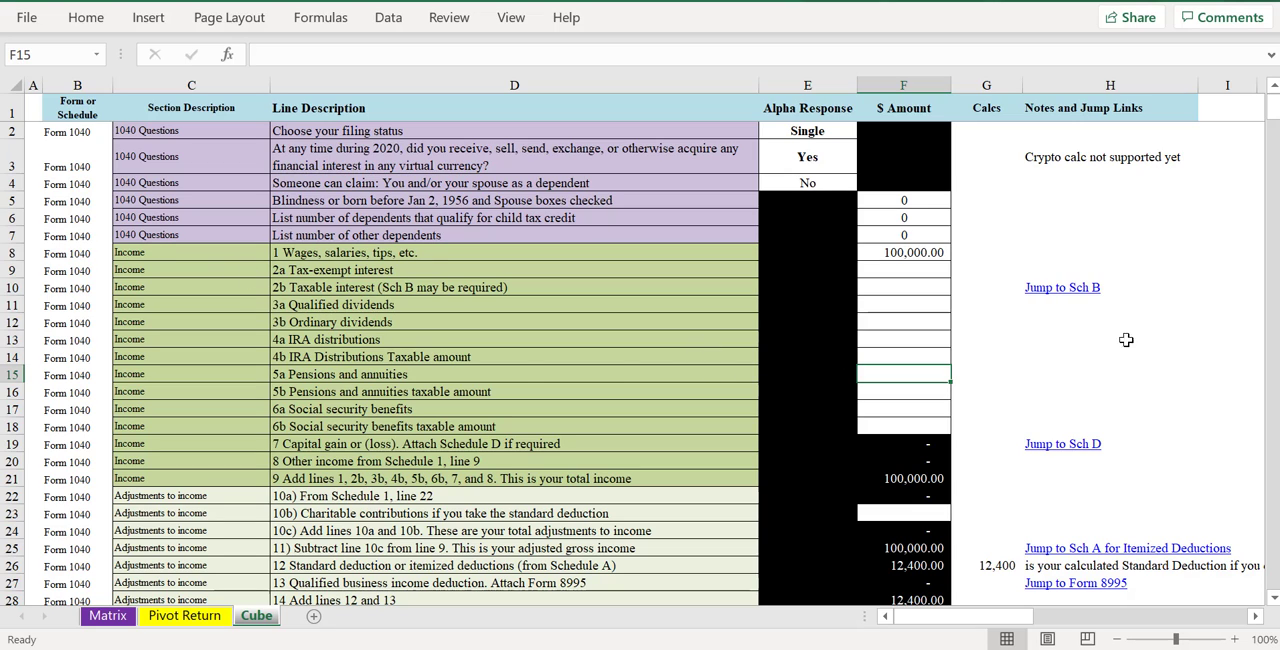
left_click(1058, 291)
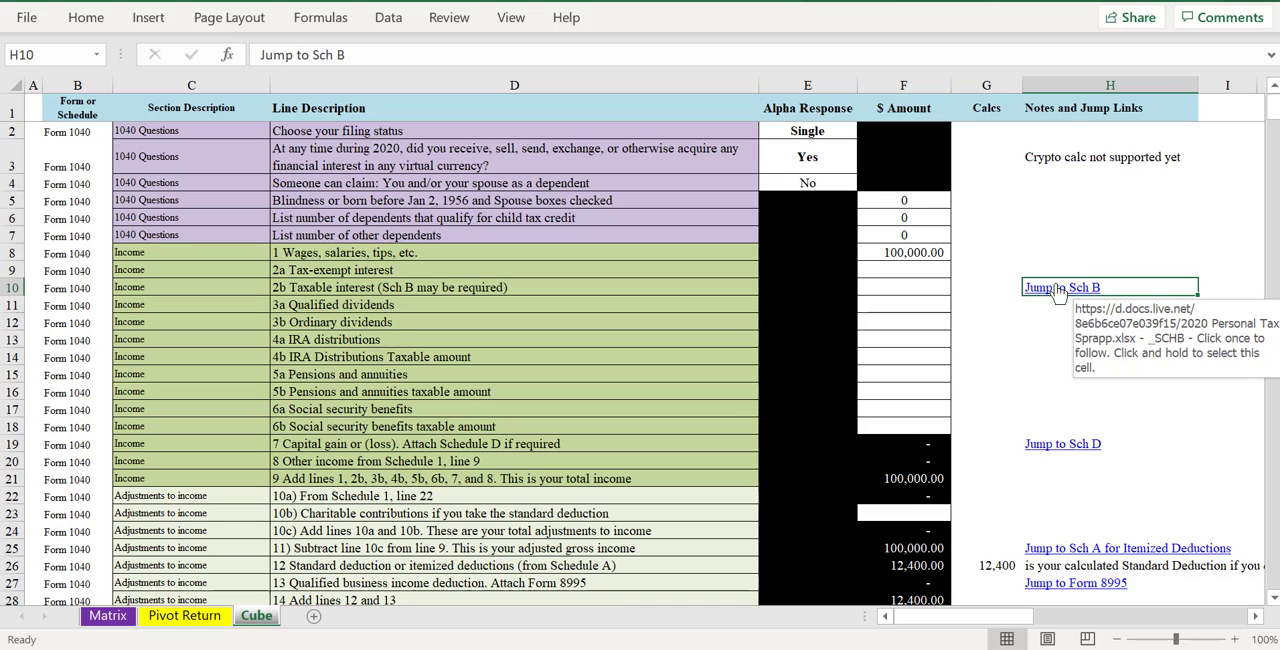
left_click(1057, 291)
left_click(449, 17)
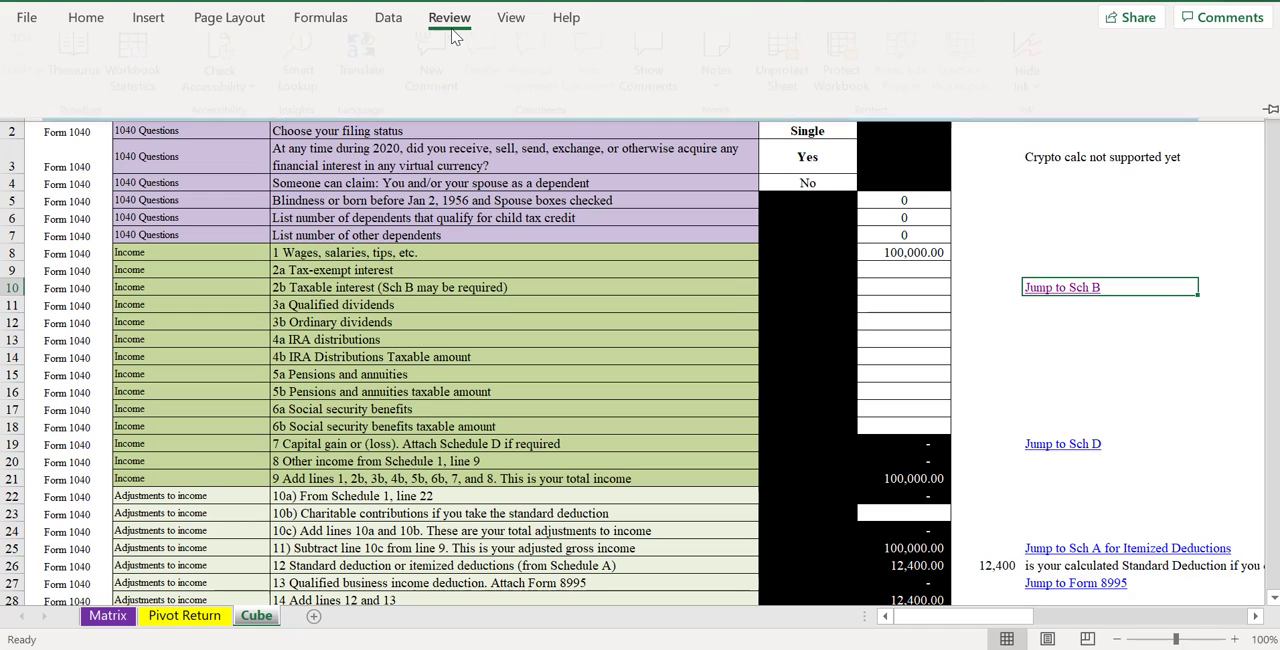
left_click(787, 90)
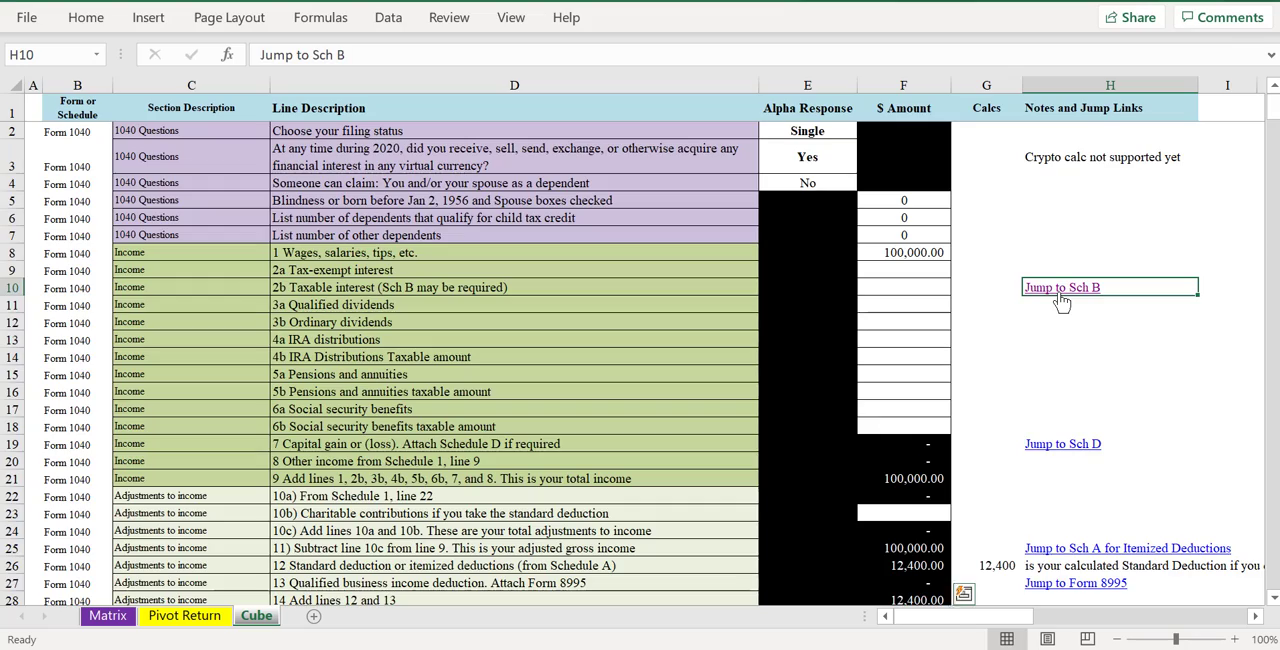
- Follow the Jump to Sch B link and select the Payer 3 description in the Part I interest section
left_click(1057, 289)
scroll(532, 389, "down", 2)
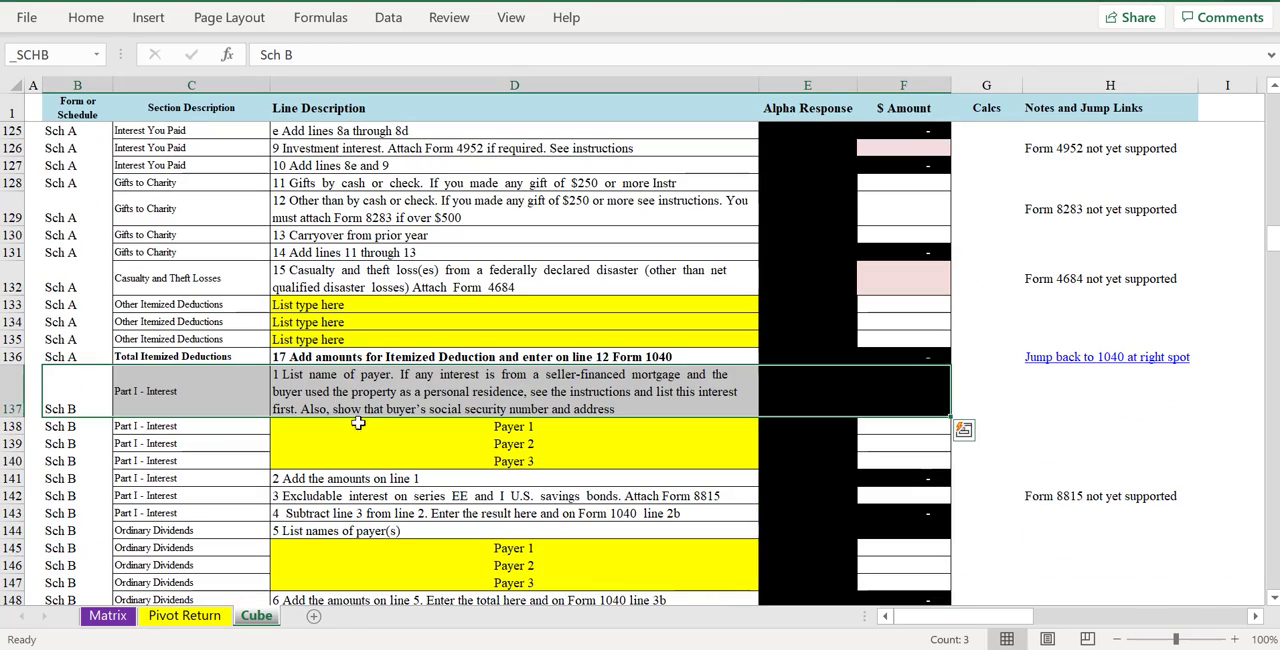
scroll(362, 424, "down", 1)
left_click(562, 405)
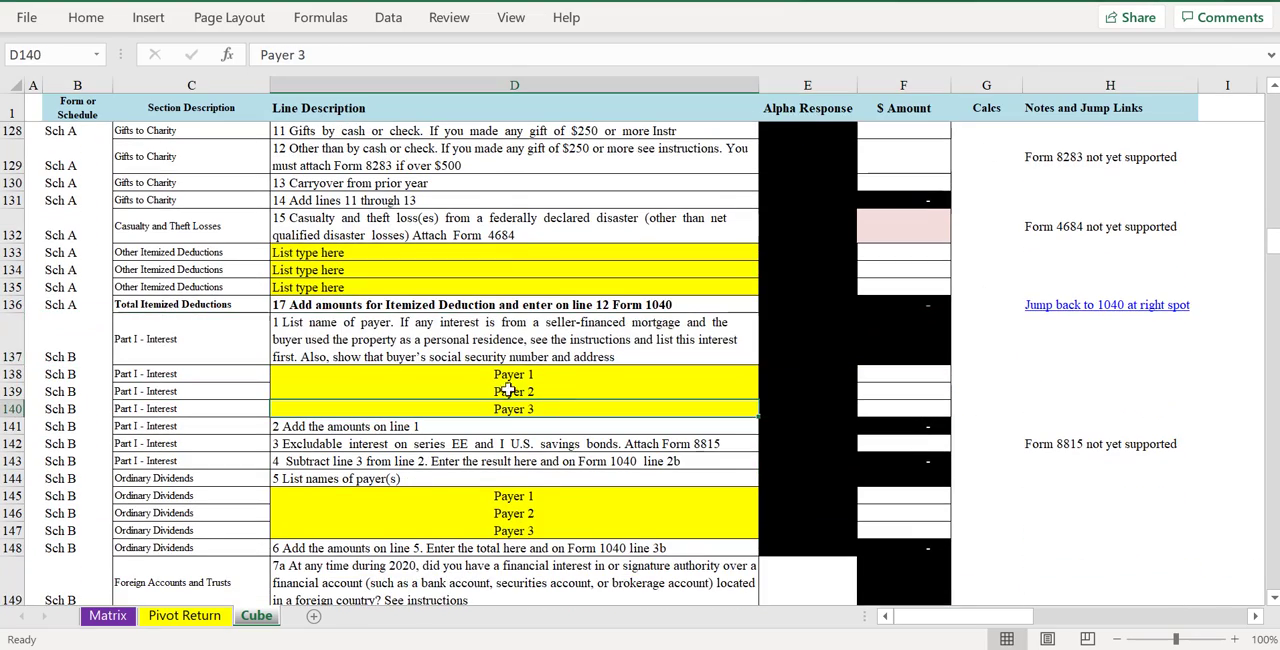
- In Schedule B's Part I interest section, replace Payer 1 with Sherwin williams and set its amount to 150
left_click(503, 390)
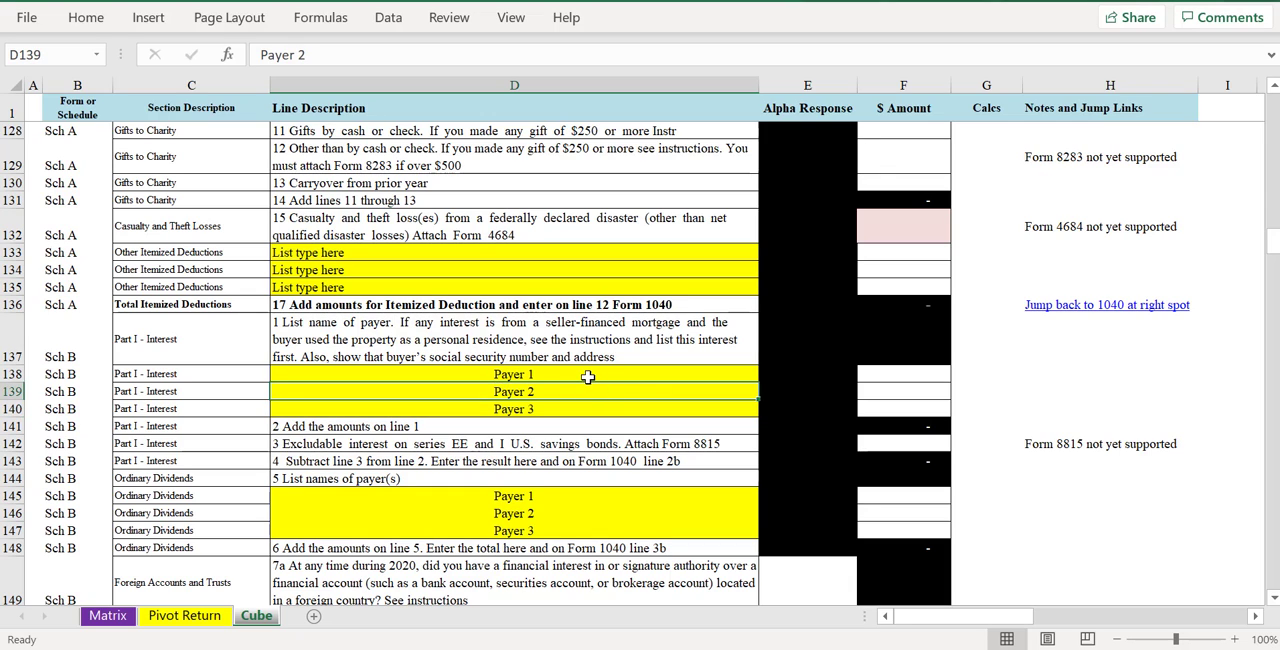
left_click(583, 374)
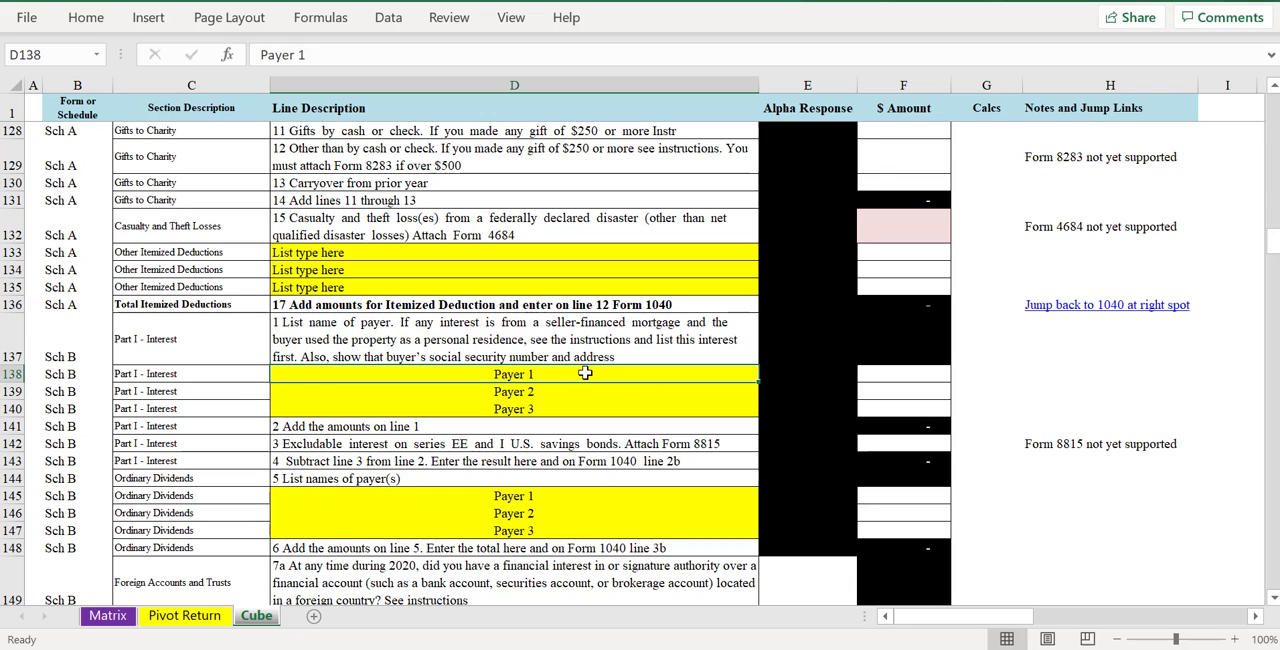
type("Sher")
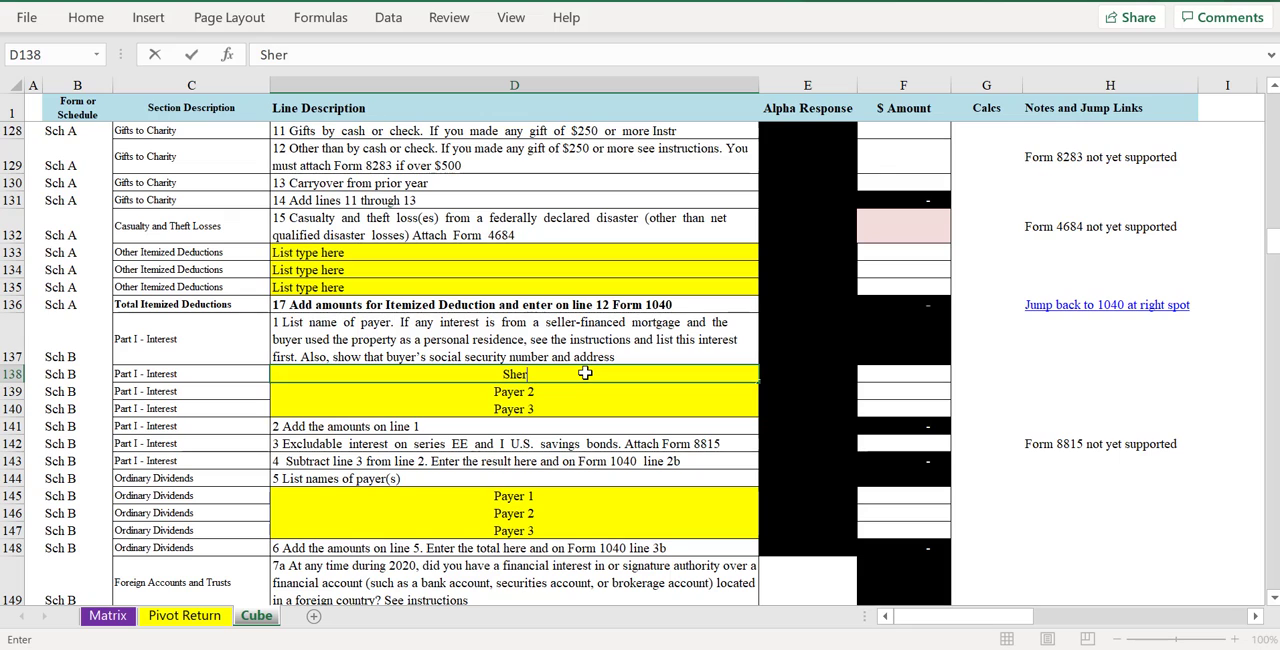
type("win williamsq")
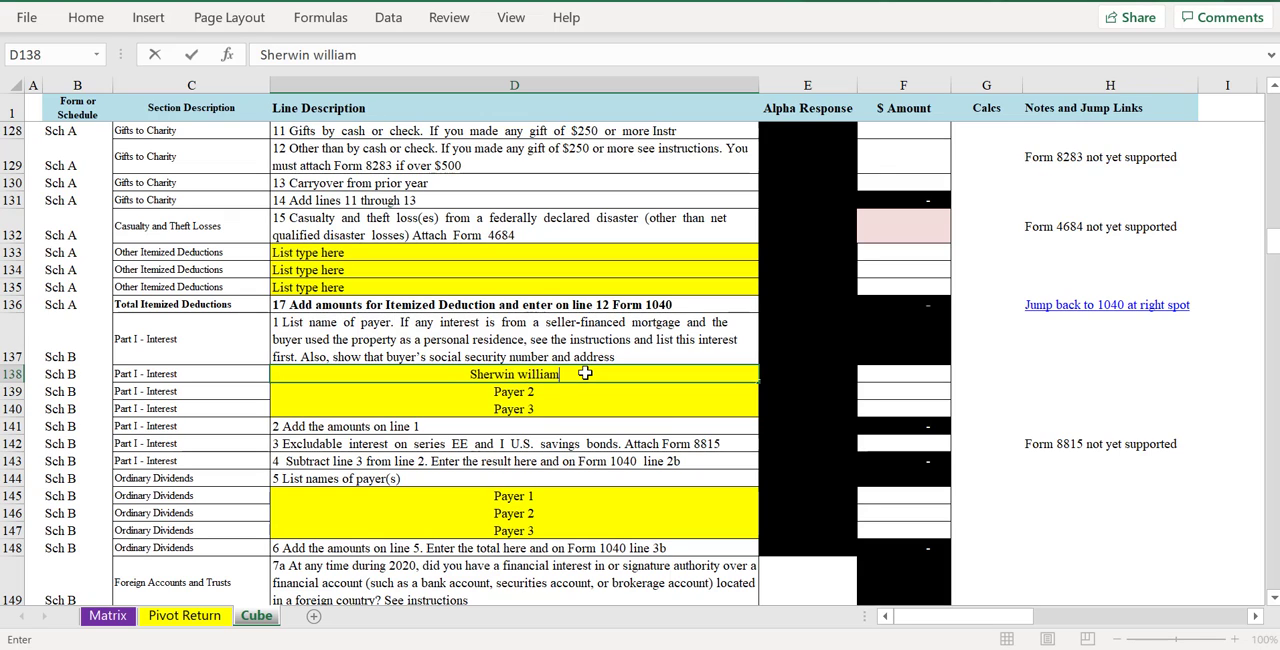
key("BackSpace")
key("Tab")
key("Tab")
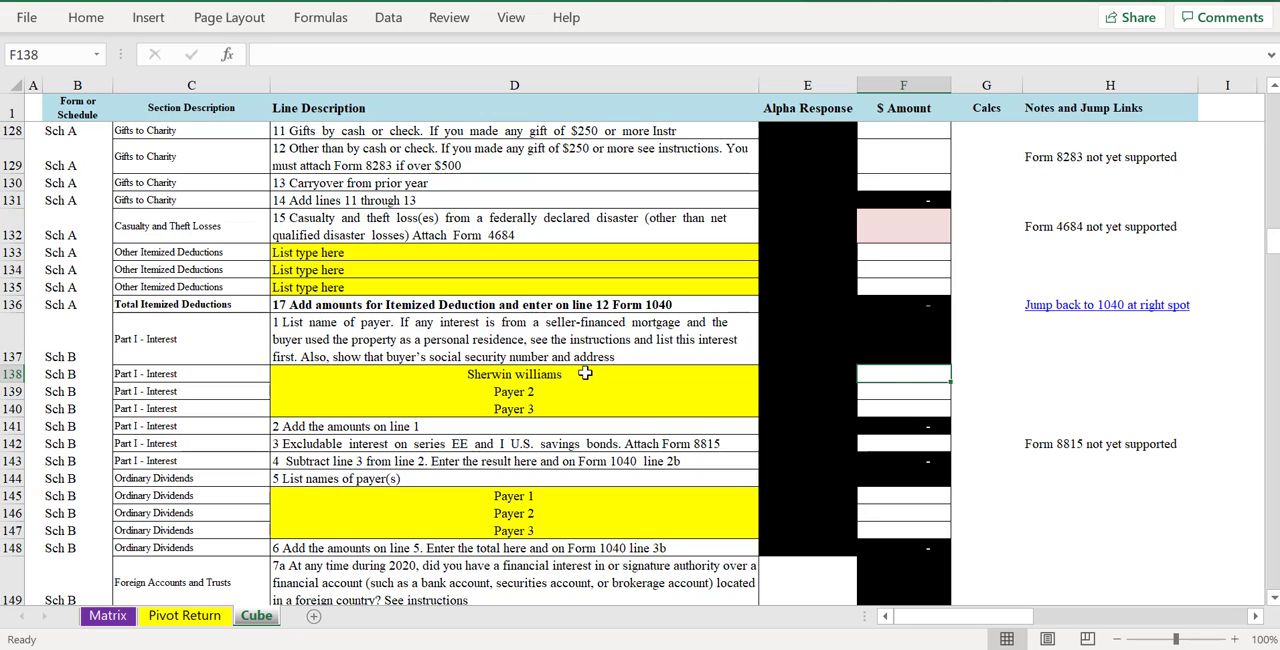
type("150")
key("Return")
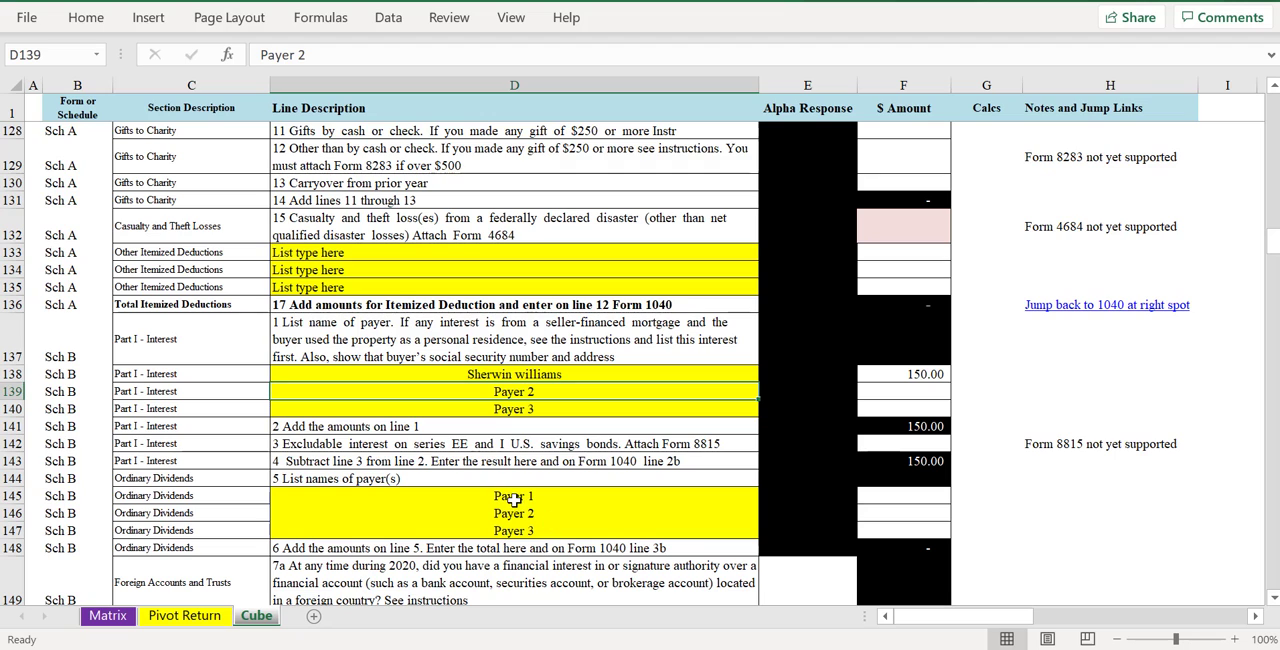
- Copy the Sherwin williams payer name to the first Ordinary Dividends payer row and set its amount to 64
left_click(509, 375)
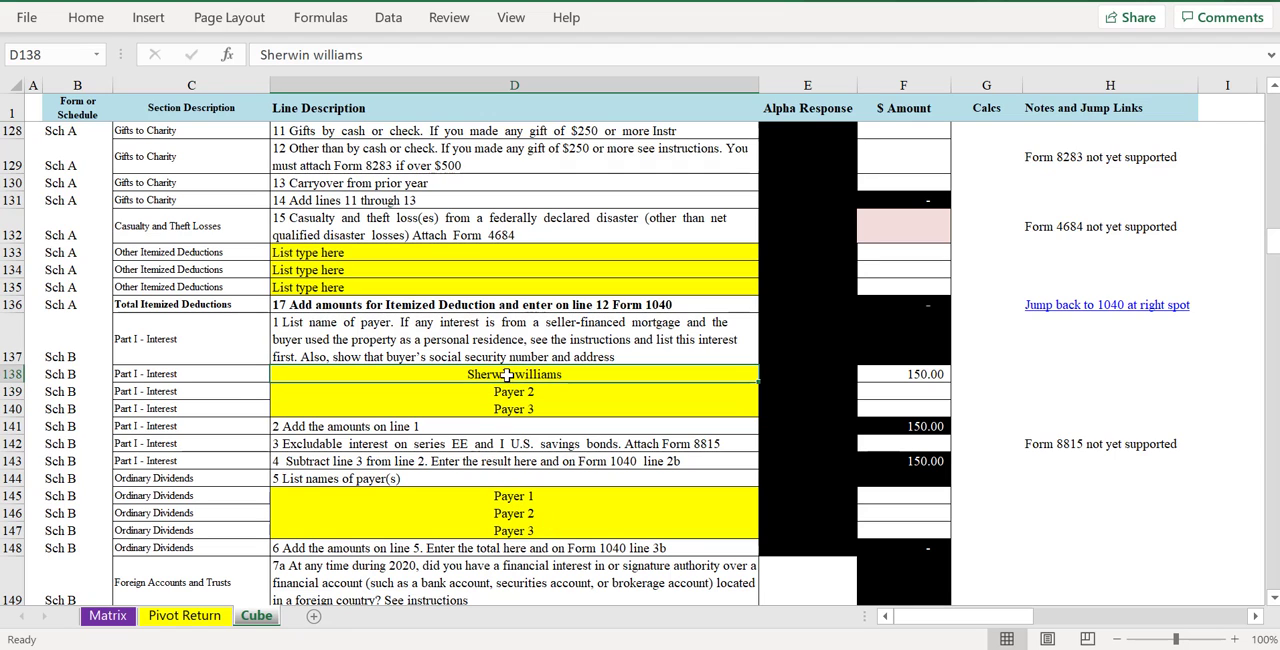
key("ctrl+c")
left_click(513, 496)
key("ctrl+v")
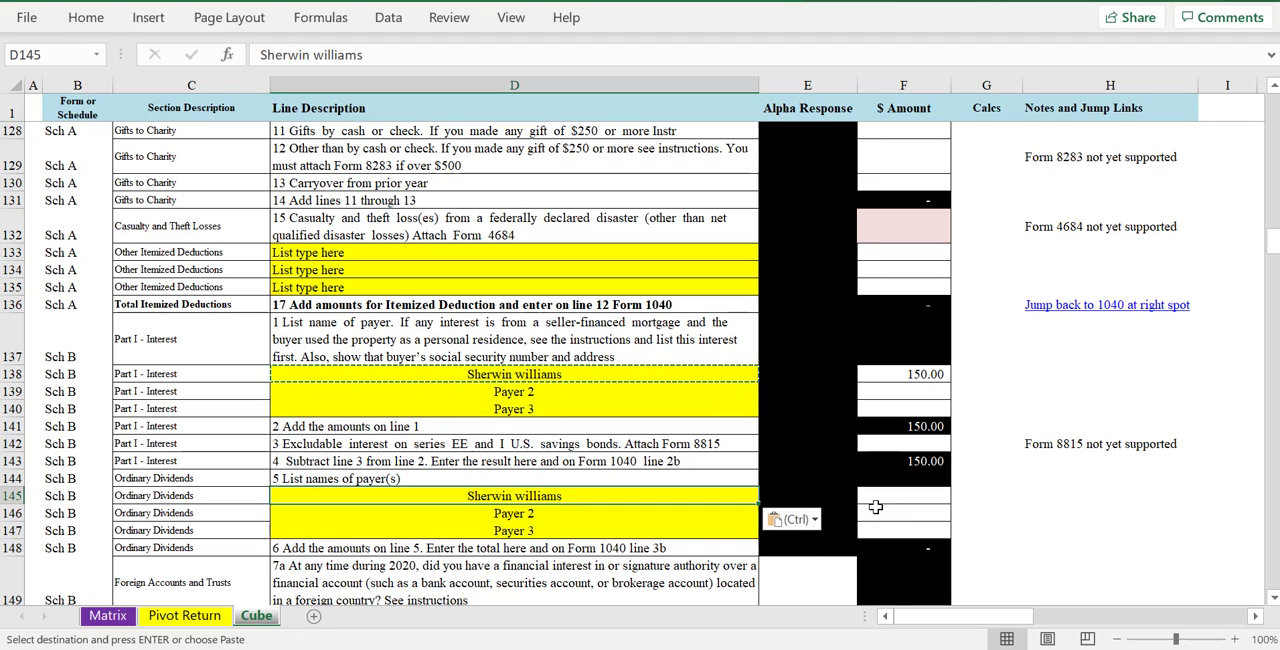
left_click(884, 497)
type("64")
key("Return")
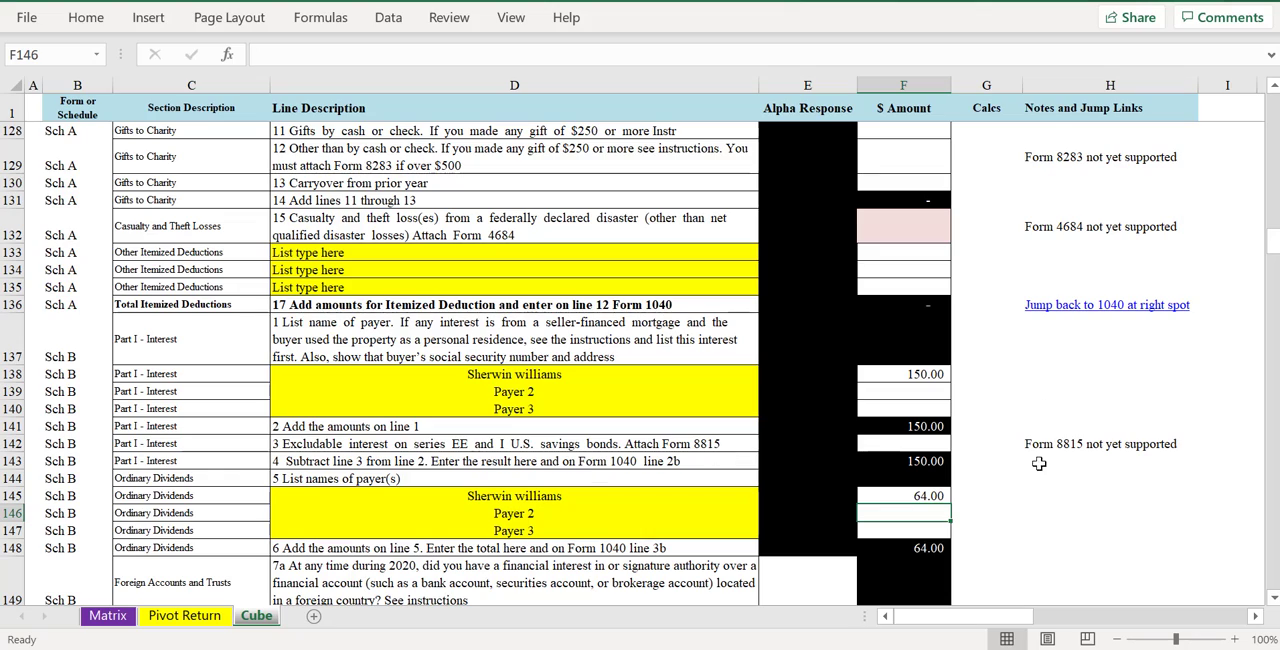
- Follow the link back to Form 1040, then the Jump to Sch D link beside line 7, reaching the short-term lines
left_click(1060, 306)
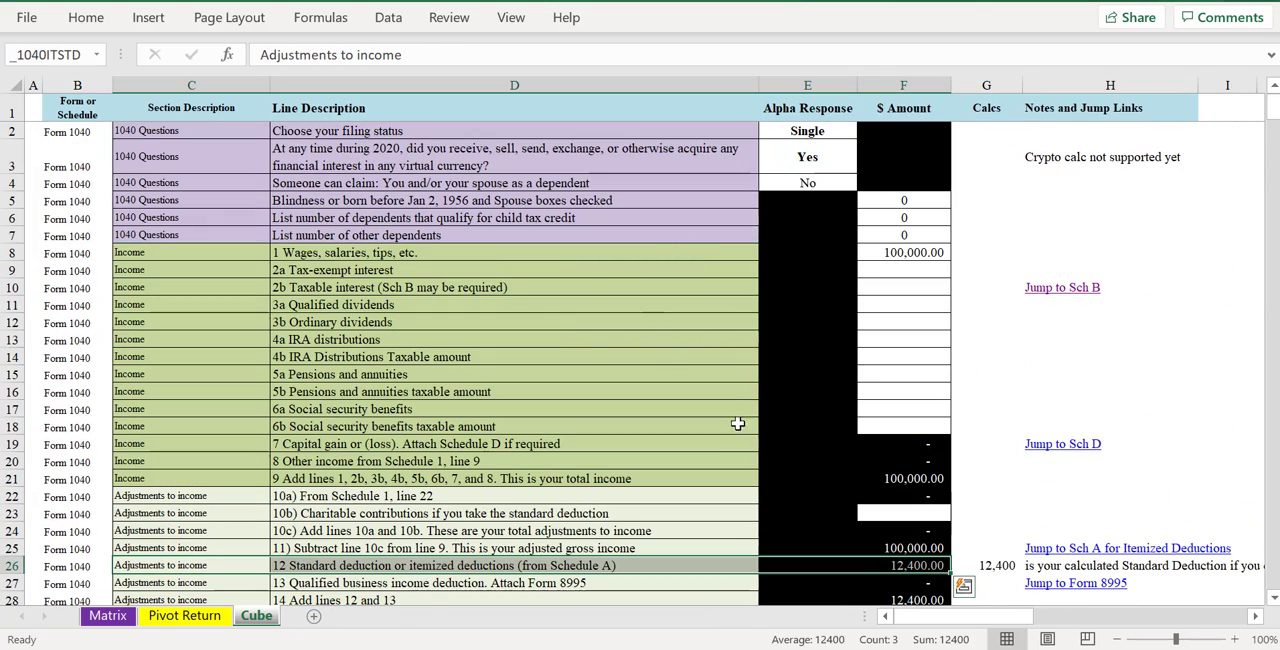
left_click(895, 283)
left_click(873, 375)
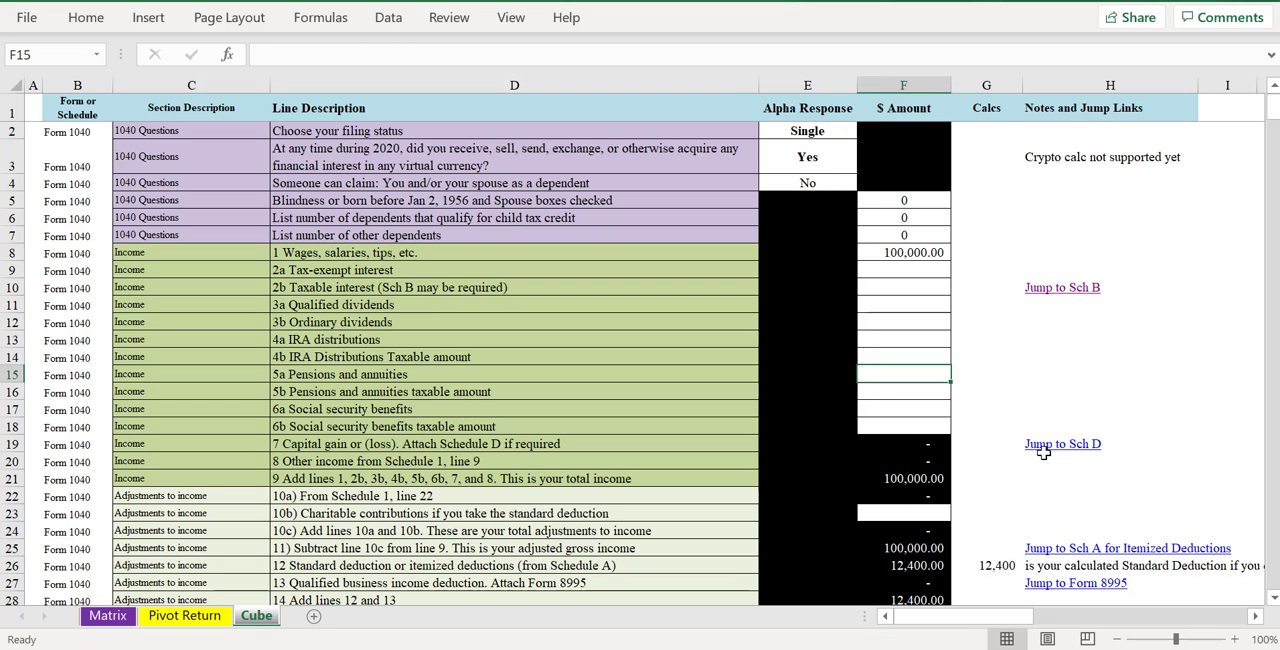
left_click(1043, 448)
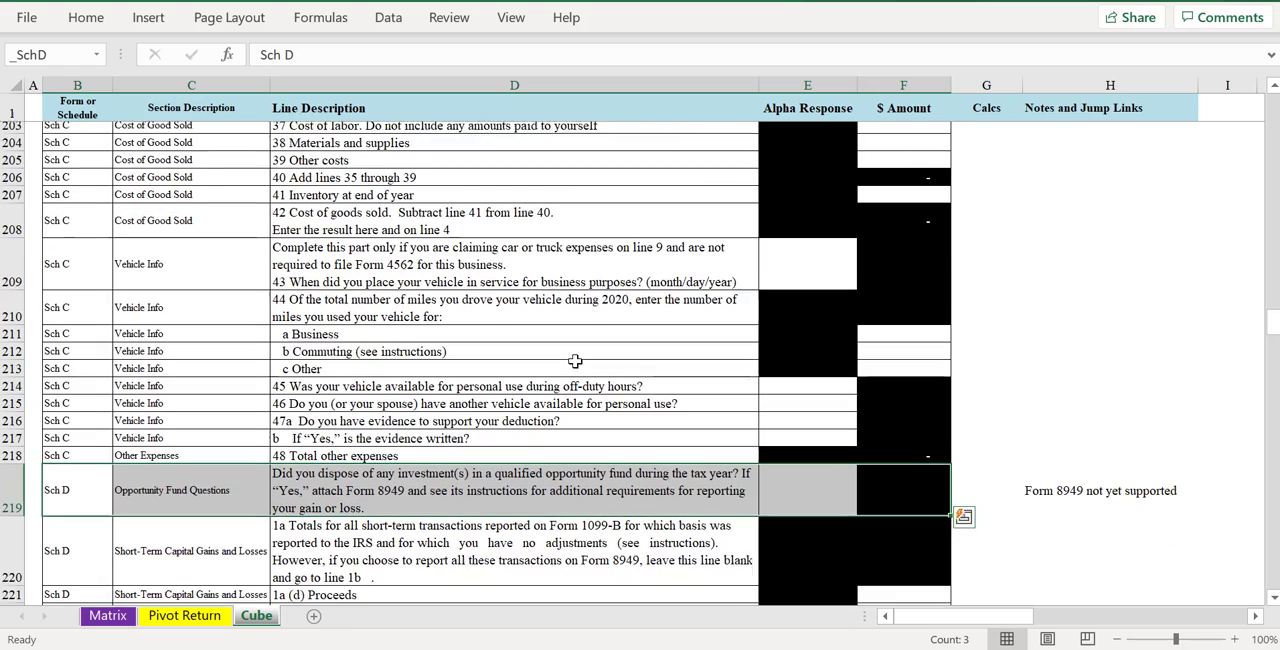
scroll(575, 361, "down", 3)
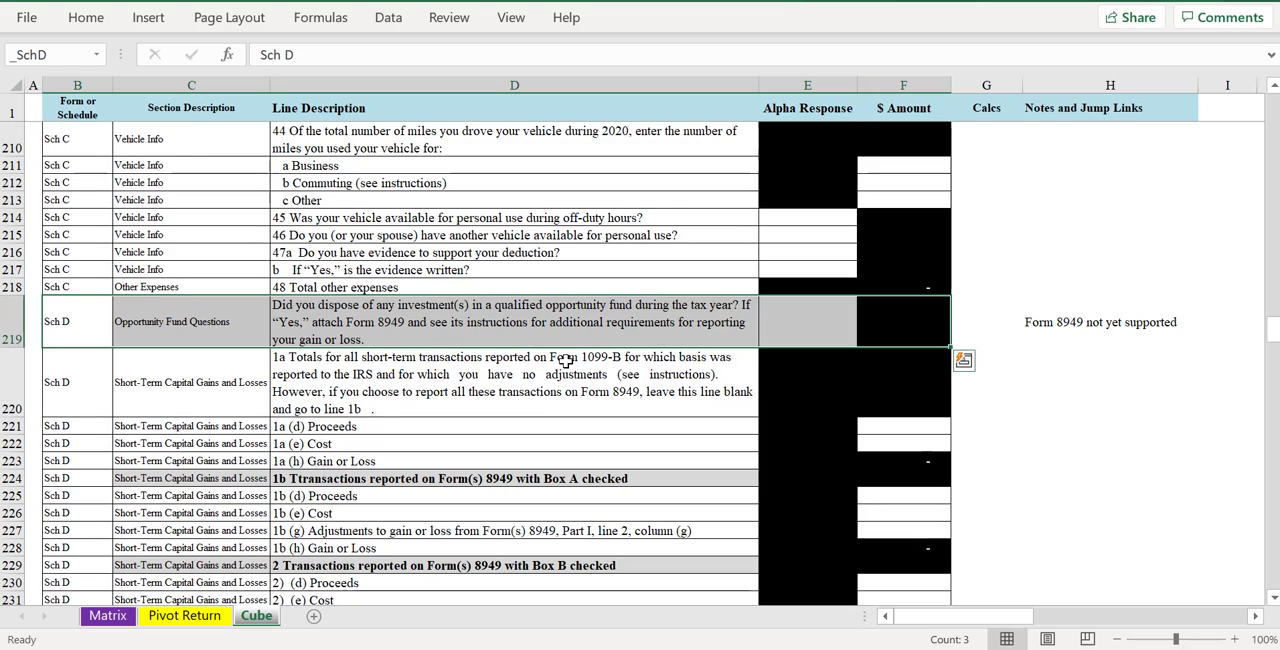
scroll(566, 361, "down", 1)
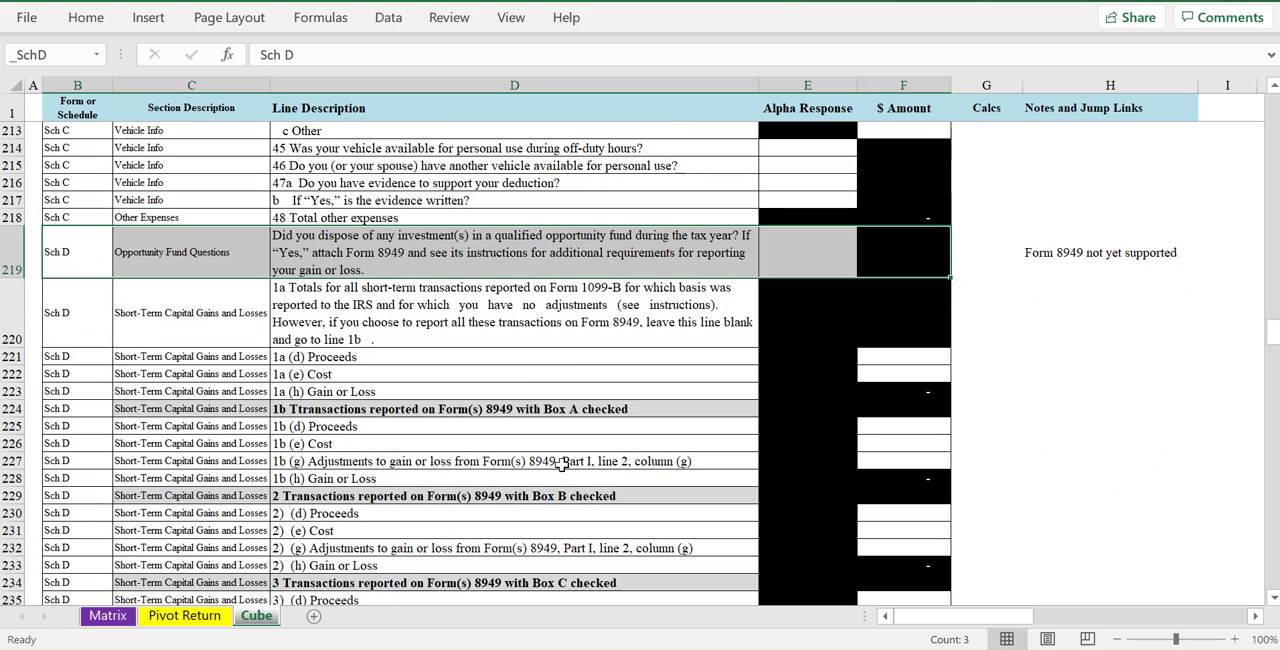
left_click(594, 482)
- Enter Schedule D line 1b proceeds of 50000, cost of 450,000 and adjustments of 150
left_click(905, 425)
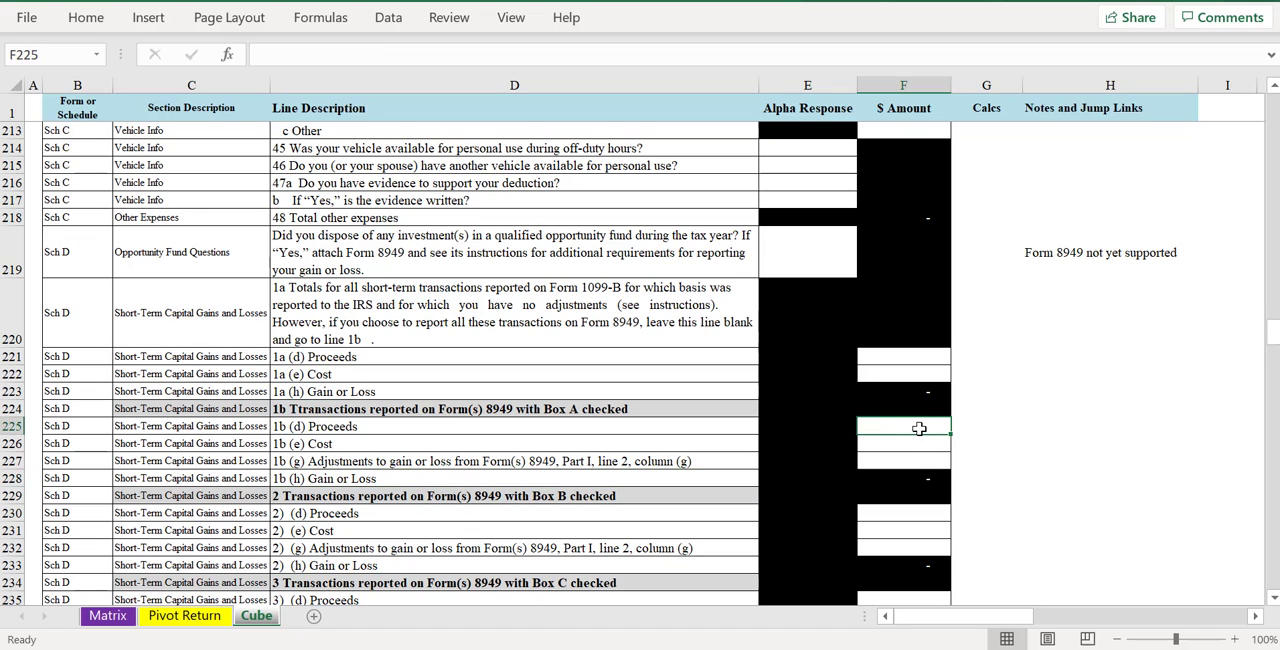
type("50000")
key("Return")
type("45")
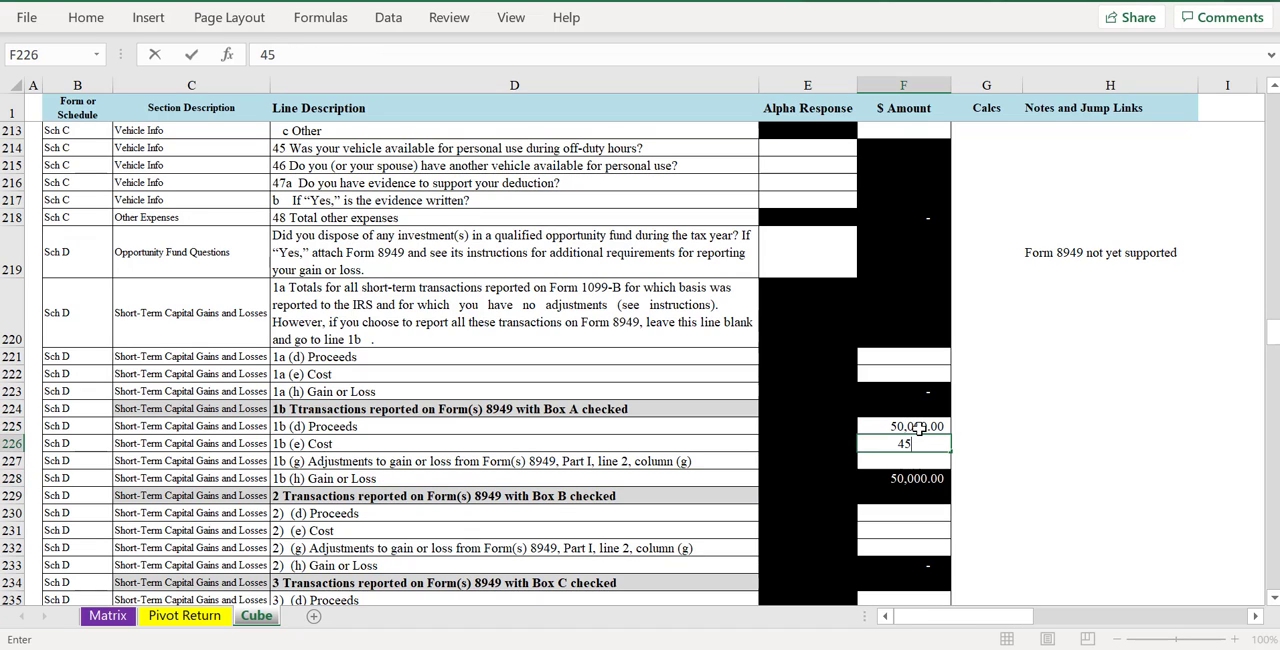
type("0,000")
key("Return")
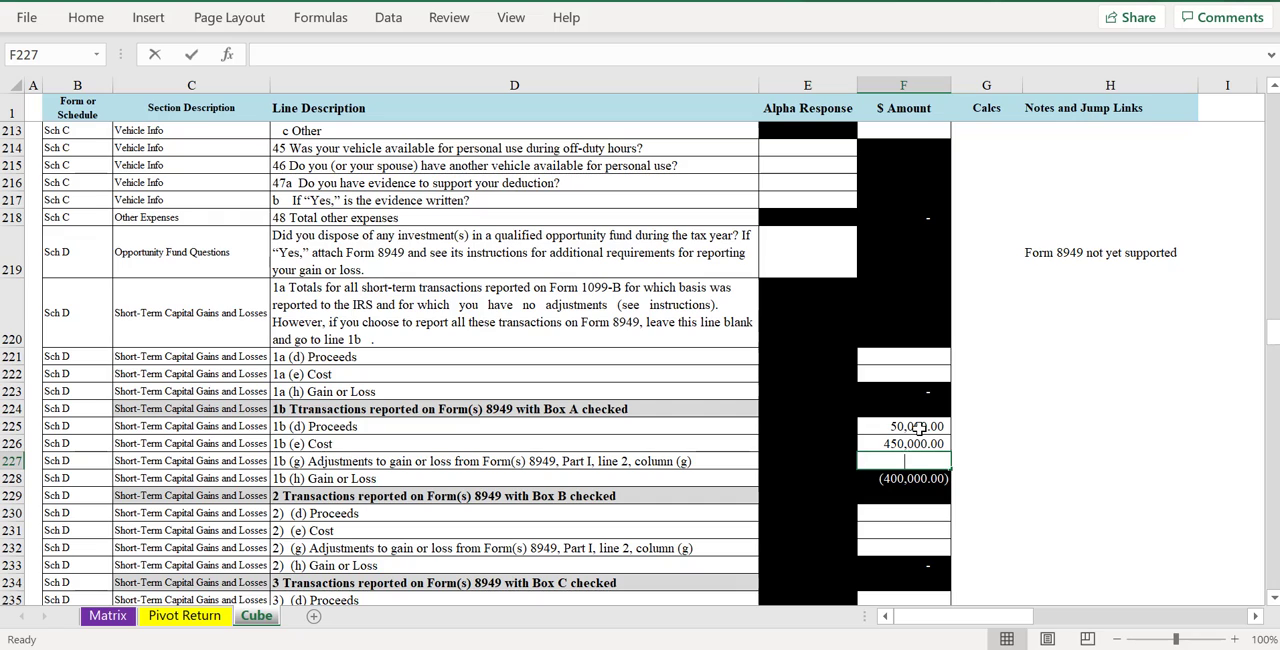
type("150")
key("Return")
- Correct the Schedule D line 1b cost to 45000
key("Up")
key("Up")
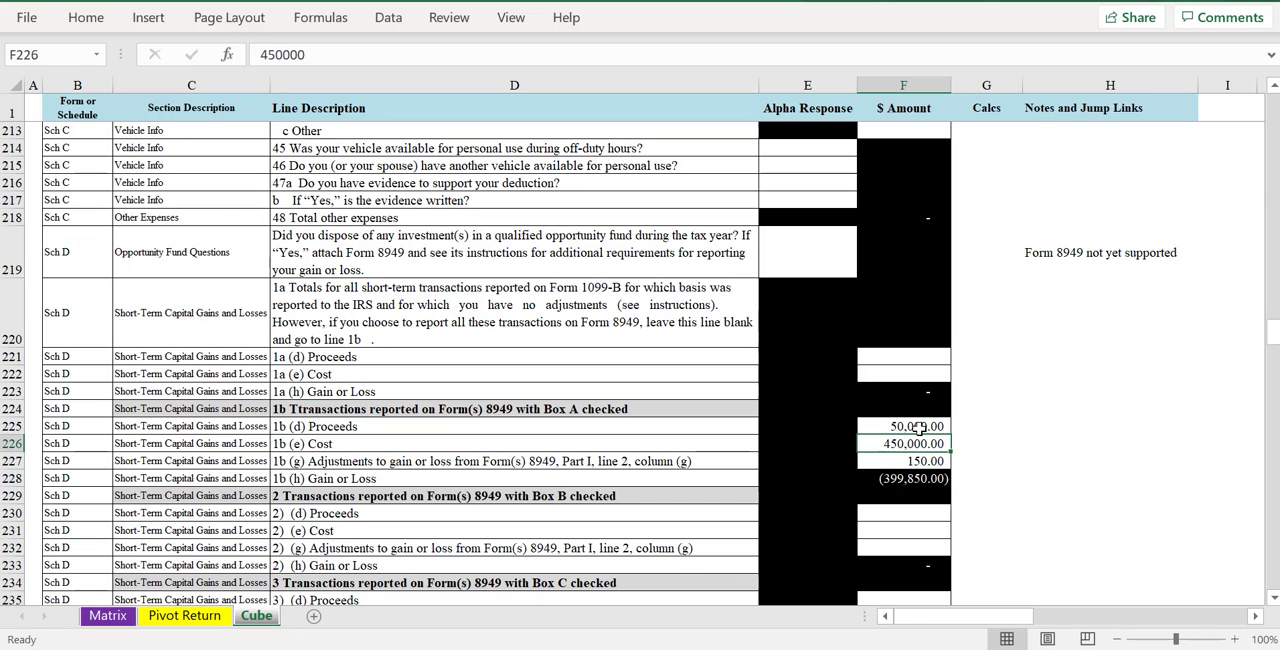
type("450000")
key("Return")
key("Up")
type("45000")
key("Return")
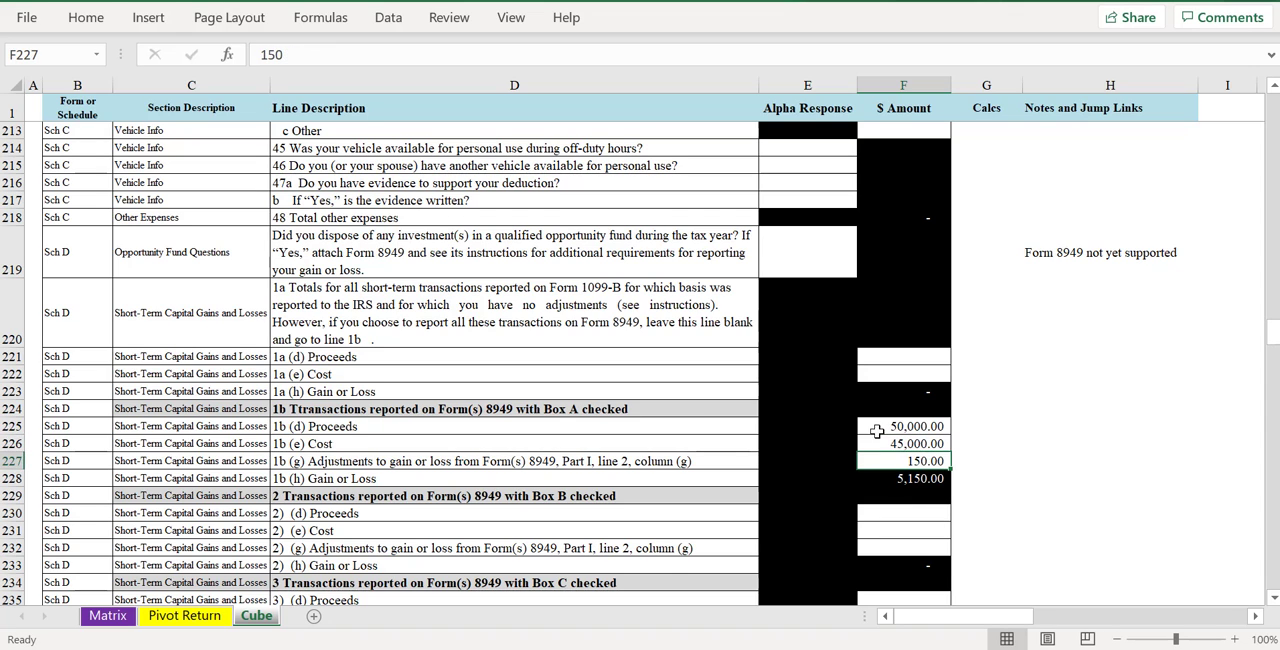
- Review Schedule D from the line 1b short-term entries through the long-term lines to the line 16 to 20 summary
scroll(720, 403, "down", 2)
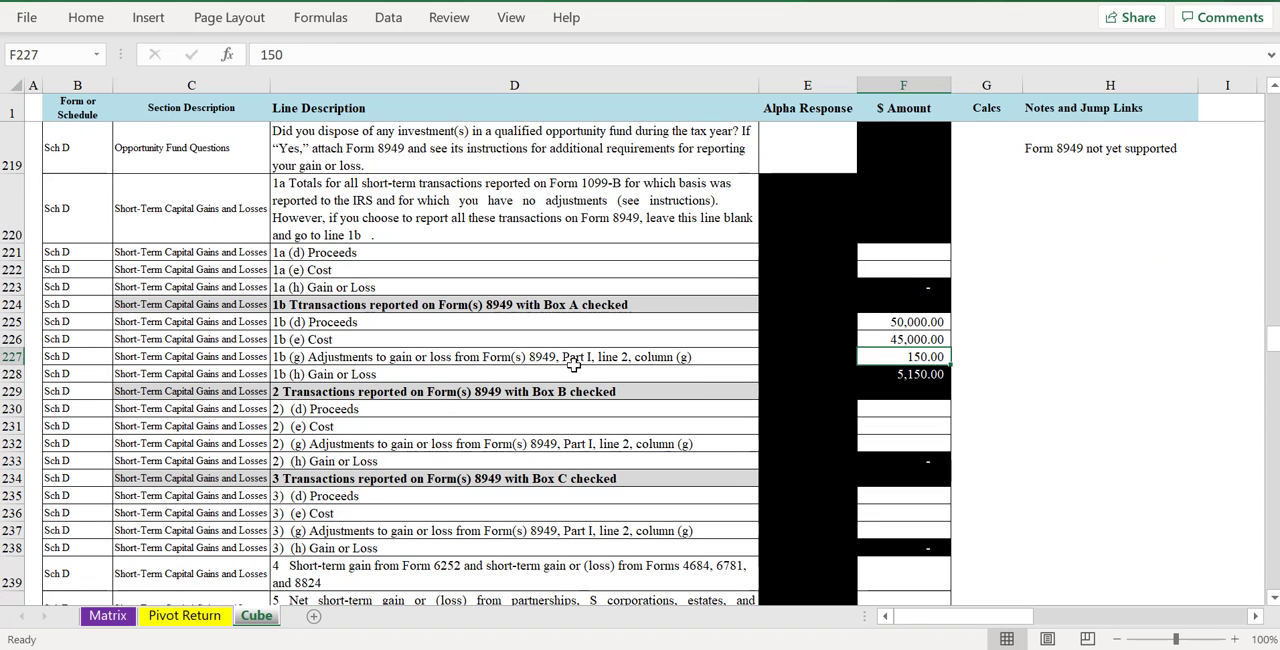
scroll(555, 366, "up", 1)
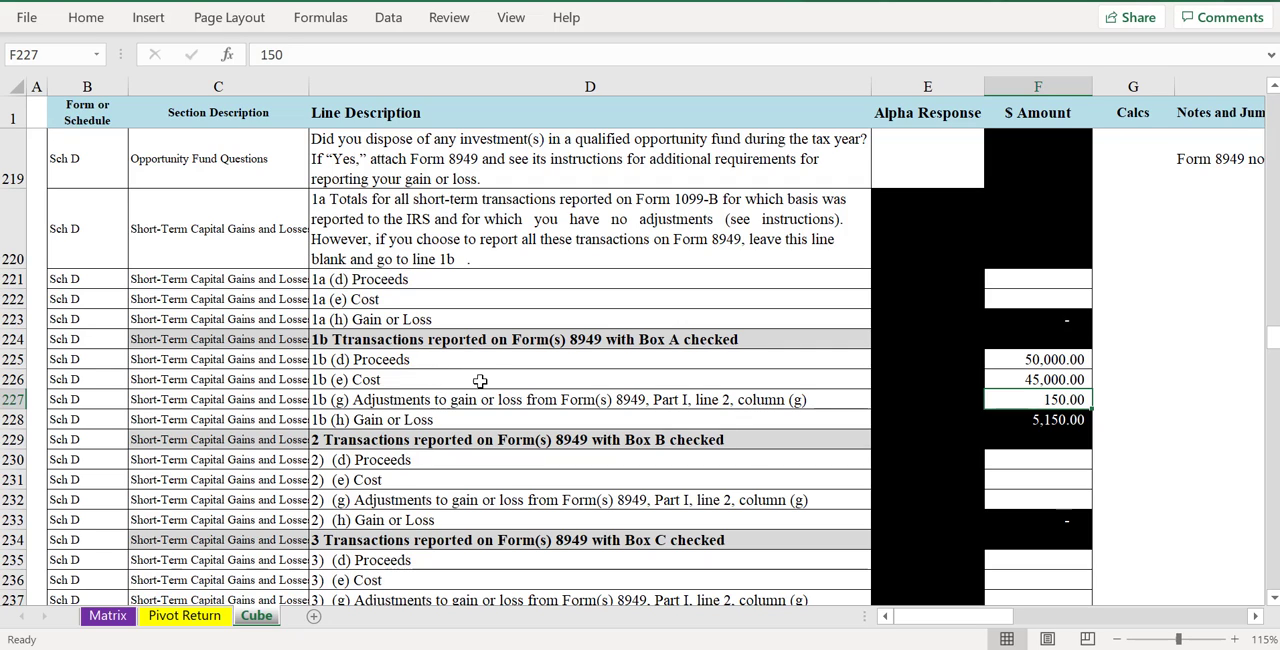
left_click(1053, 366)
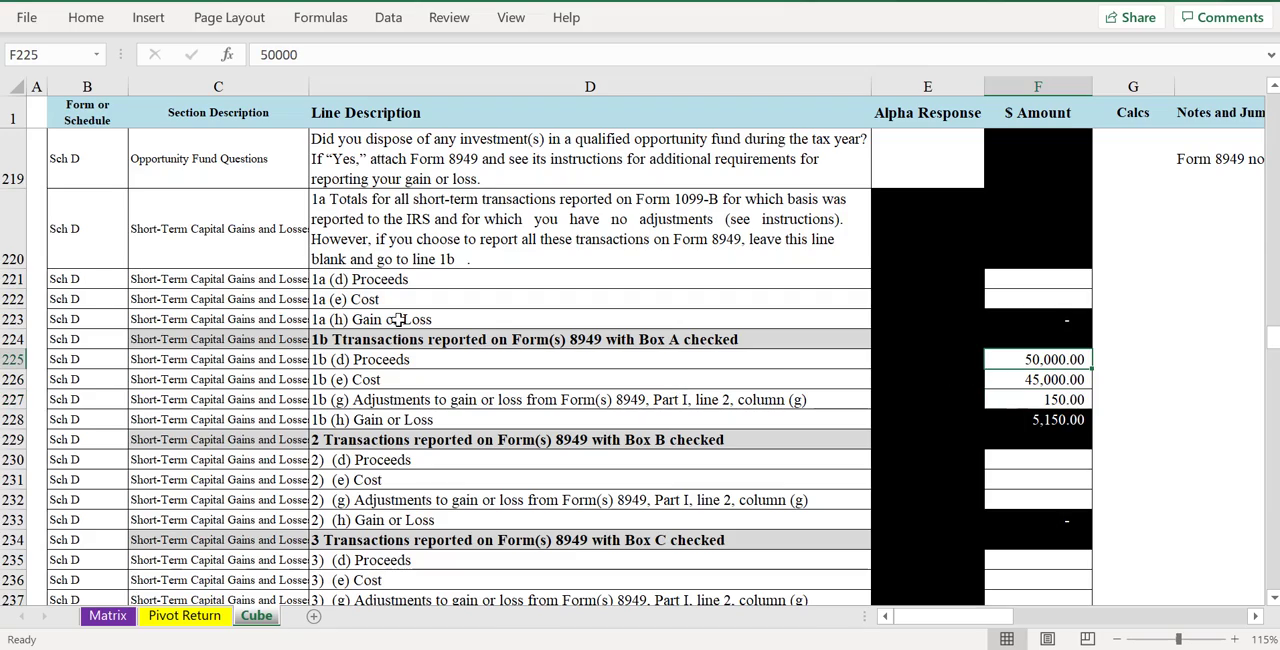
scroll(394, 351, "down", 2)
scroll(480, 390, "up", 3)
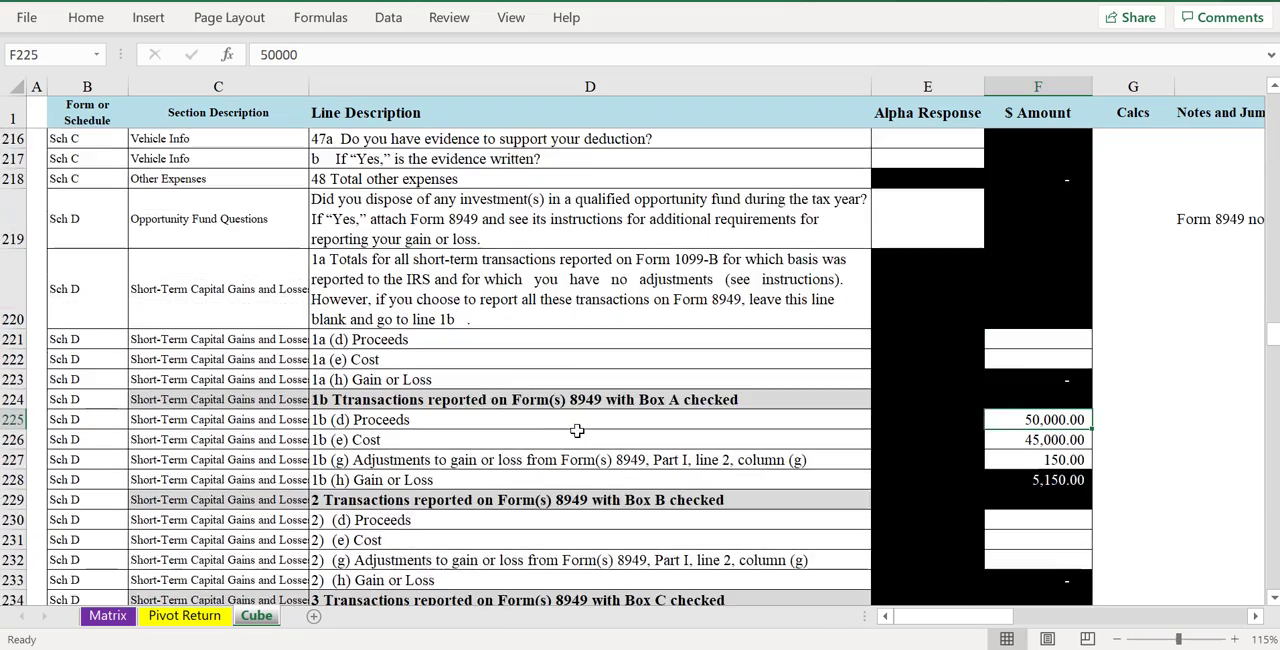
scroll(563, 430, "down", 1)
scroll(563, 430, "up", 3)
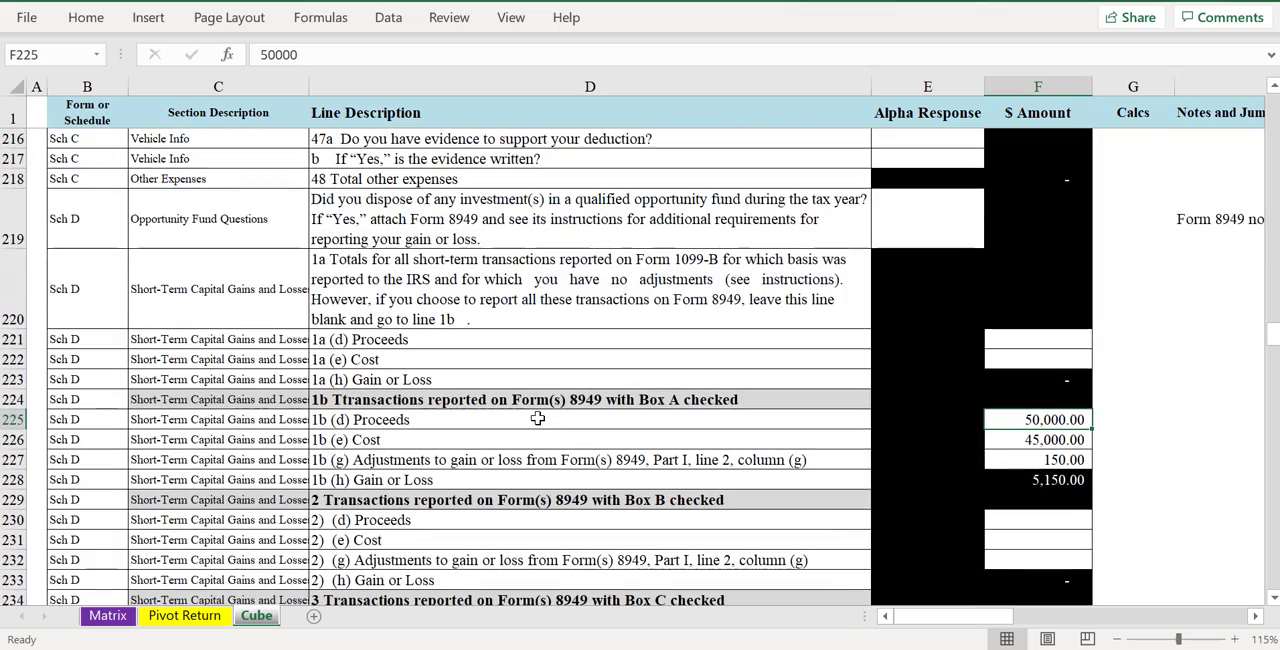
scroll(537, 418, "down", 1, "ctrl")
scroll(903, 363, "down", 3)
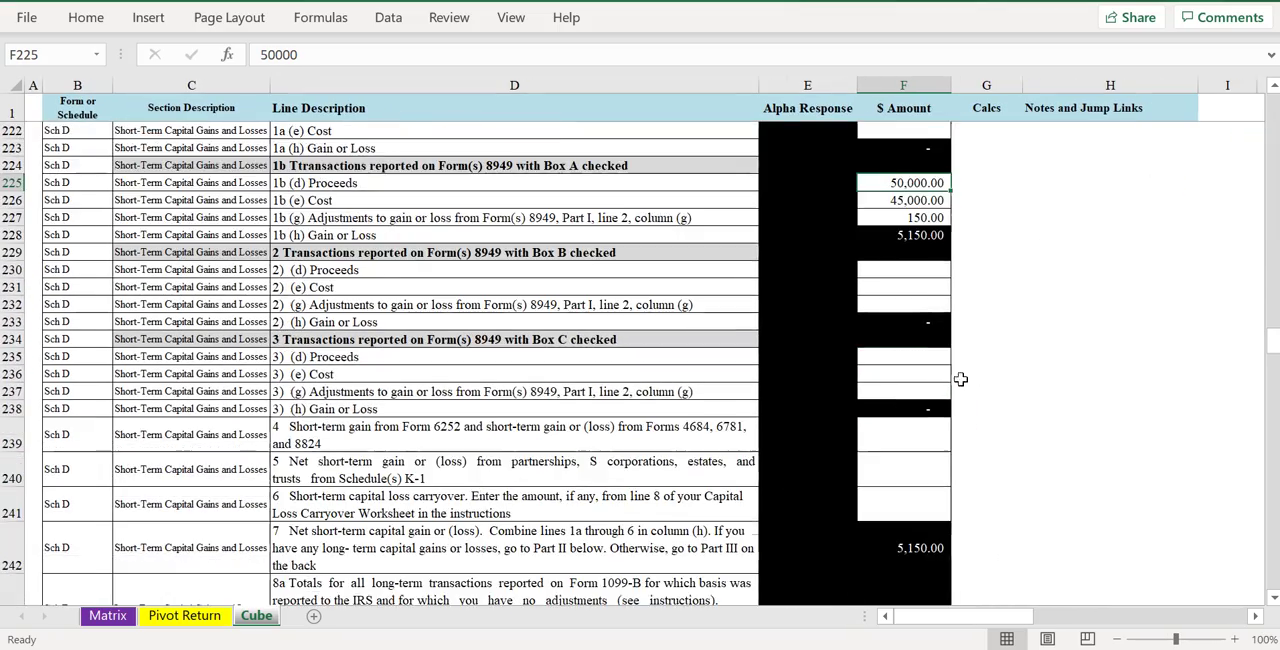
scroll(879, 446, "down", 7)
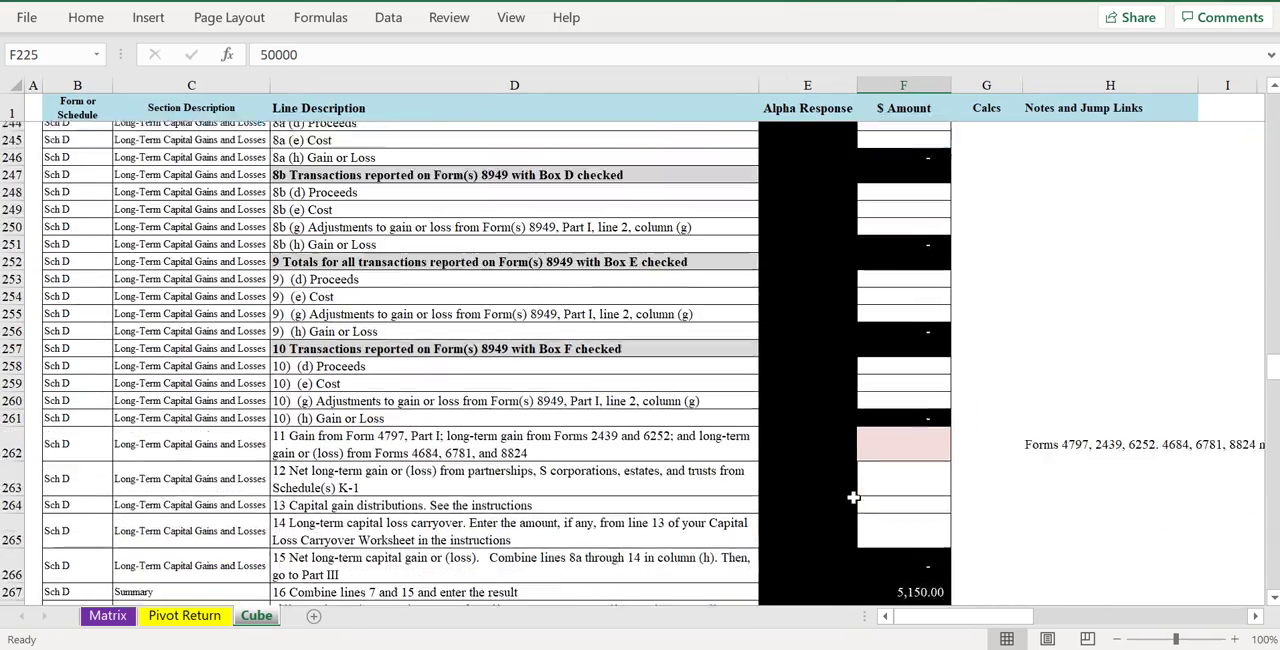
scroll(851, 497, "down", 3)
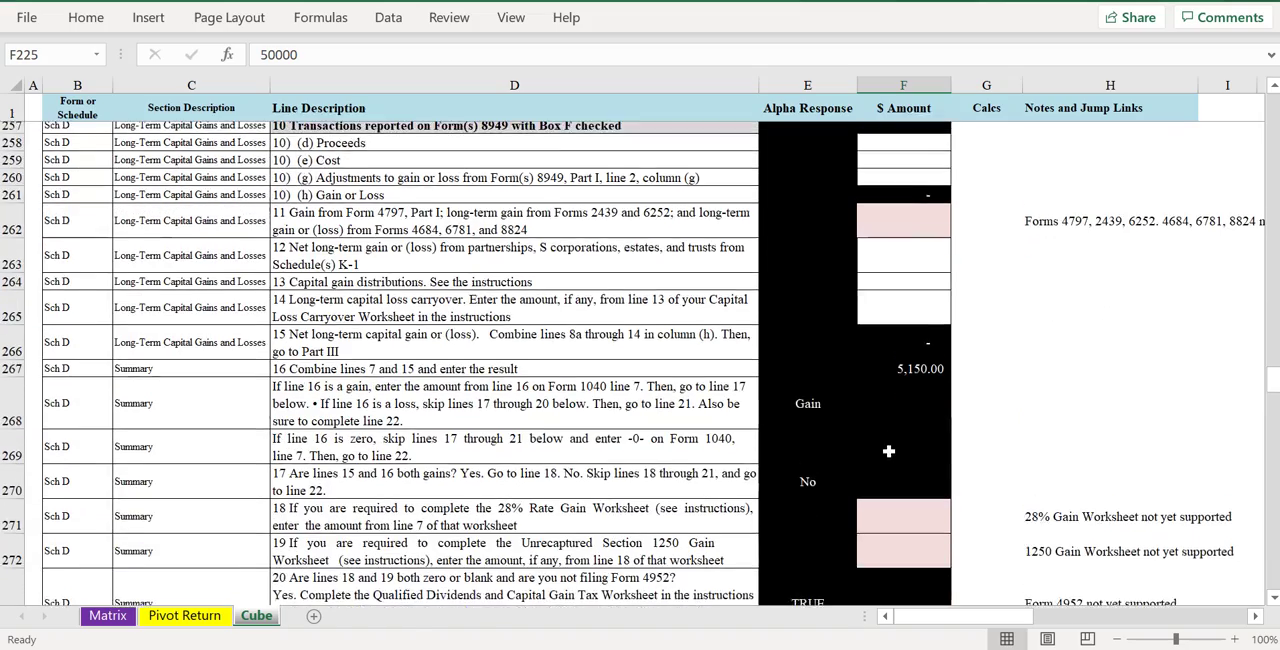
- Go up to Schedule C line 31 and follow its Jump back to Sch 1 link
scroll(890, 446, "up", 11)
scroll(857, 440, "up", 11)
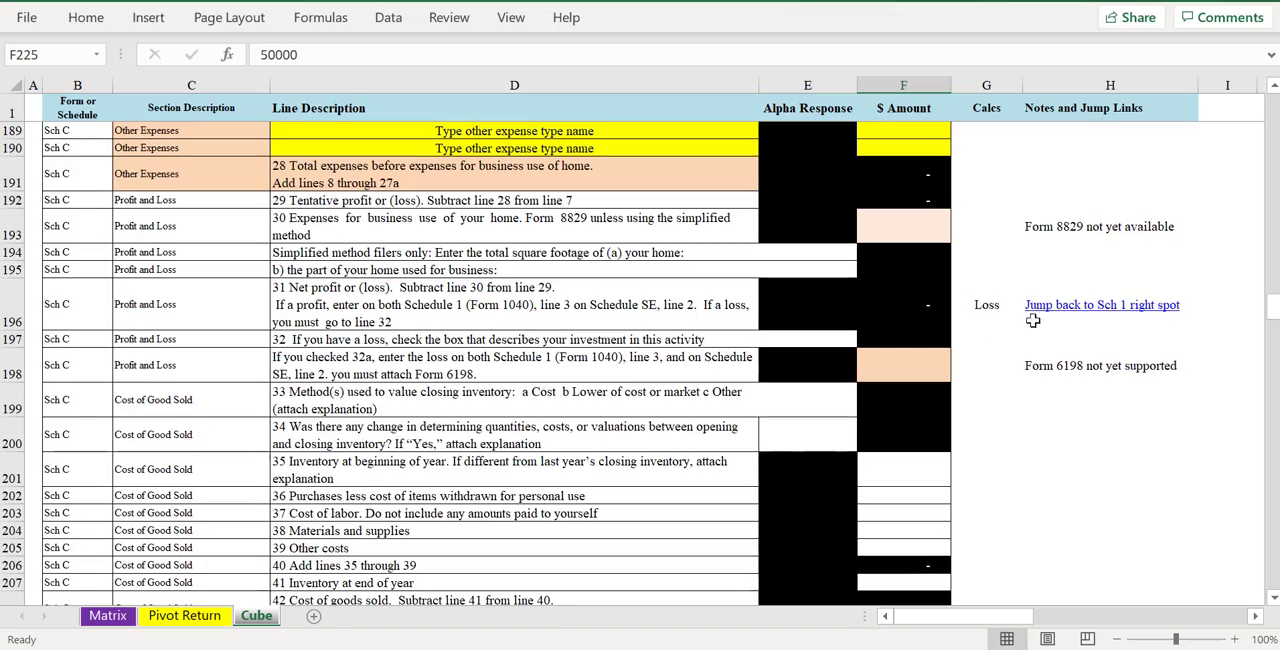
left_click(1050, 303)
- Examine the Form 1040 income, adjustment and tax amounts and the jump links beside them
scroll(751, 338, "up", 16)
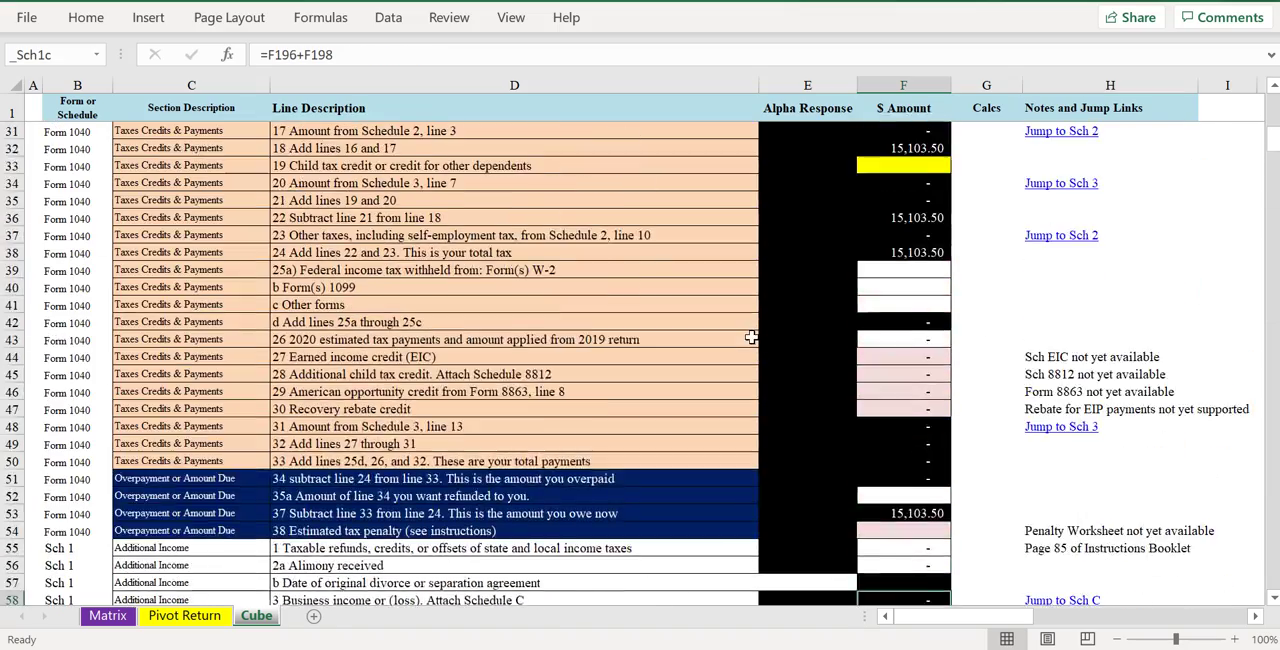
scroll(850, 290, "down", 1)
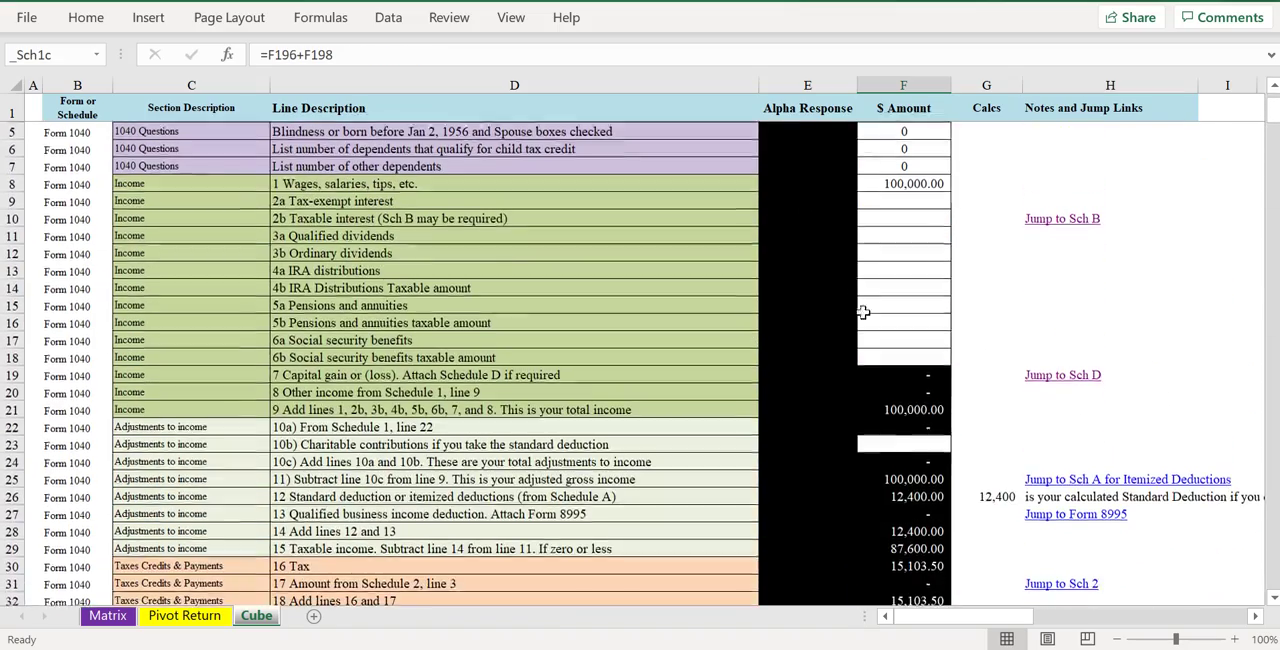
scroll(870, 300, "down", 1)
scroll(884, 291, "up", 1)
scroll(884, 291, "down", 2)
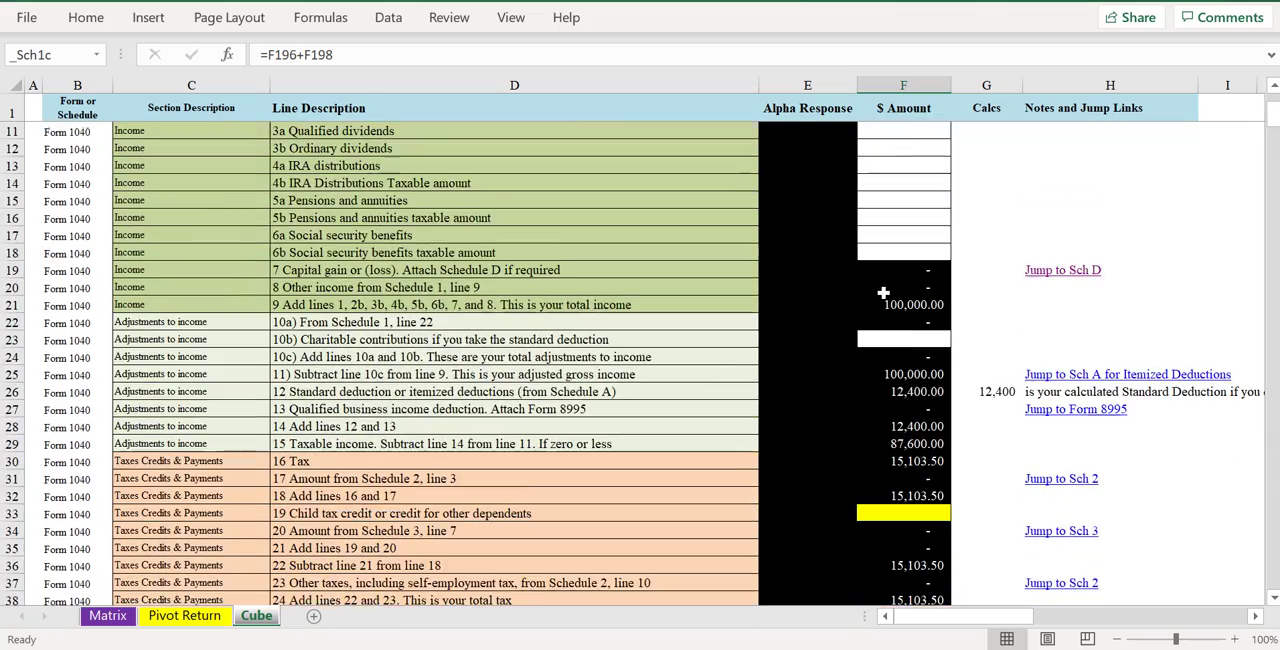
scroll(882, 293, "down", 2)
scroll(866, 288, "up", 3)
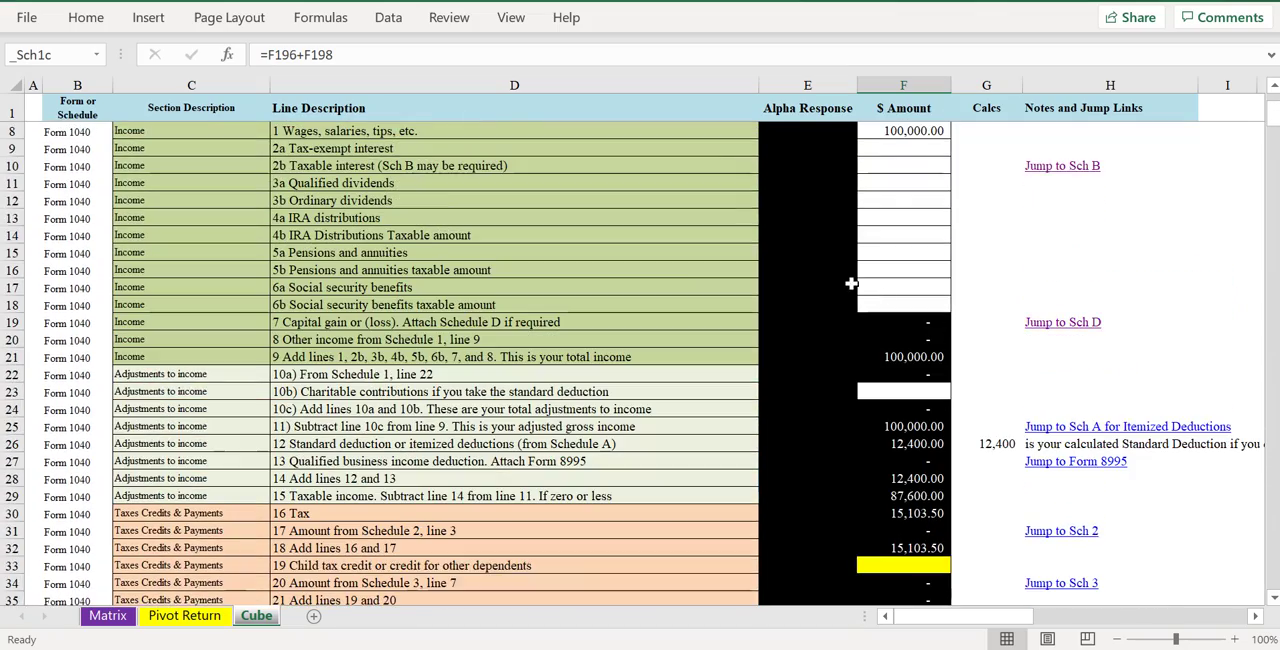
scroll(847, 289, "up", 2)
scroll(920, 350, "down", 5)
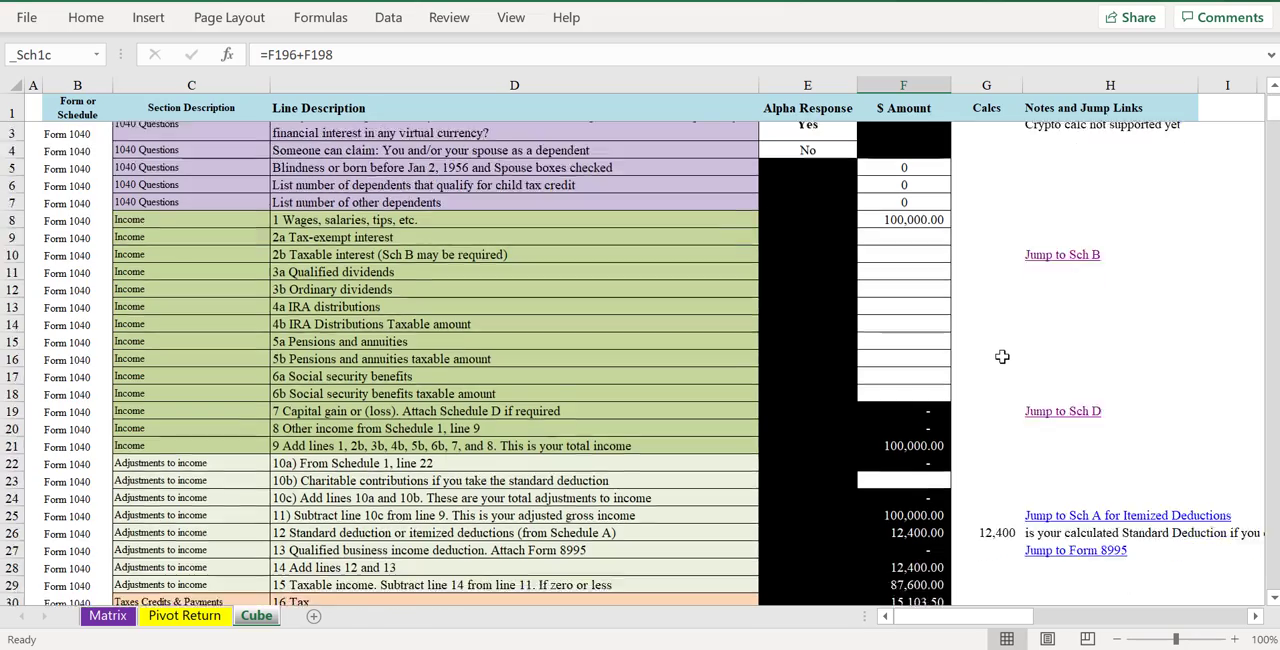
- Go down to Schedule 1 line 3 business income and follow its Jump to Sch C link
scroll(976, 385, "down", 6)
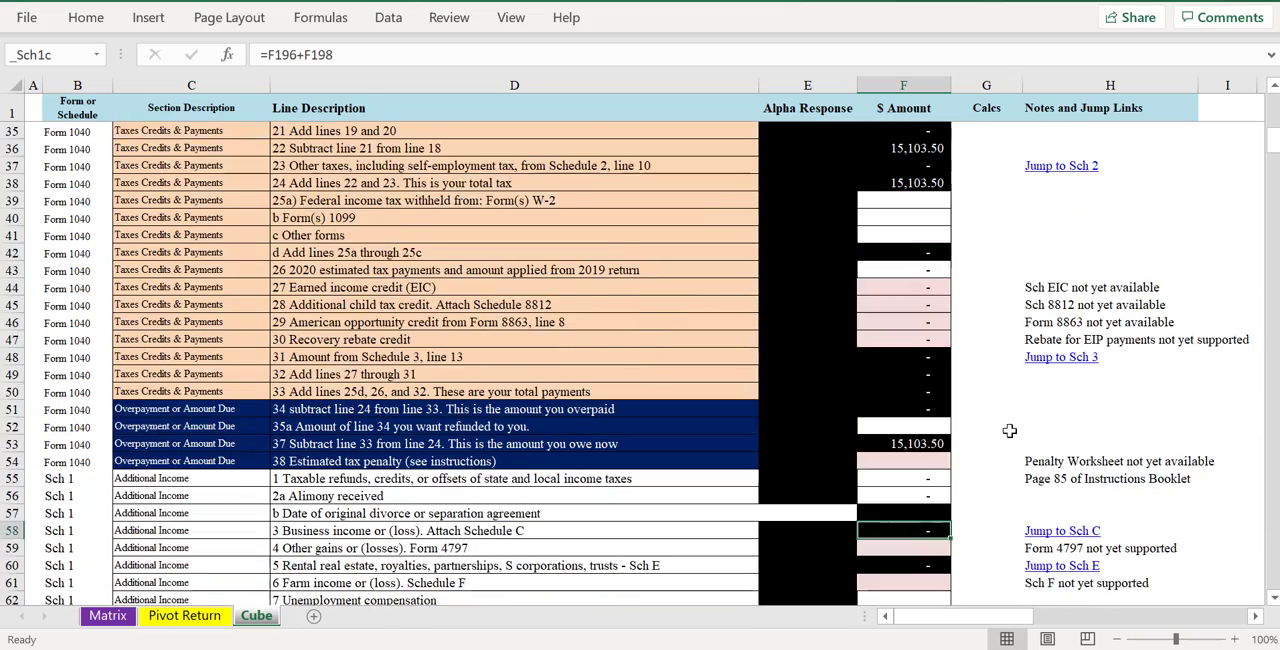
scroll(1020, 429, "down", 2)
left_click(1045, 441)
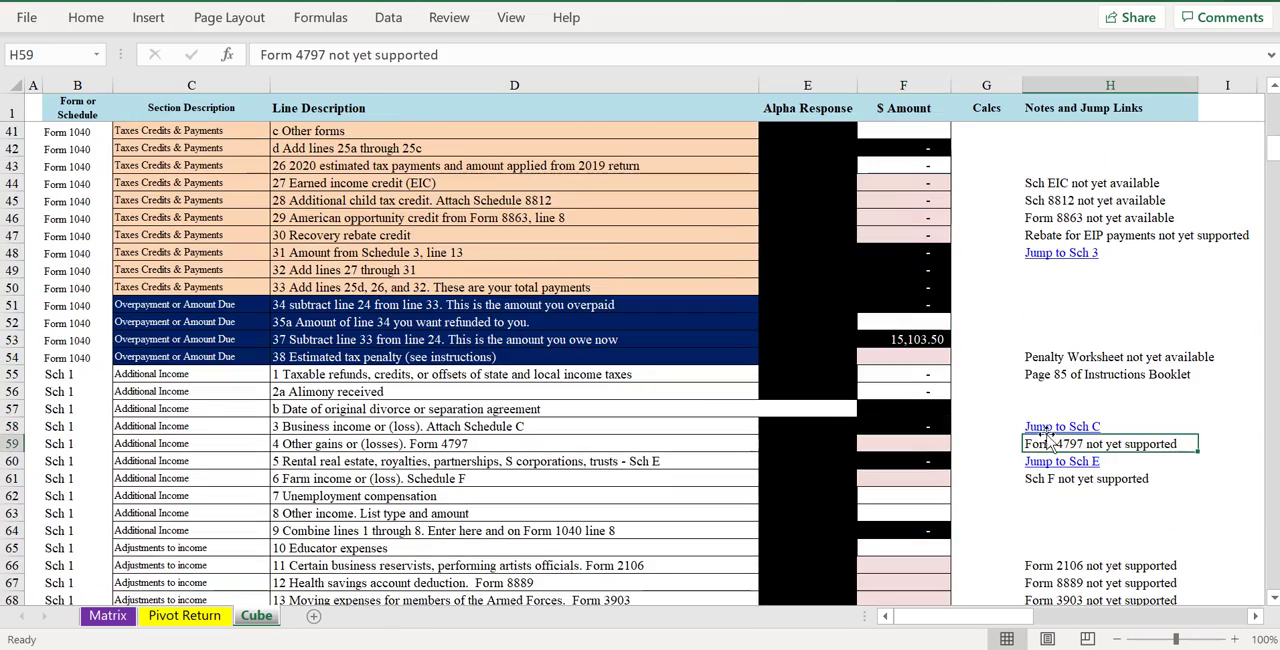
left_click(1052, 428)
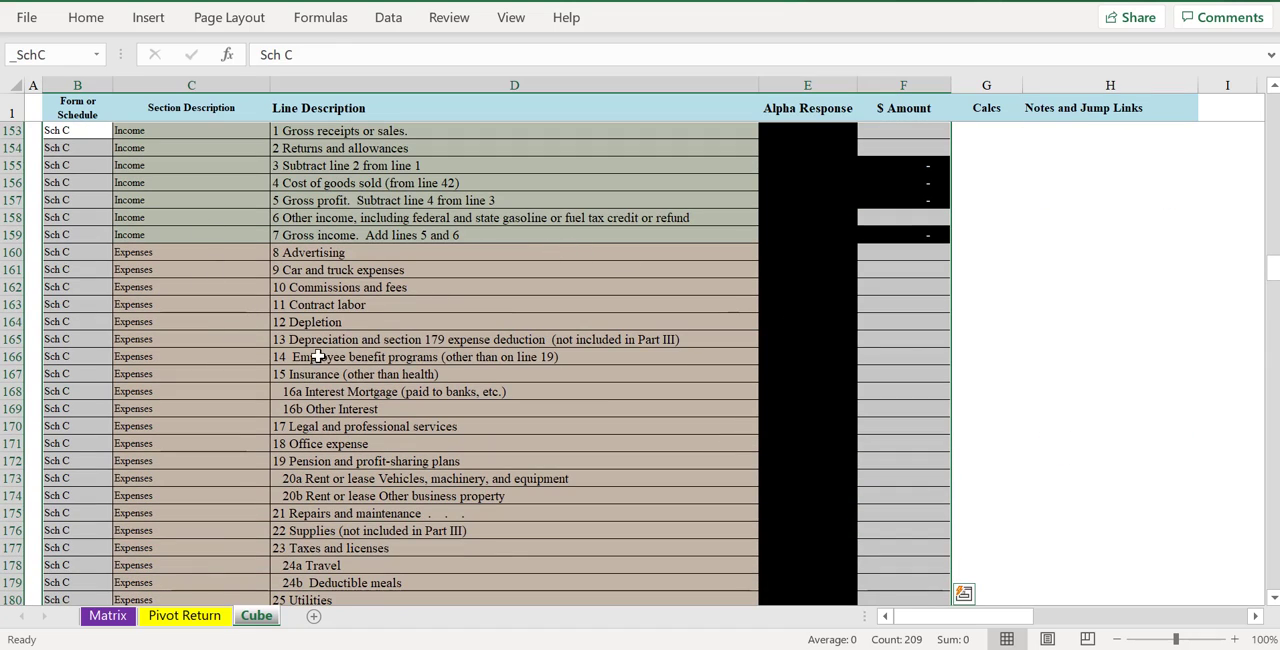
- Enter 15000 as Schedule C line 1 gross receipts and 2500 as line 8 advertising expense
scroll(326, 296, "up", 1)
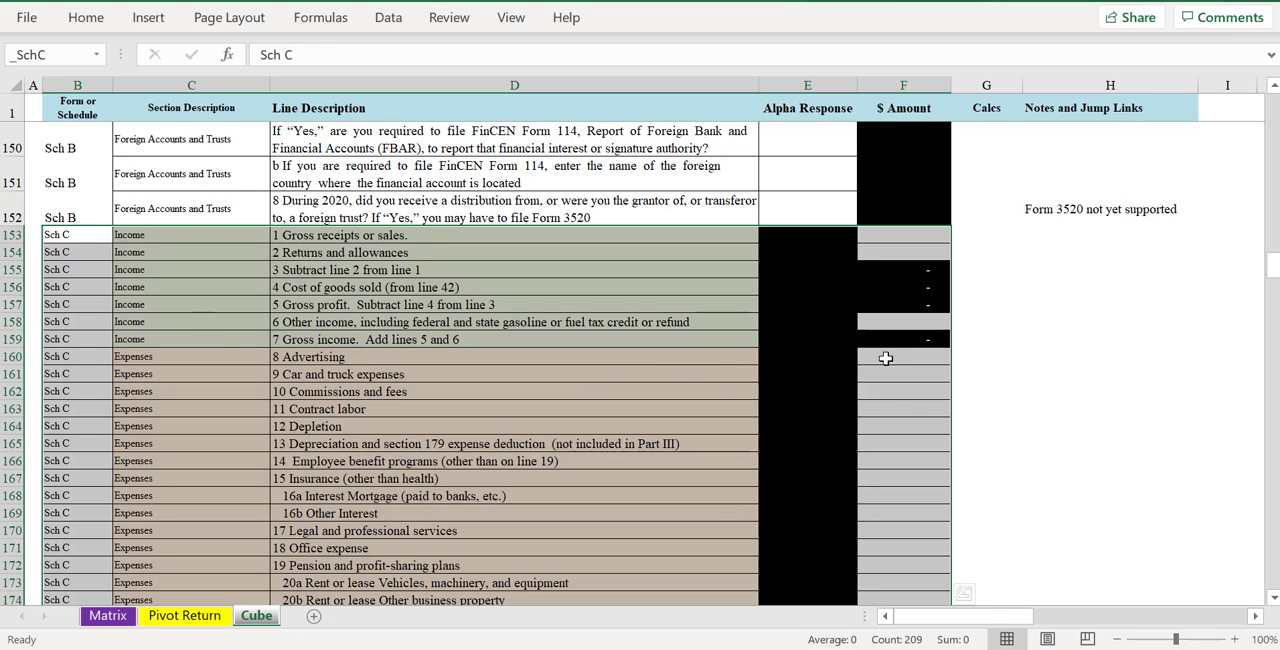
left_click(942, 338)
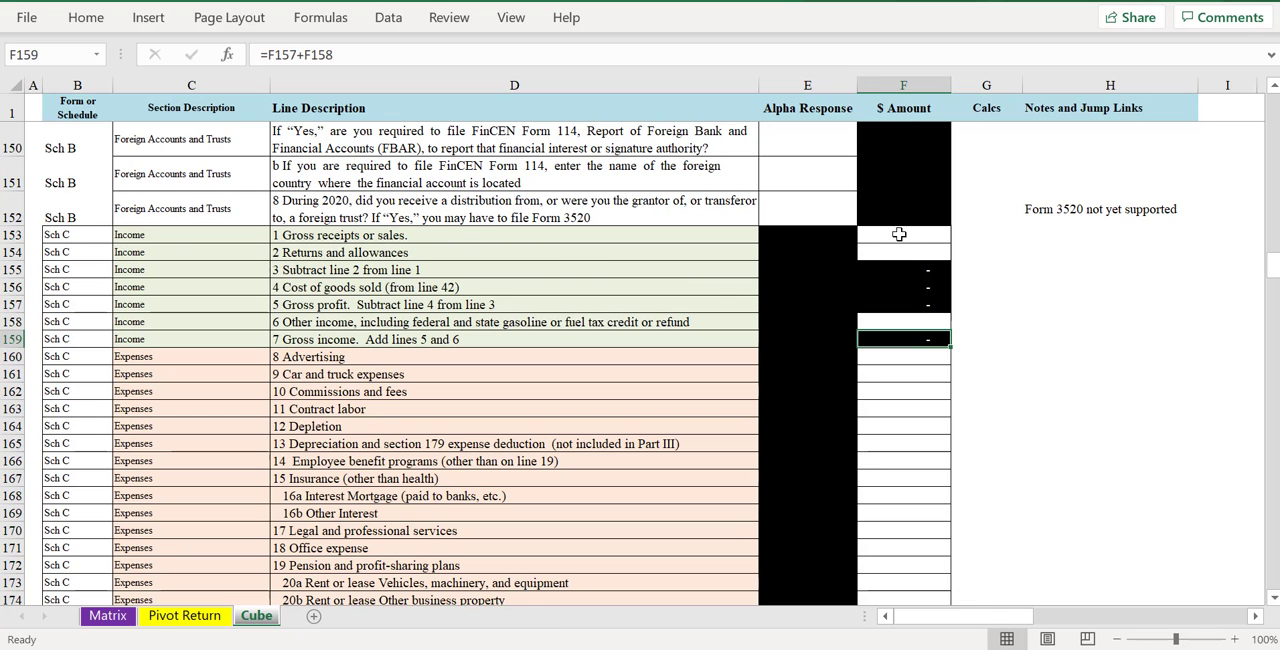
left_click(899, 234)
type("15000")
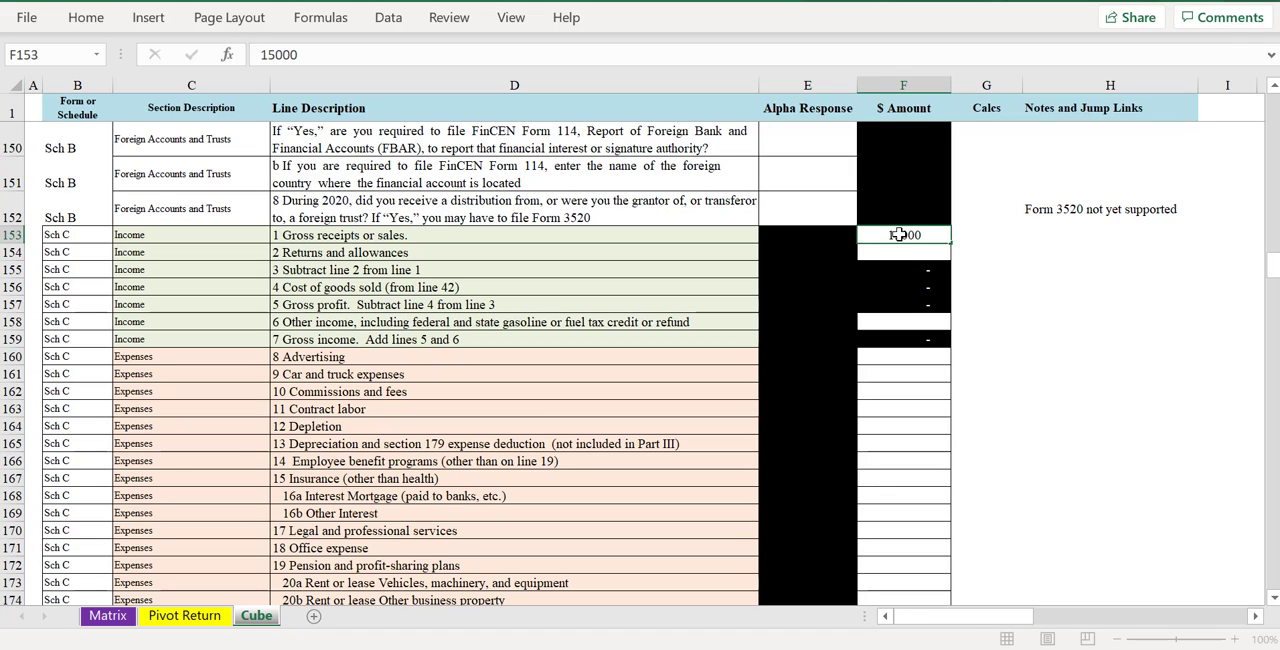
key("Return")
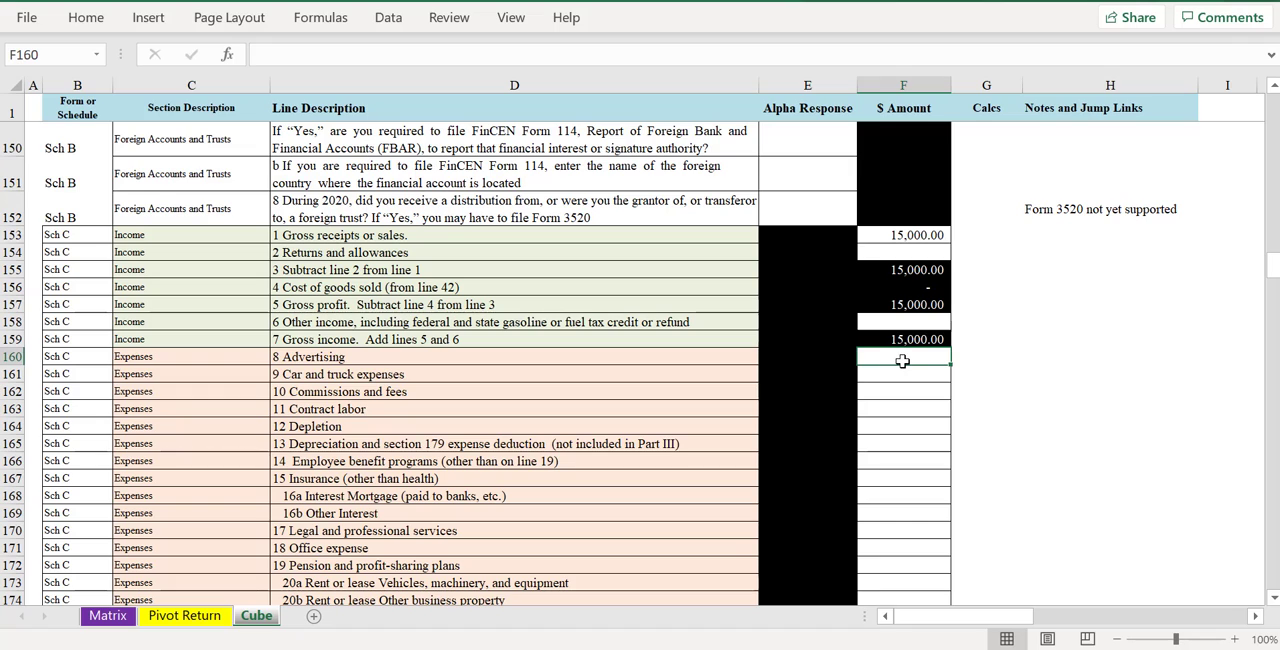
type("2500")
key("Return")
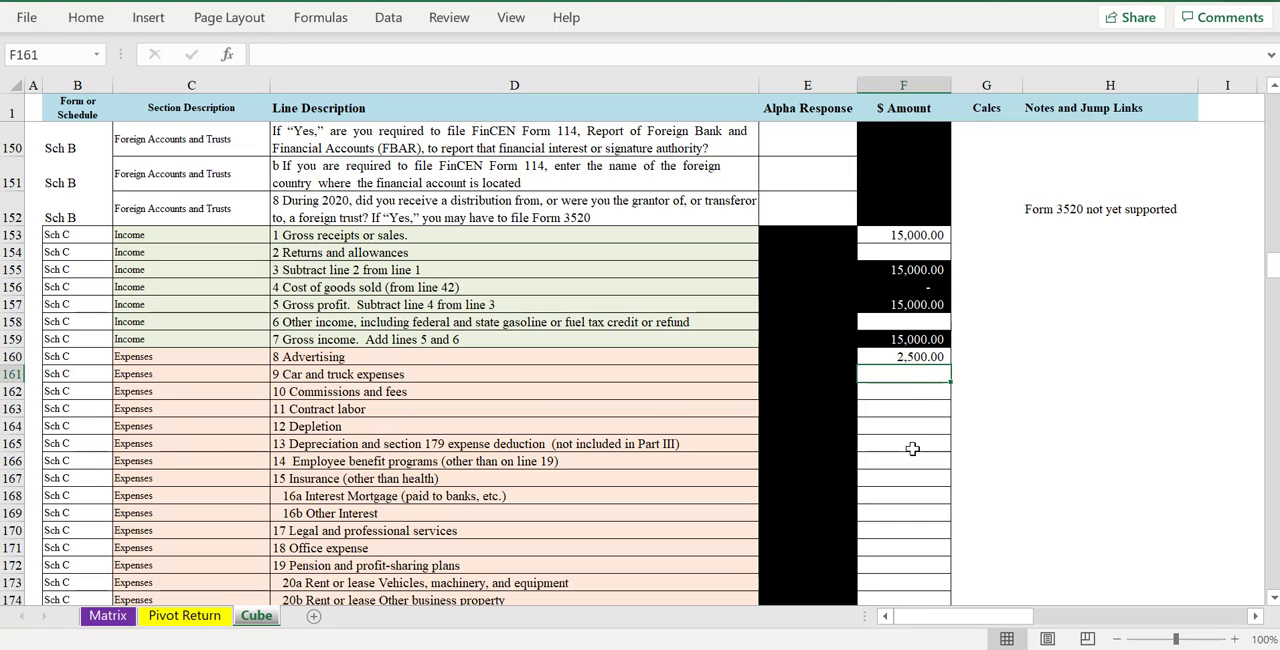
- Examine the Schedule C expense lines from line 8 advertising through the line 27a other expenses section
left_click(911, 408)
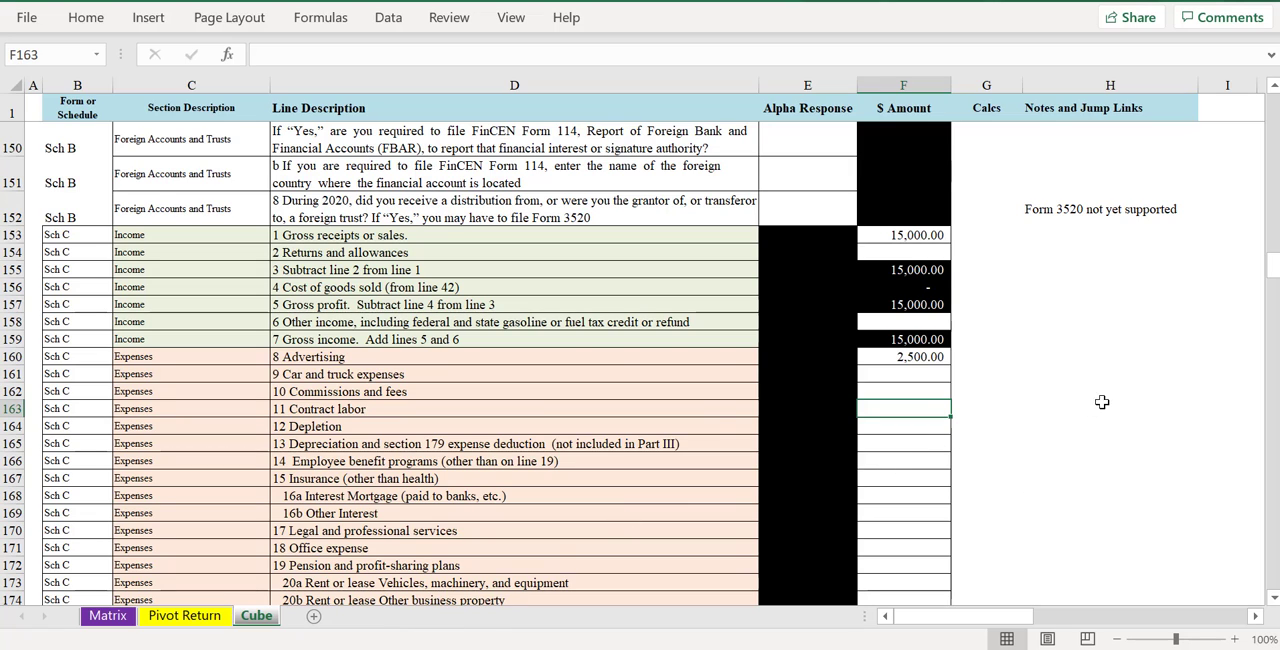
left_click_drag(338, 356, 350, 500)
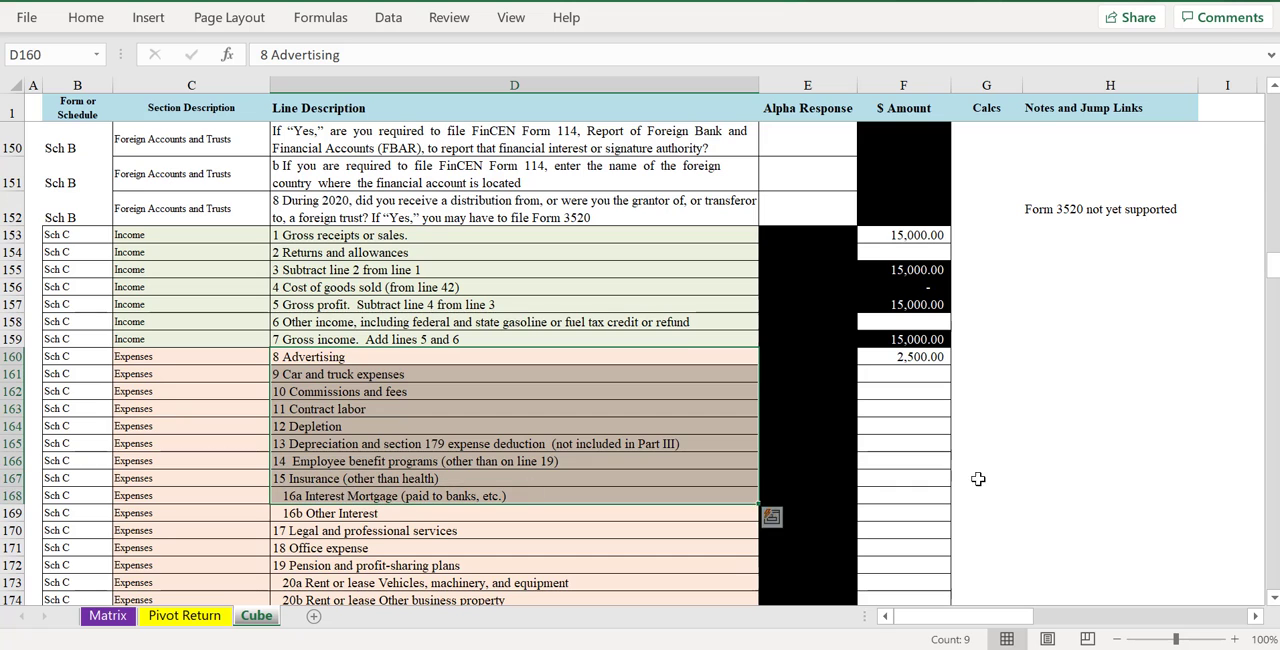
left_click(918, 358)
left_click_drag(910, 374, 910, 480)
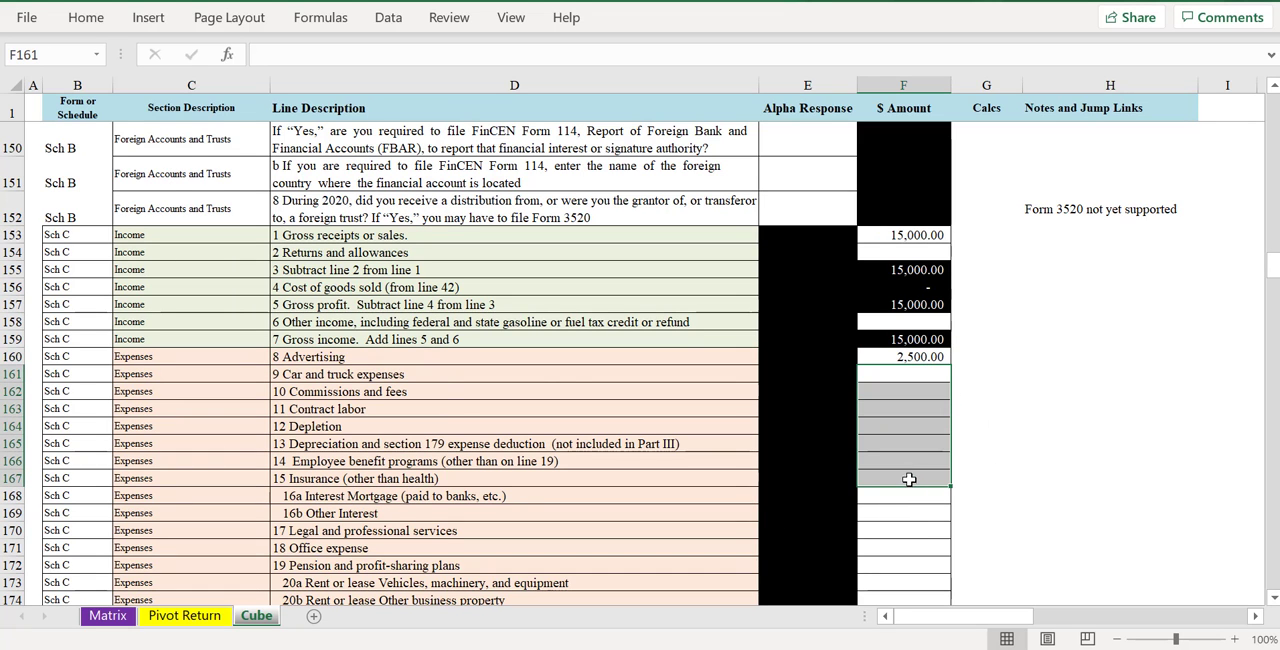
scroll(322, 358, "down", 1)
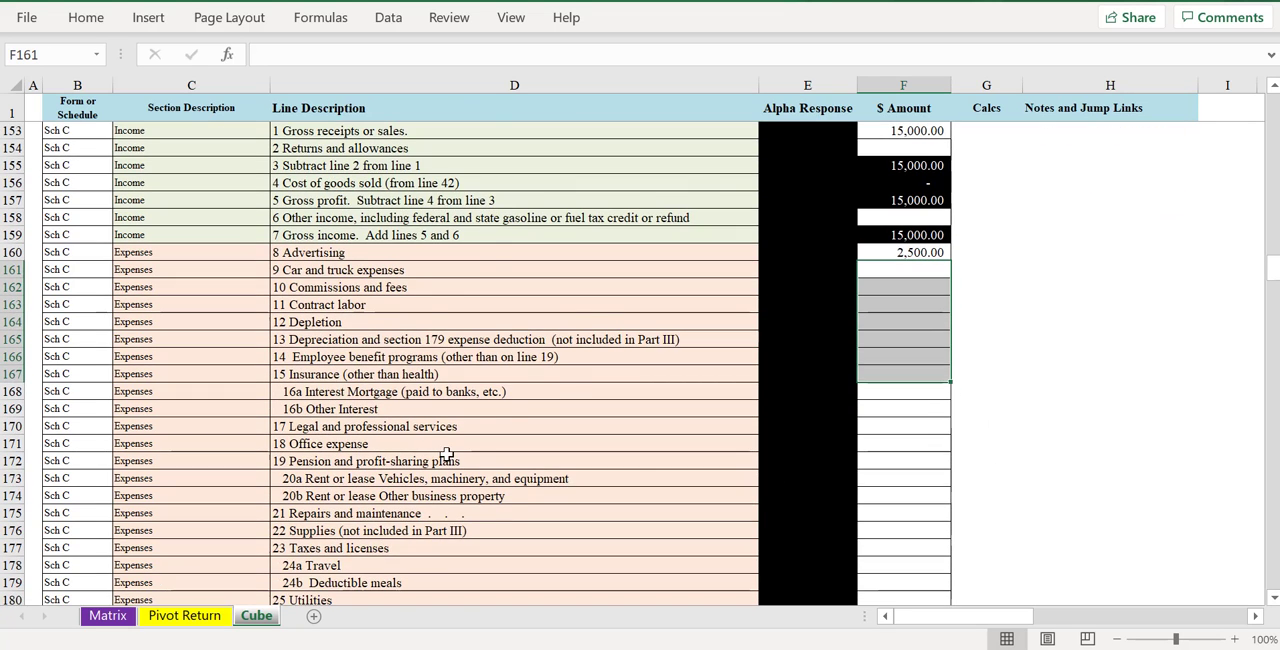
scroll(450, 447, "down", 1)
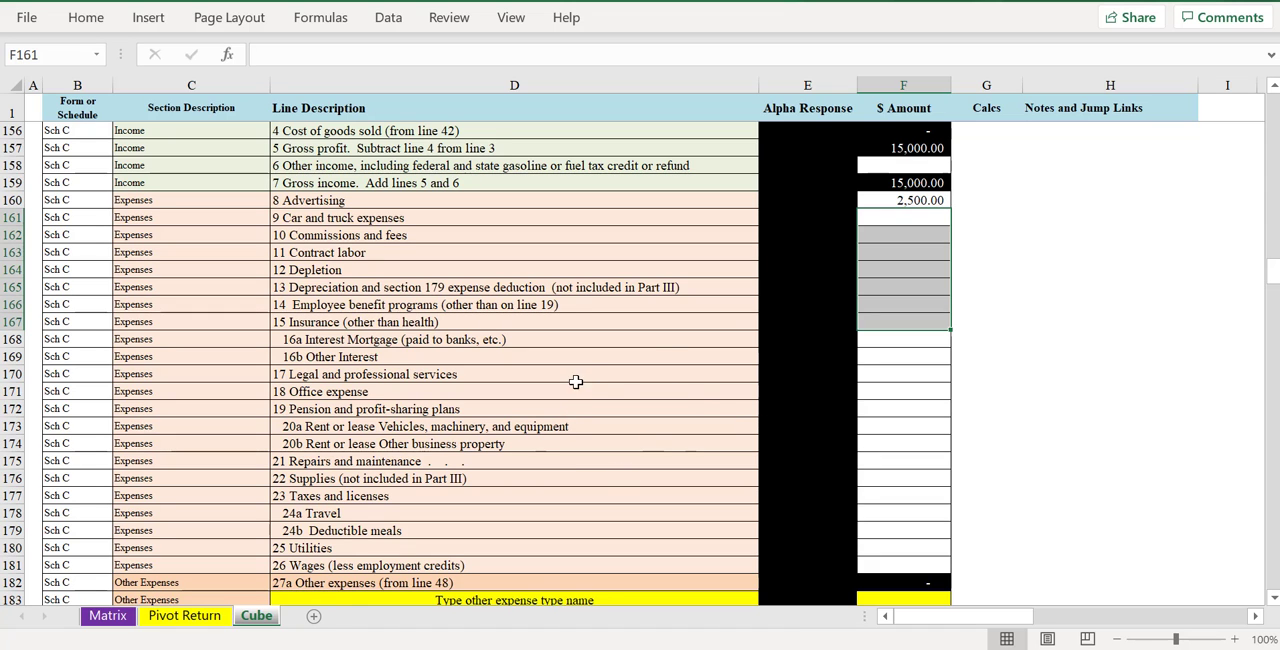
scroll(1094, 388, "up", 1)
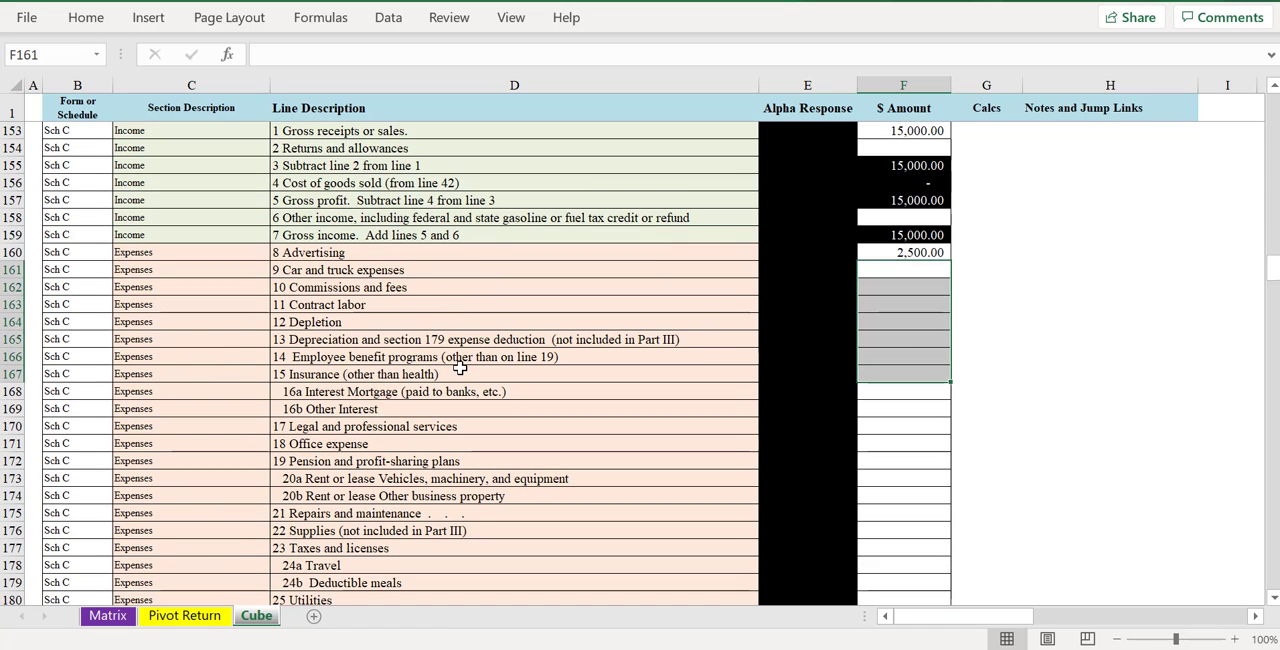
scroll(360, 395, "down", 1)
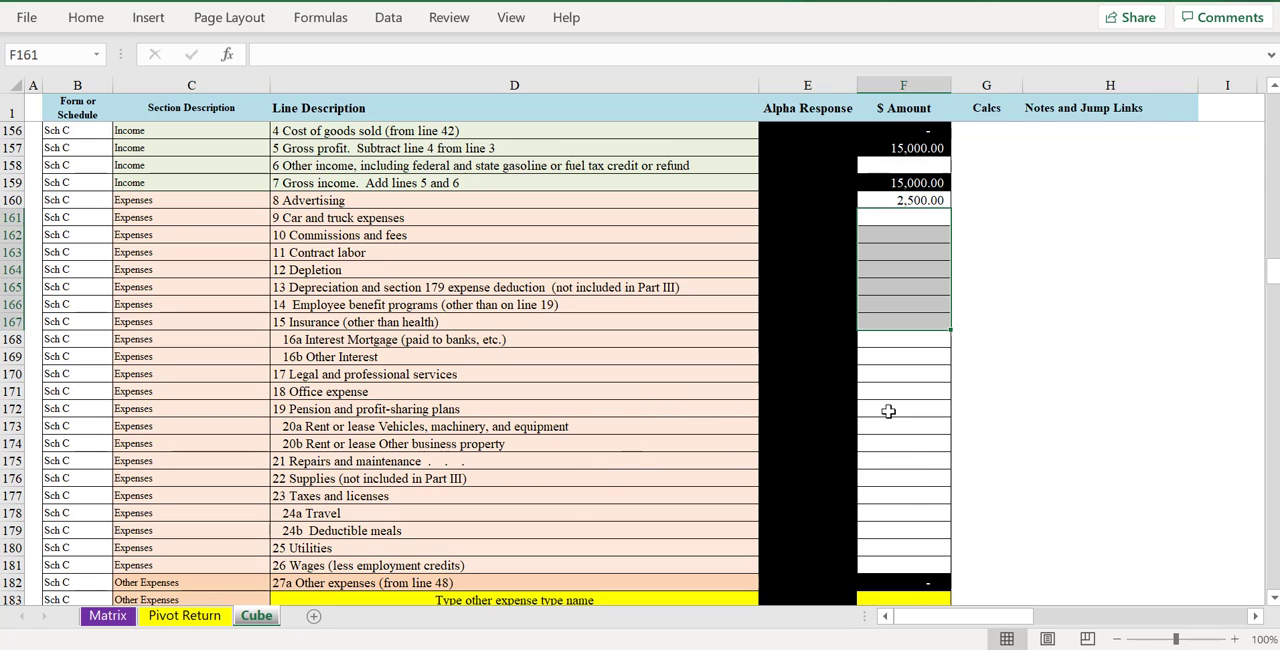
scroll(916, 498, "down", 2)
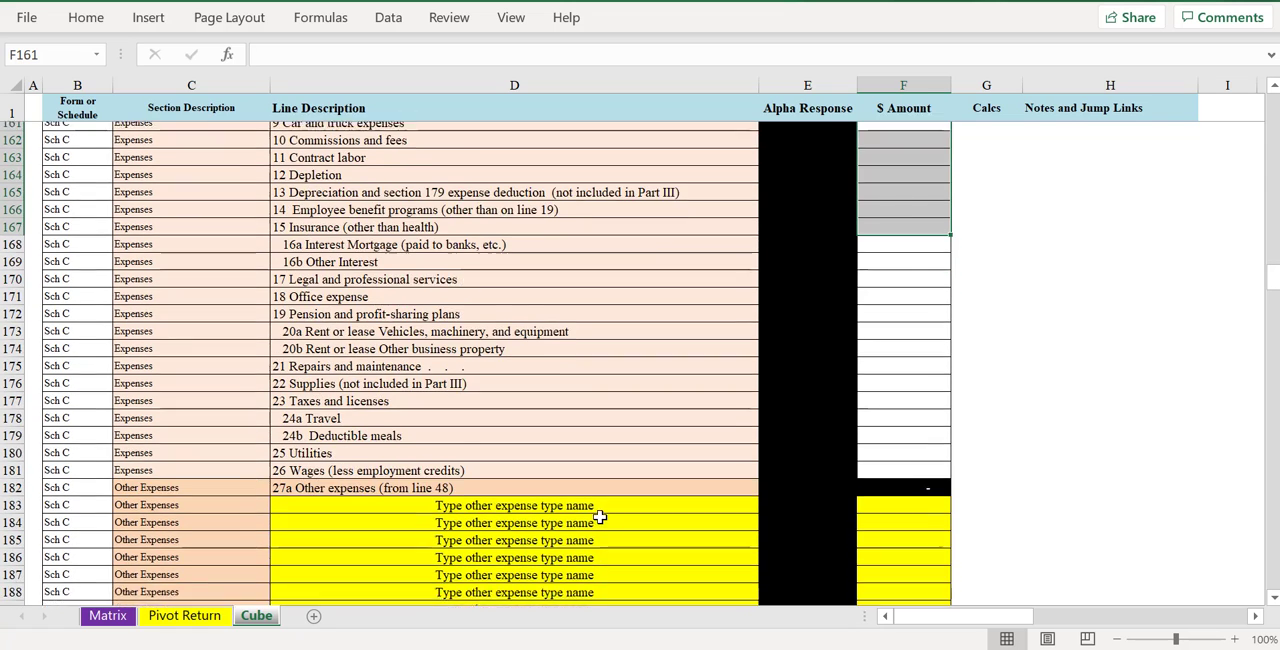
- Name the first Schedule C other expense entry Software and give it an amount of 180
left_click(567, 496)
type("S")
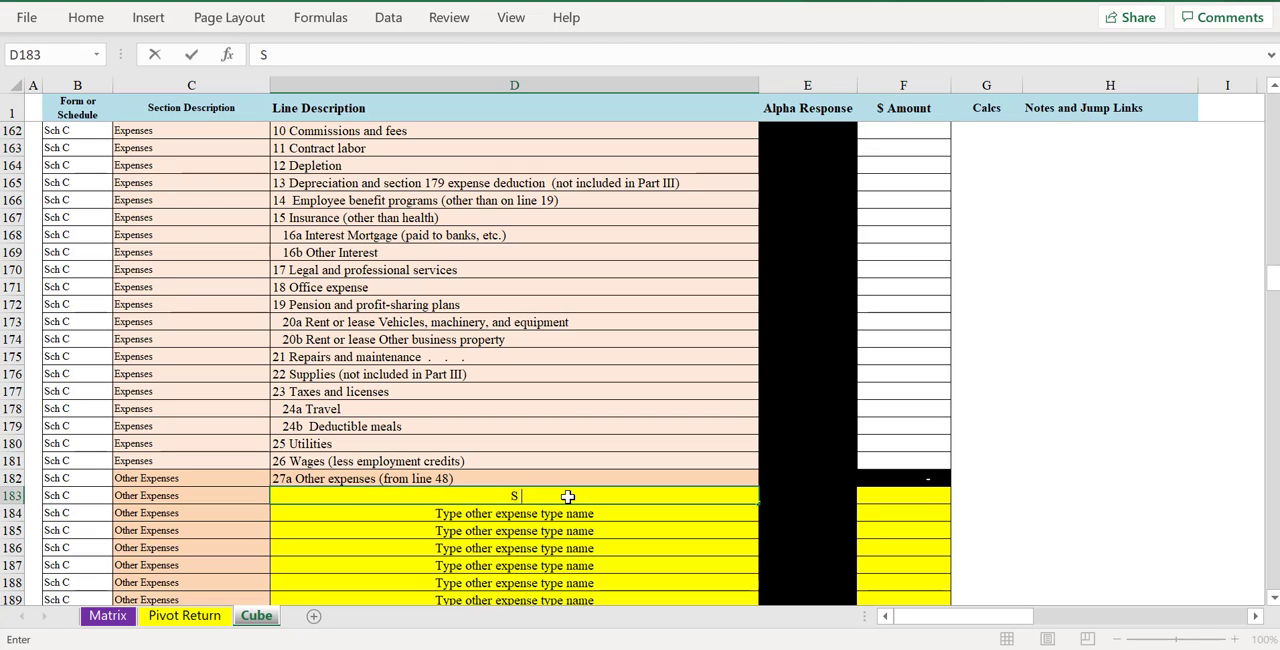
type("oftware")
key("Tab")
key("Tab")
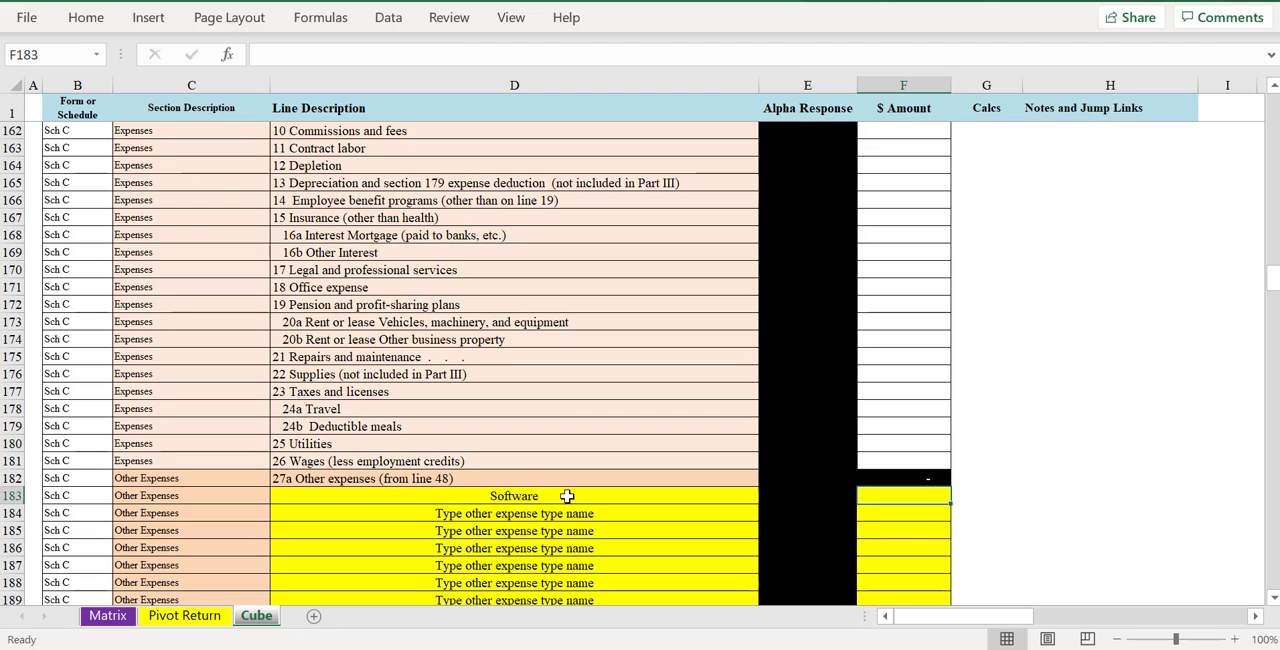
type("180")
key("Return")
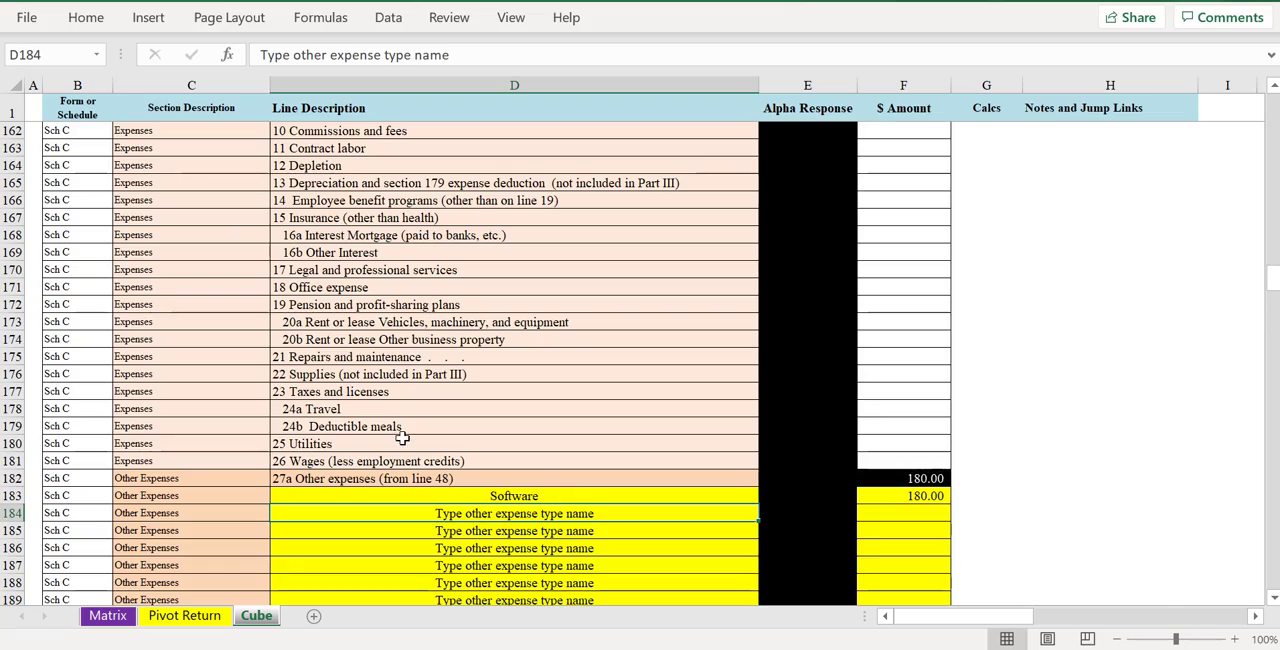
- Check Schedule C's total expenses and net profit, and follow the line 31 Jump back to Sch 1 link
scroll(437, 443, "down", 2)
scroll(908, 365, "down", 4)
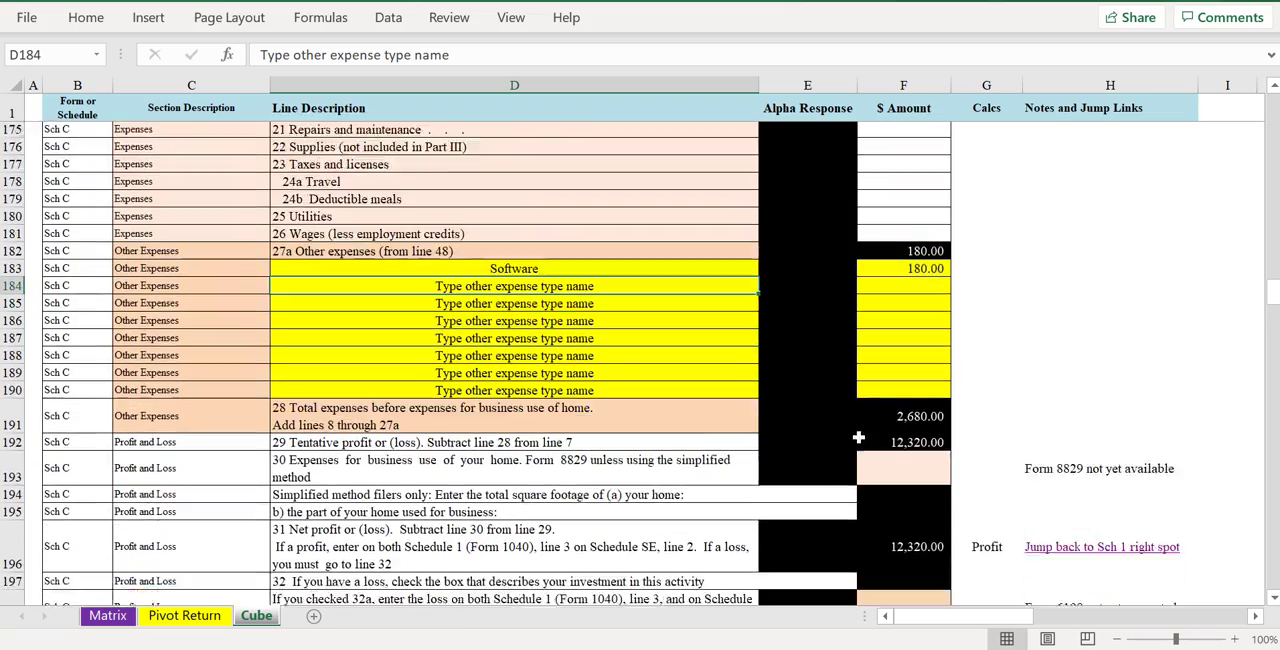
scroll(883, 415, "down", 3)
scroll(903, 443, "up", 2)
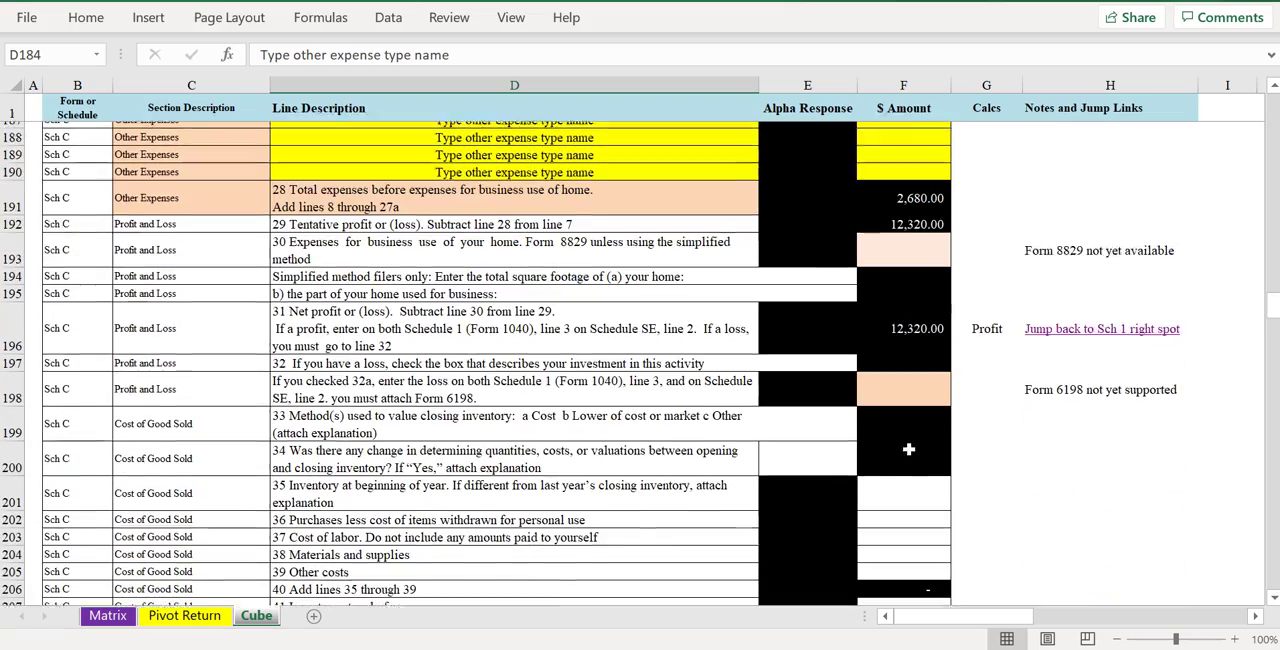
left_click(1065, 412)
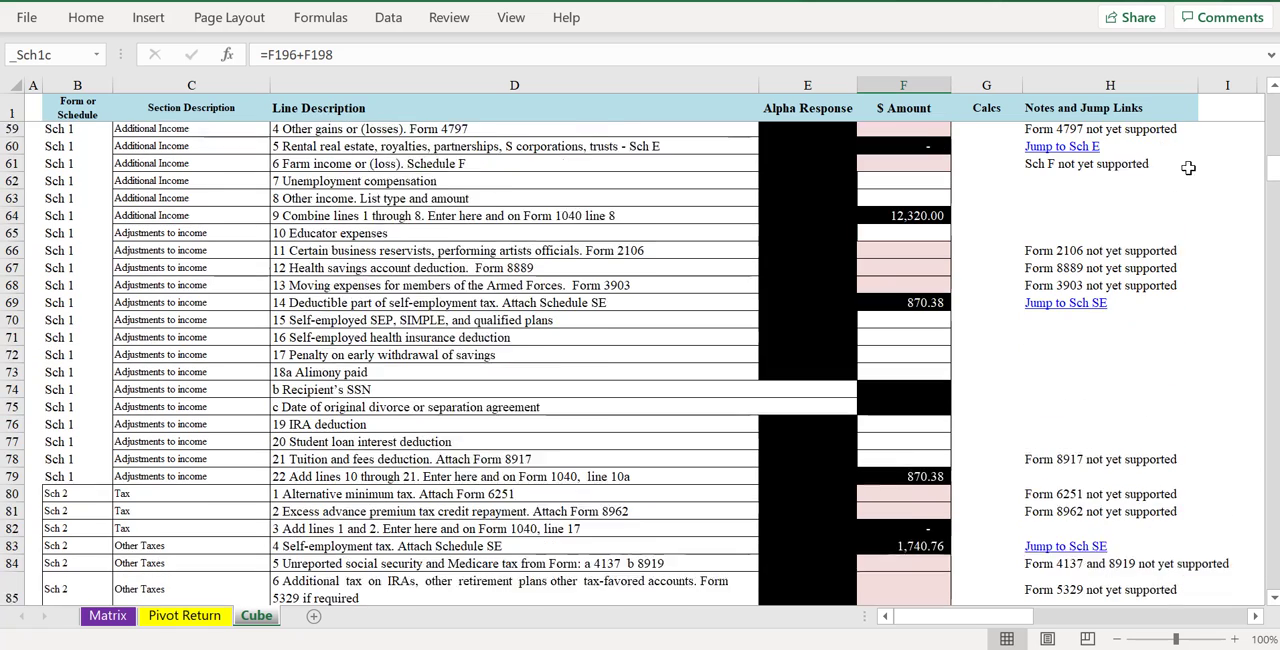
- Set Schedule 1 line 1 taxable refunds of state and local income taxes to 350
scroll(866, 239, "up", 2)
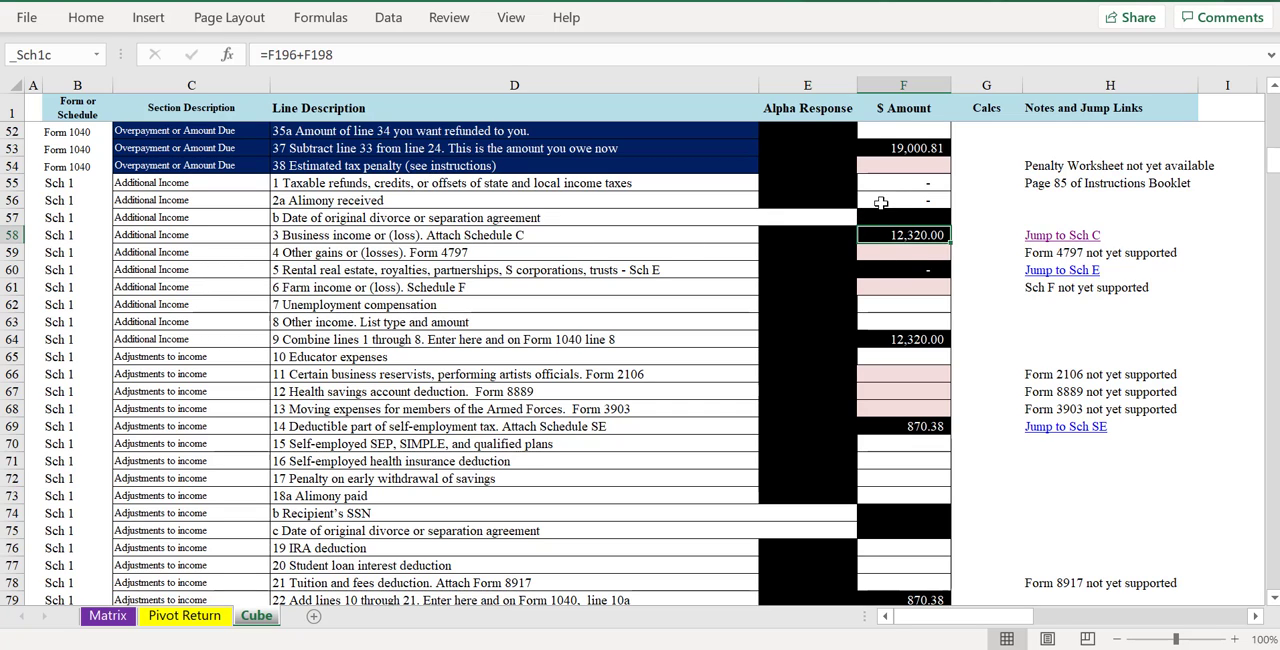
left_click(895, 189)
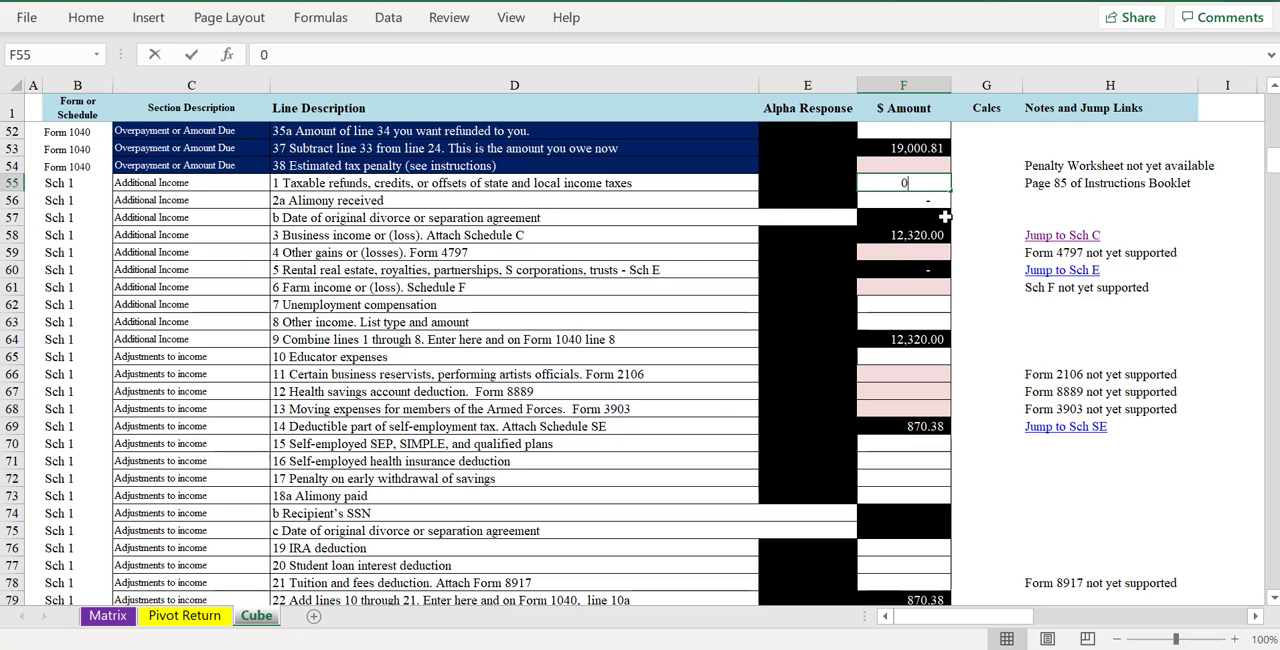
type("350")
key("Return")
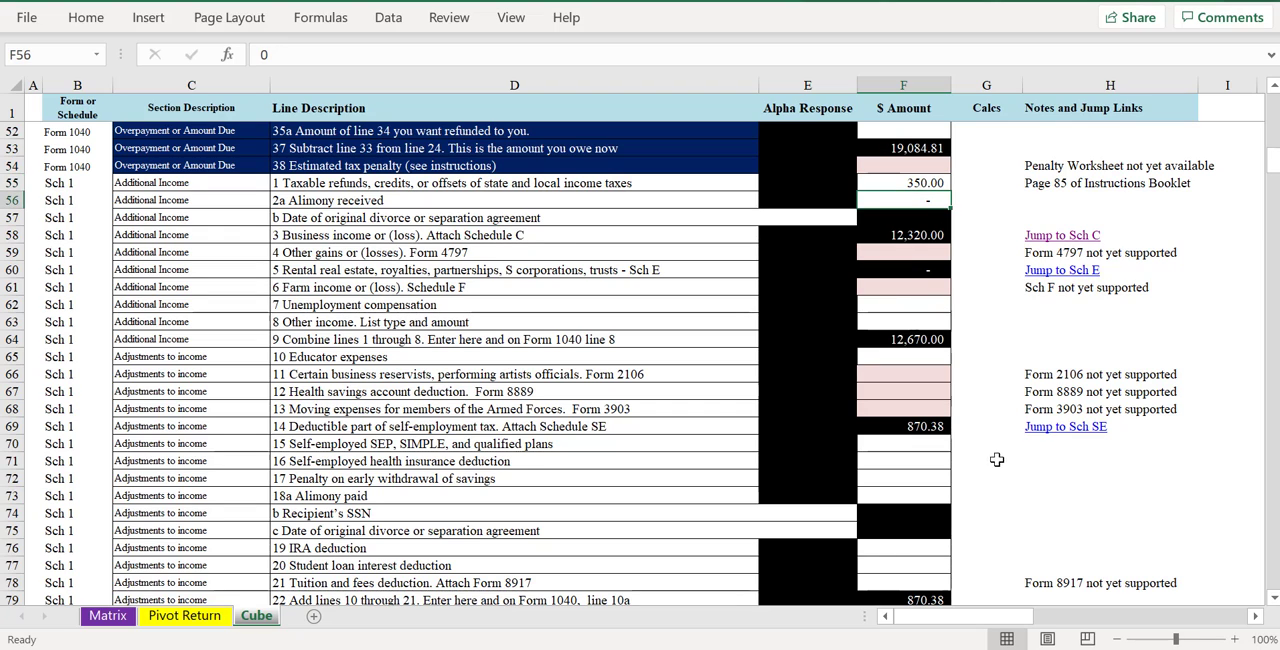
- Review how the Schedule 1 income carries into Form 1040's total income, adjustments, taxable income, tax and amount owed
scroll(895, 400, "up", 5)
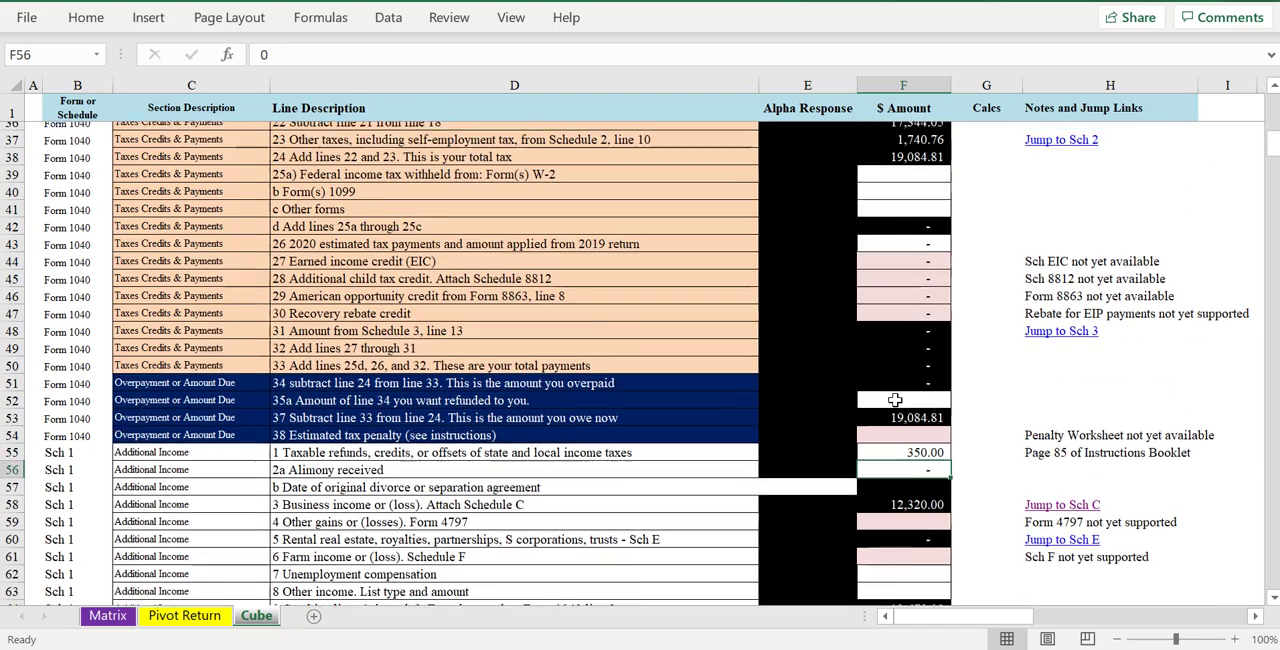
scroll(895, 400, "up", 3)
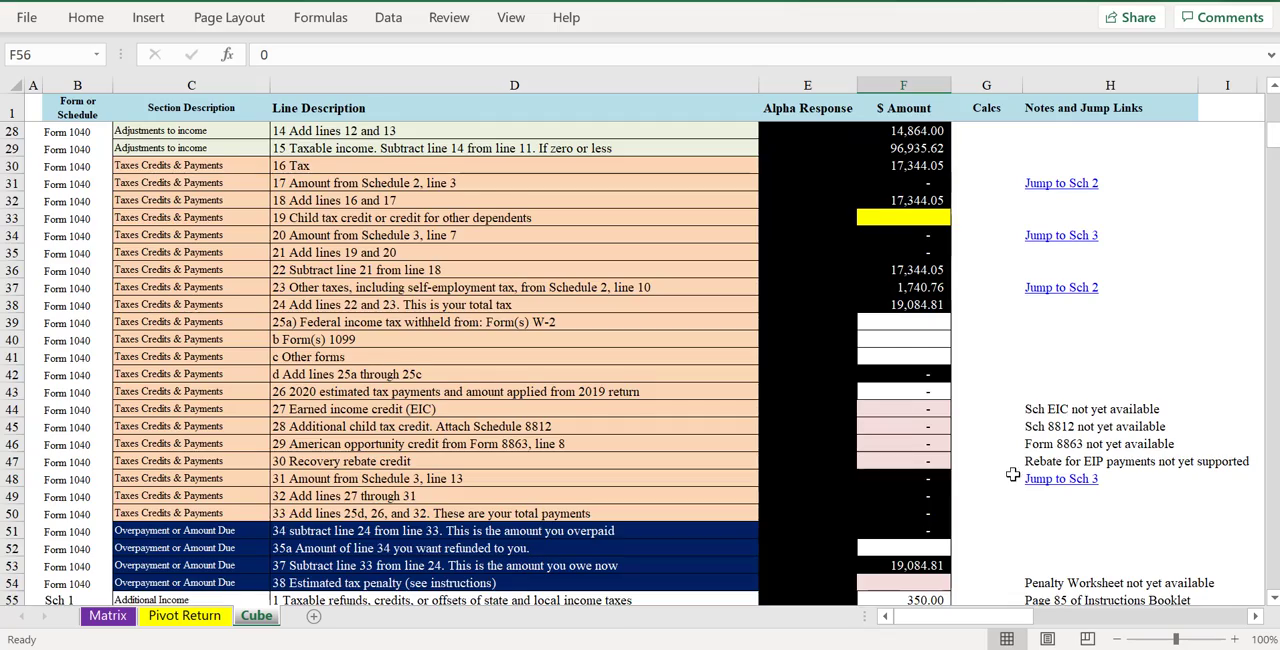
scroll(1012, 475, "up", 9)
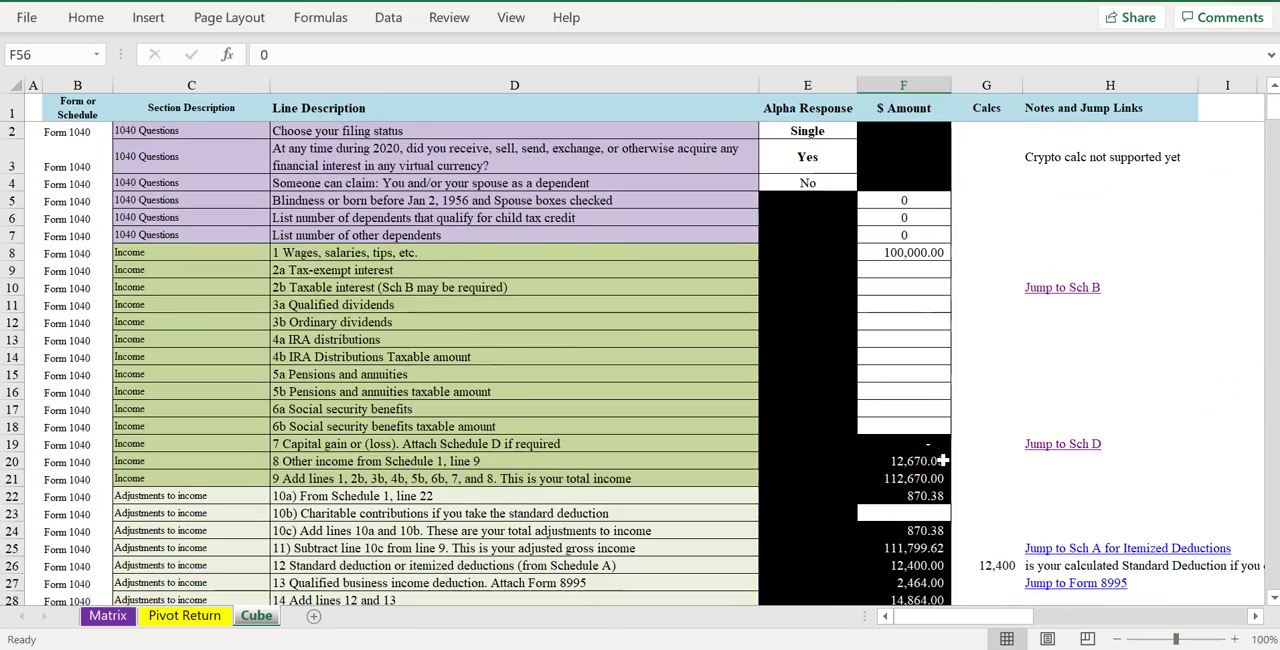
scroll(880, 390, "down", 5)
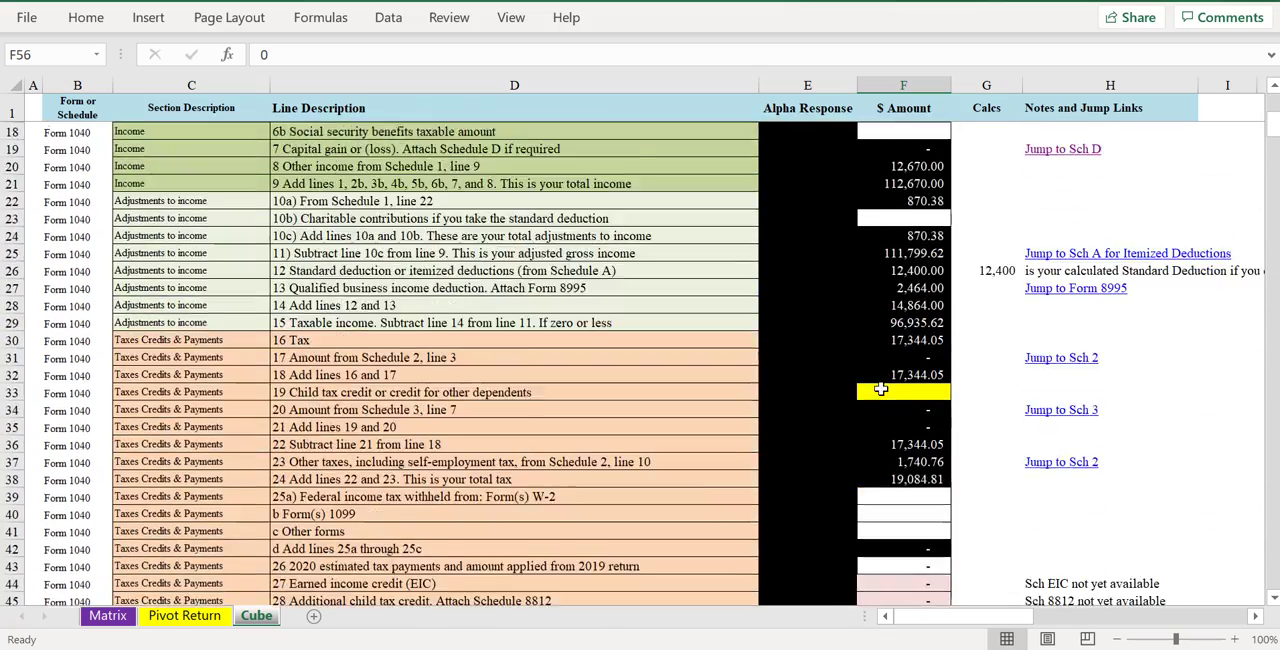
scroll(880, 390, "down", 6)
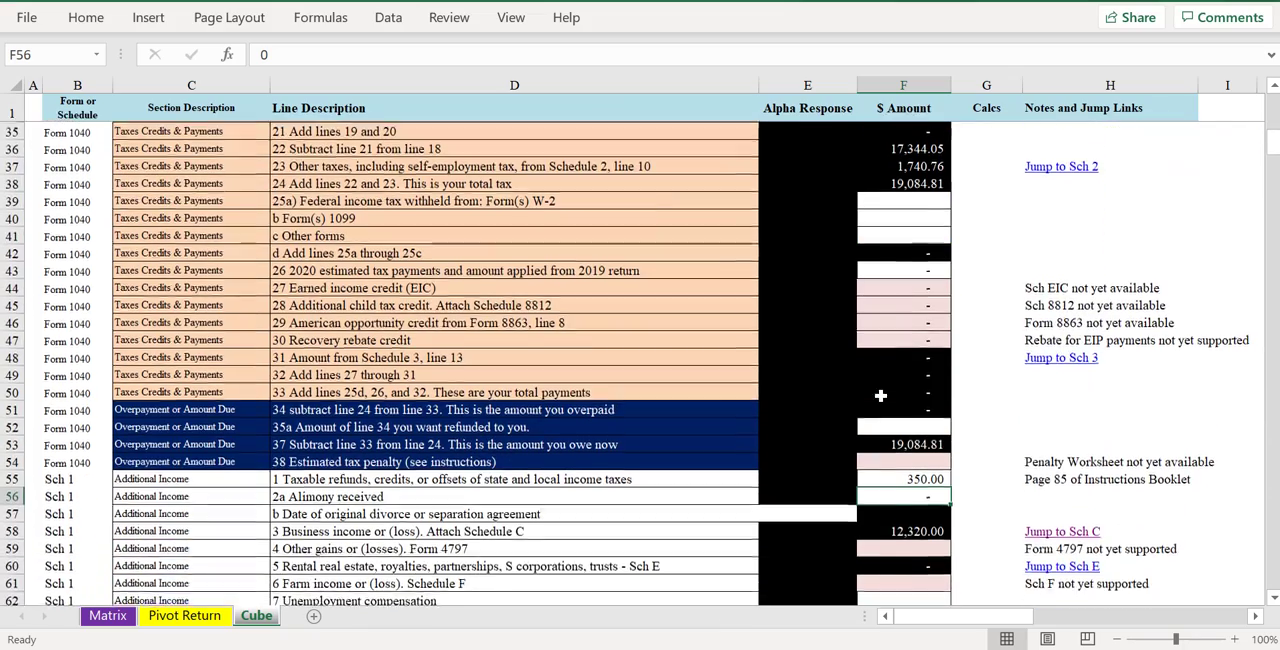
scroll(880, 396, "up", 2)
scroll(880, 396, "up", 2)
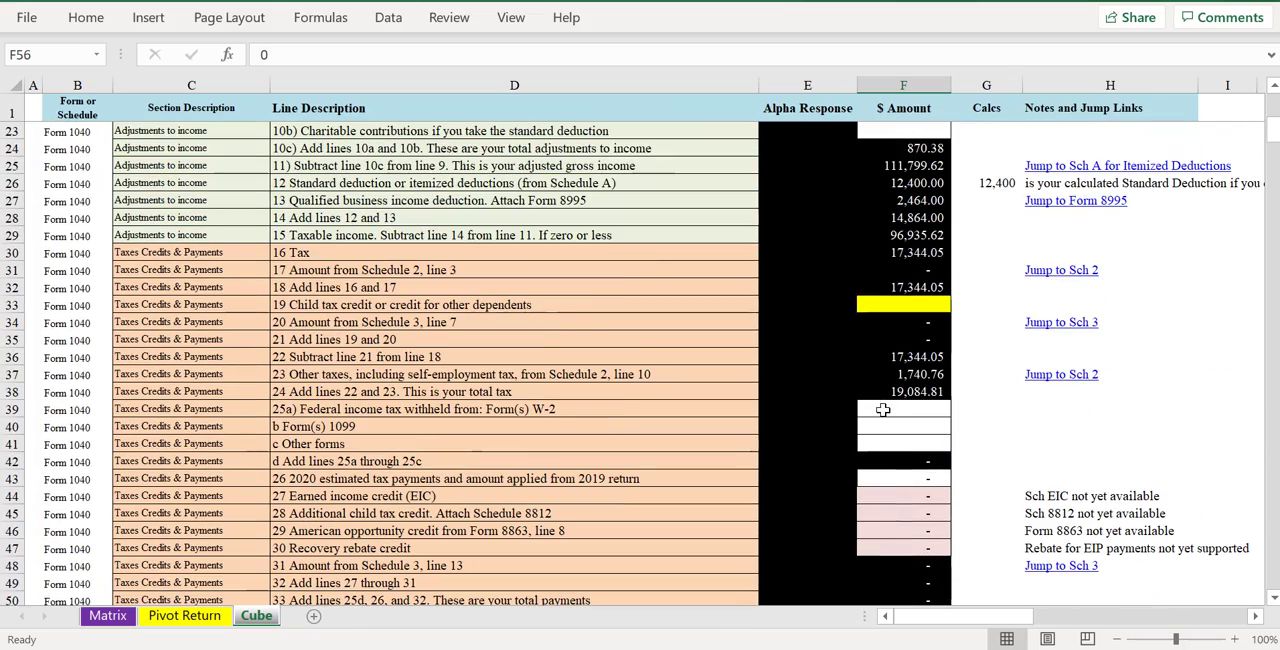
- Enter 4800 as W-2 federal income tax withheld on Form 1040 line 25a and check the amount owed
left_click(891, 410)
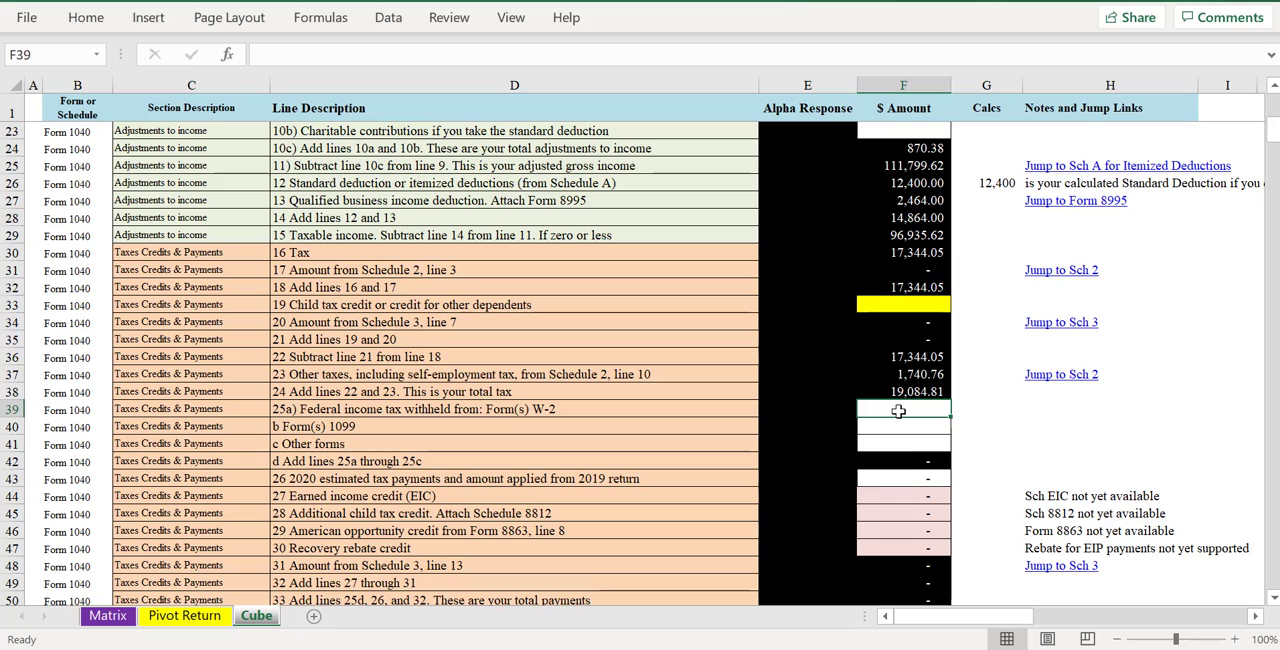
type("4800")
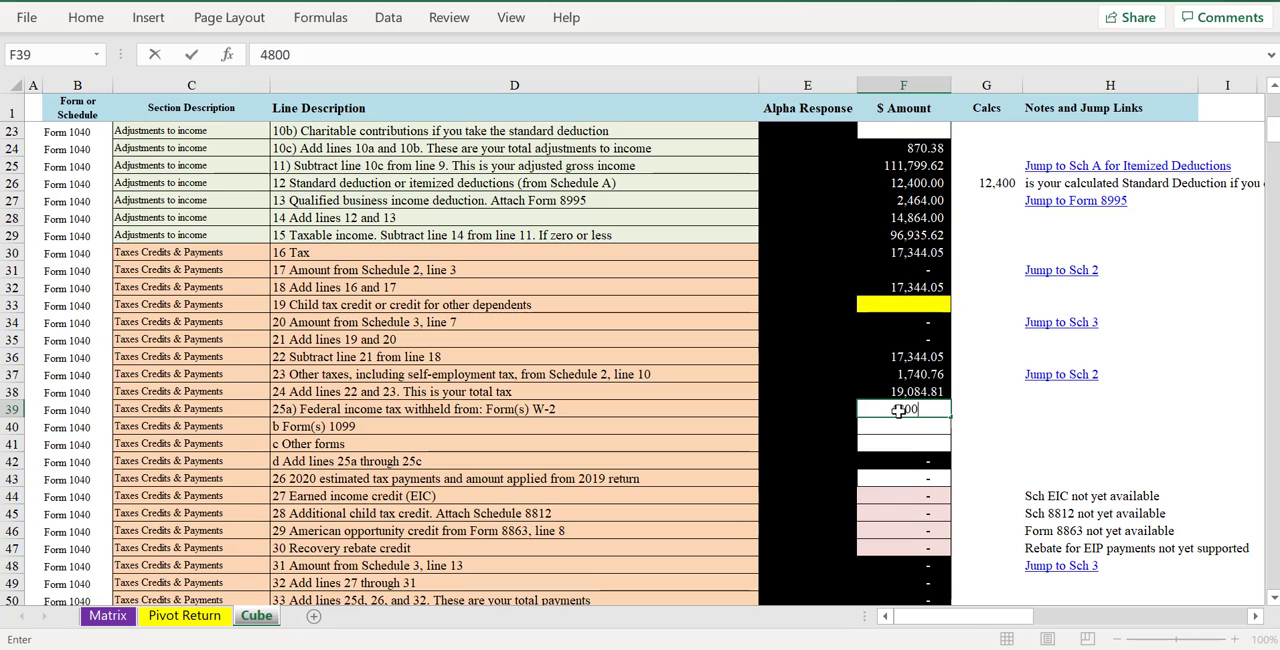
key("Return")
scroll(905, 430, "down", 5)
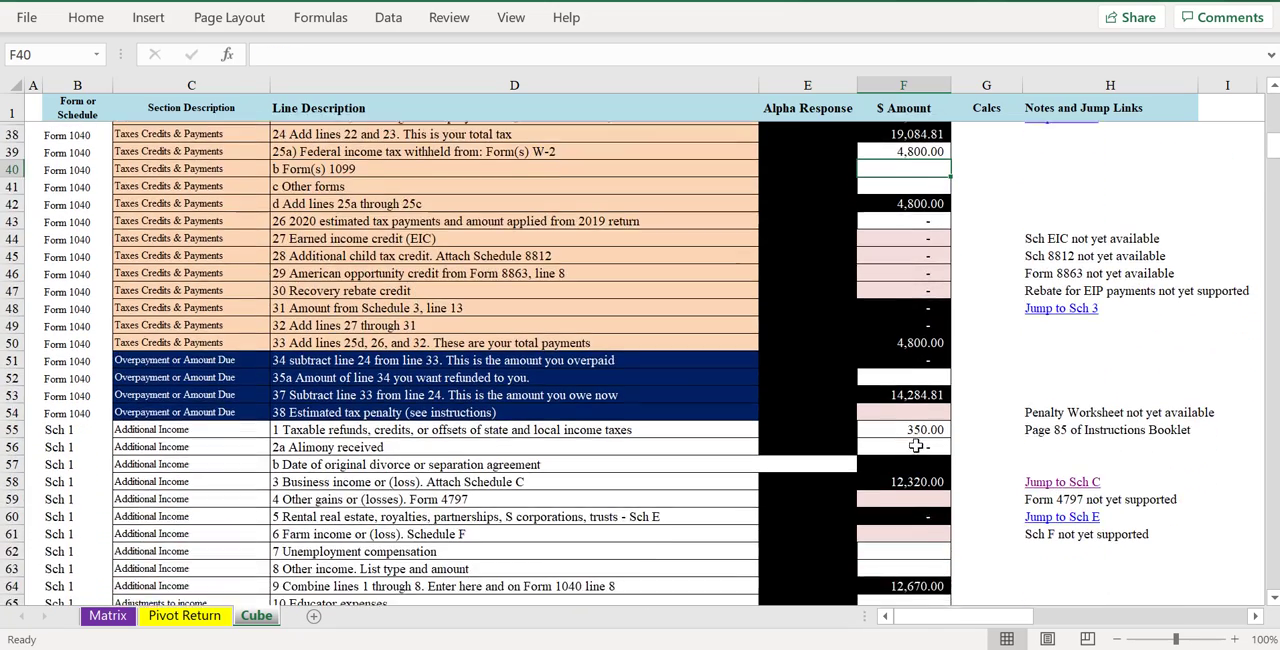
scroll(916, 446, "down", 1)
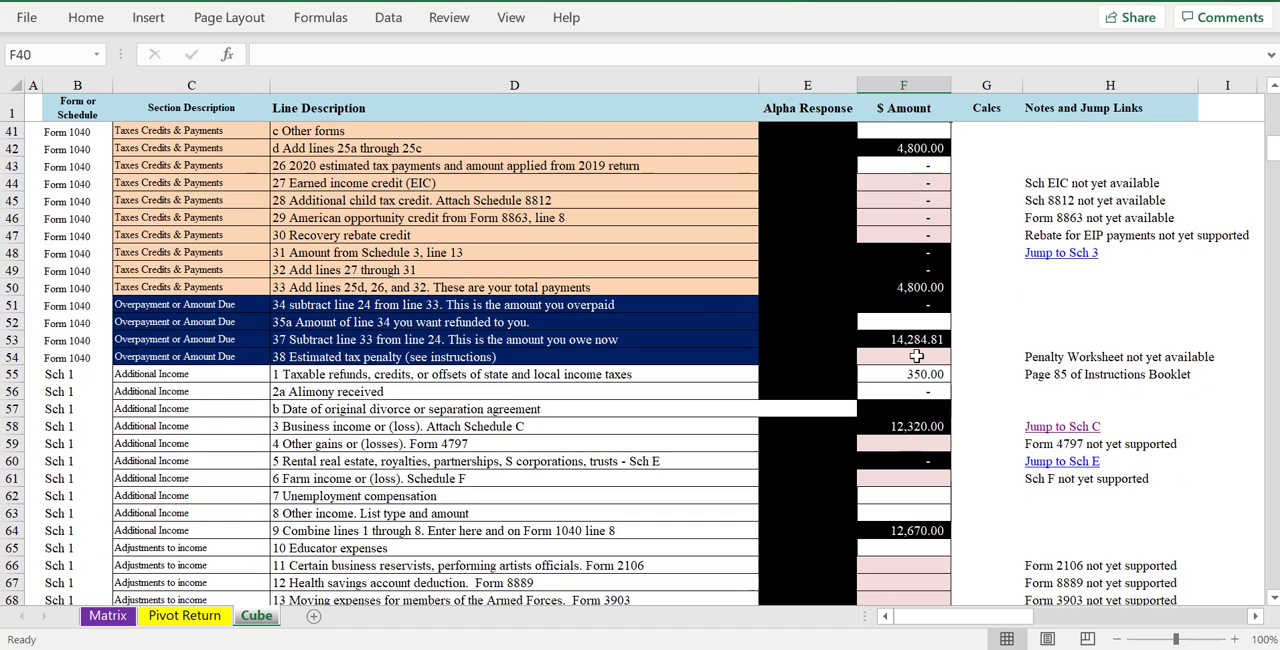
- Check the Form 1040 line 37 amount owed, and follow Schedule 1's Jump to Sch E link
left_click(912, 340)
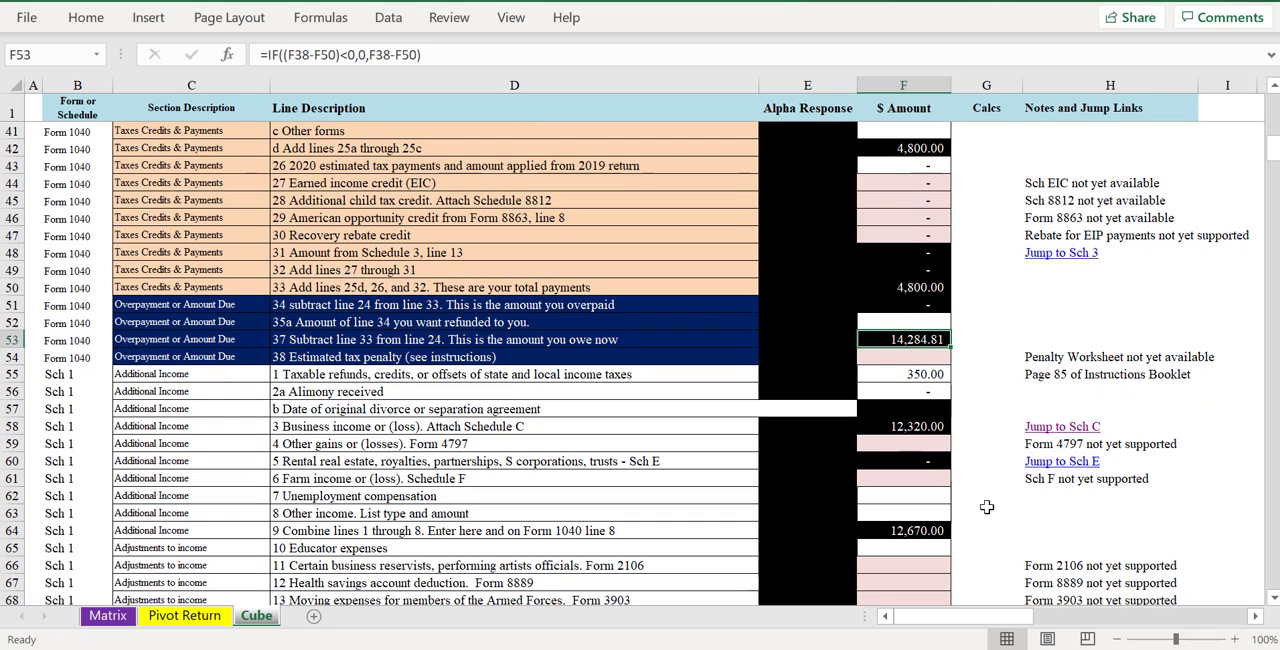
scroll(901, 390, "up", 1)
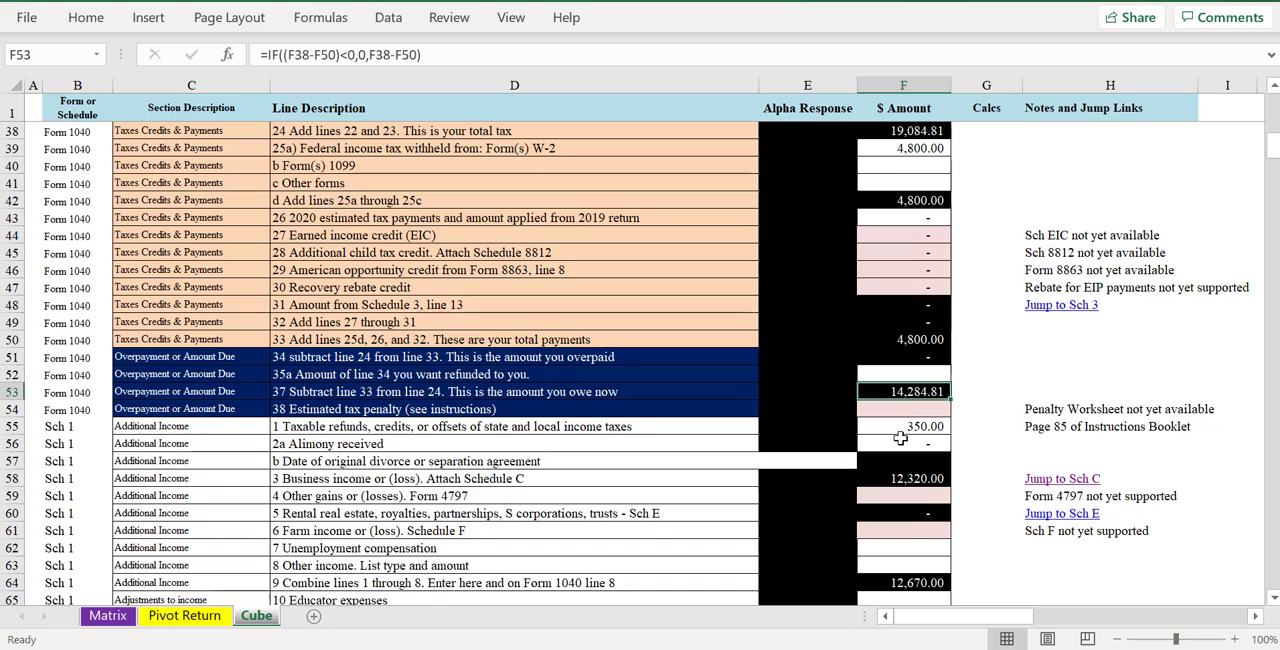
scroll(940, 440, "up", 1)
scroll(955, 478, "down", 1)
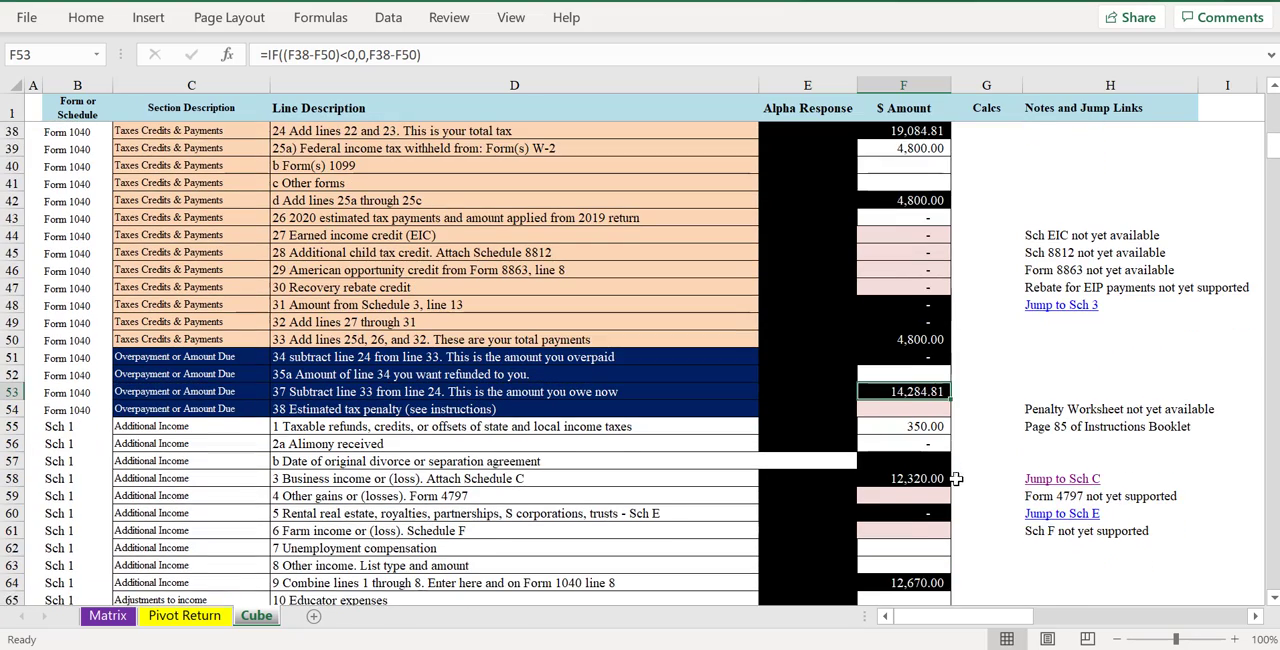
left_click(1062, 513)
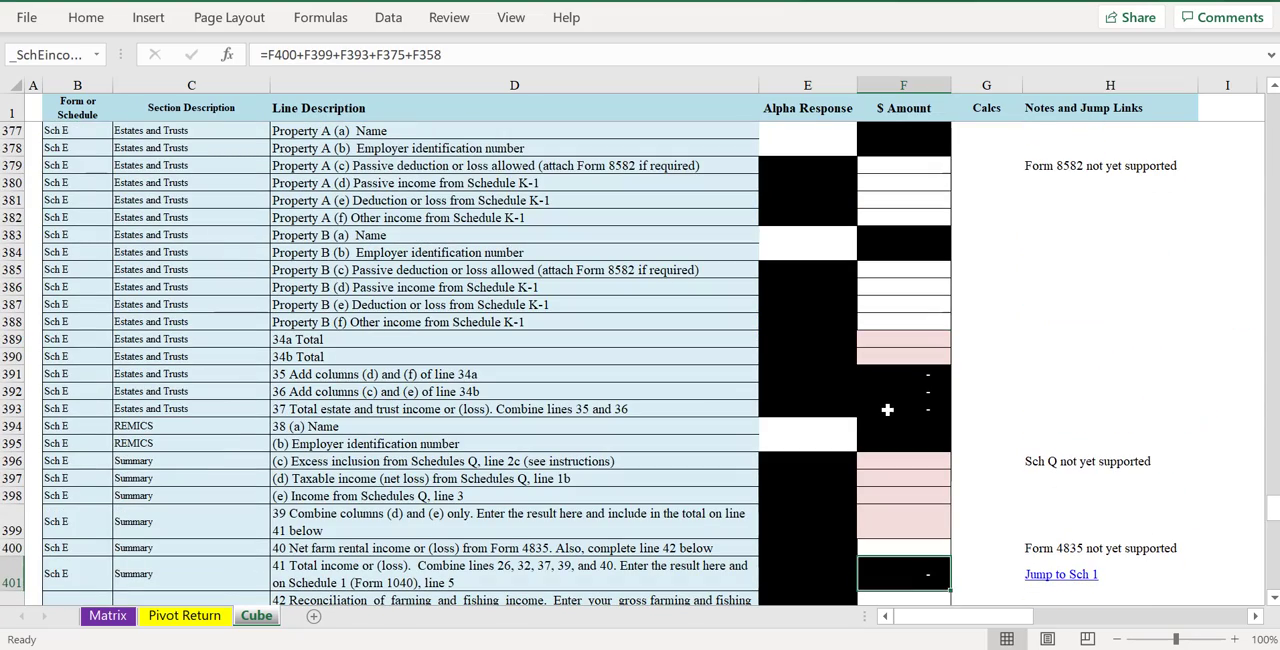
- Examine the Schedule SE calculation through line 12, the self-employment tax
scroll(887, 410, "down", 10)
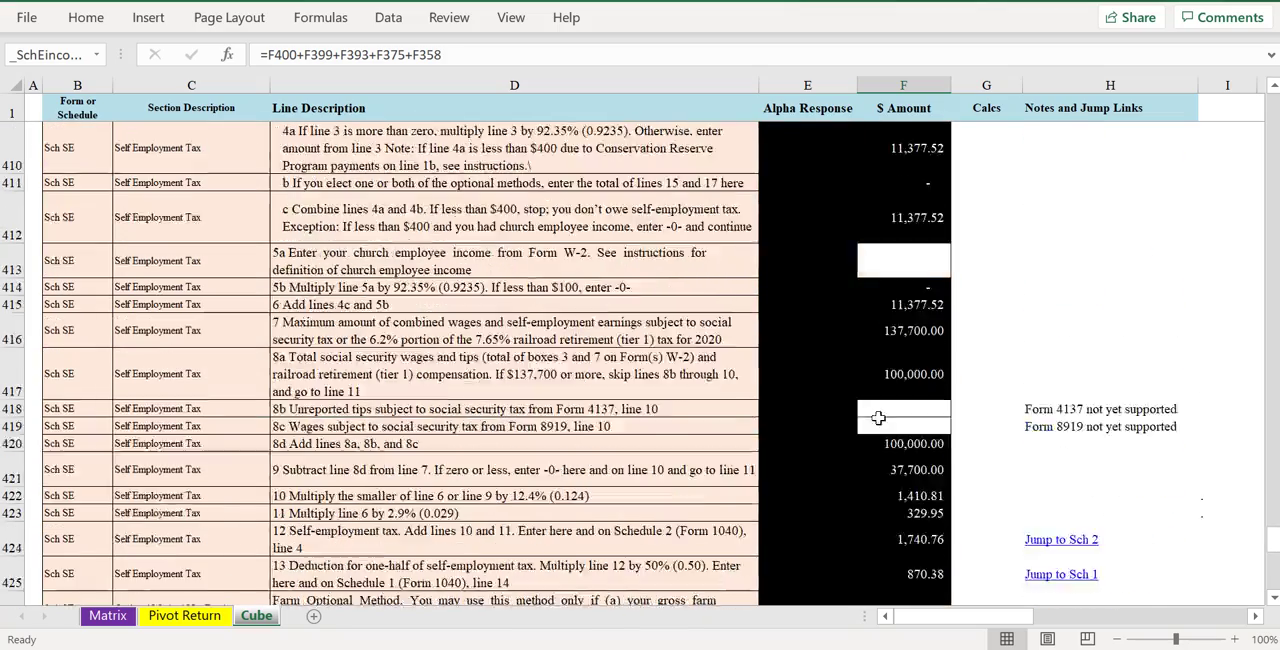
scroll(878, 418, "down", 1)
scroll(880, 373, "down", 3)
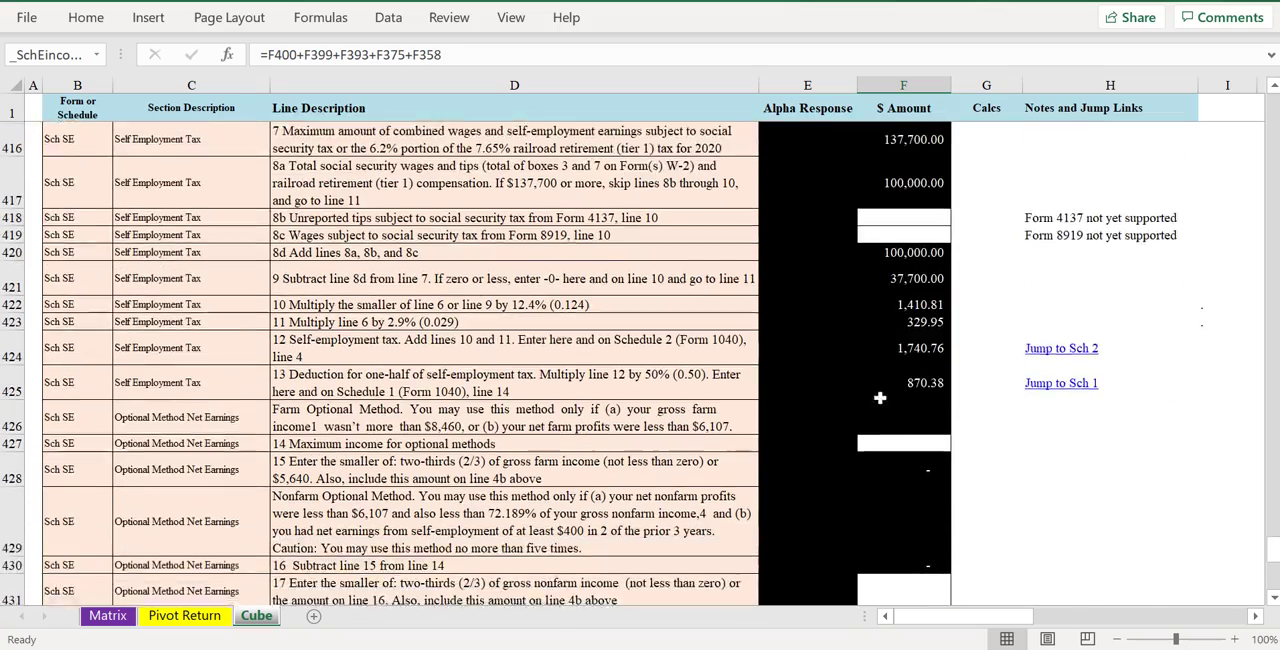
scroll(817, 368, "up", 2)
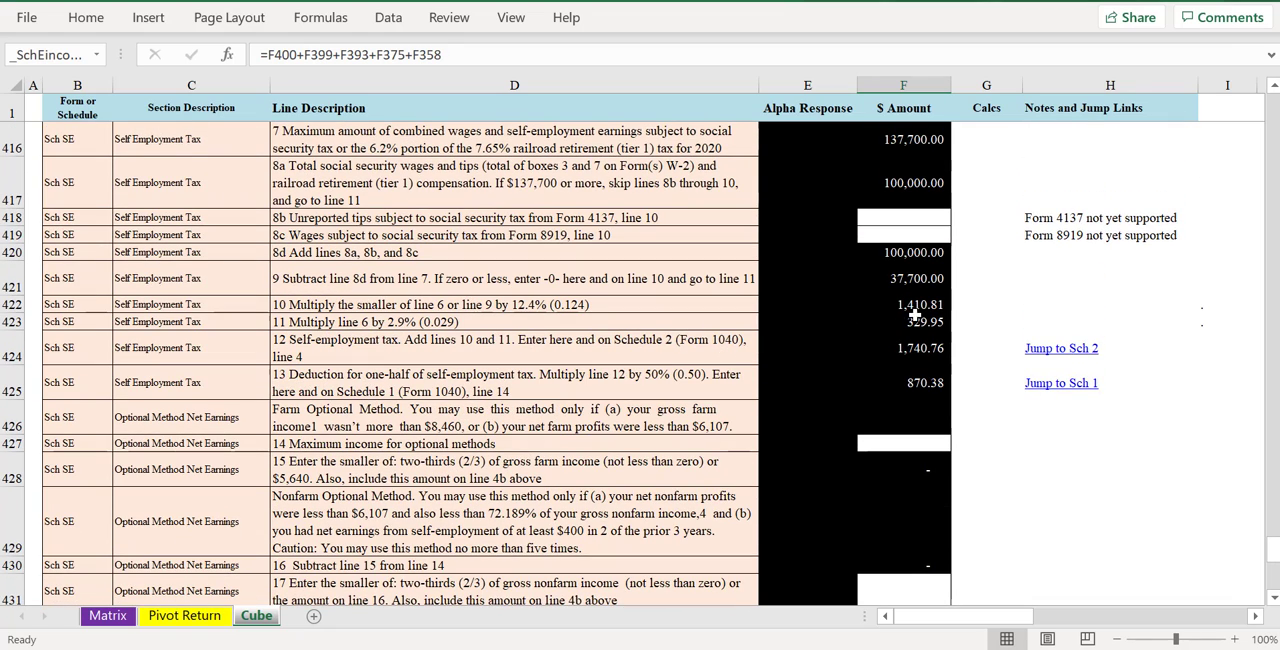
left_click(910, 342)
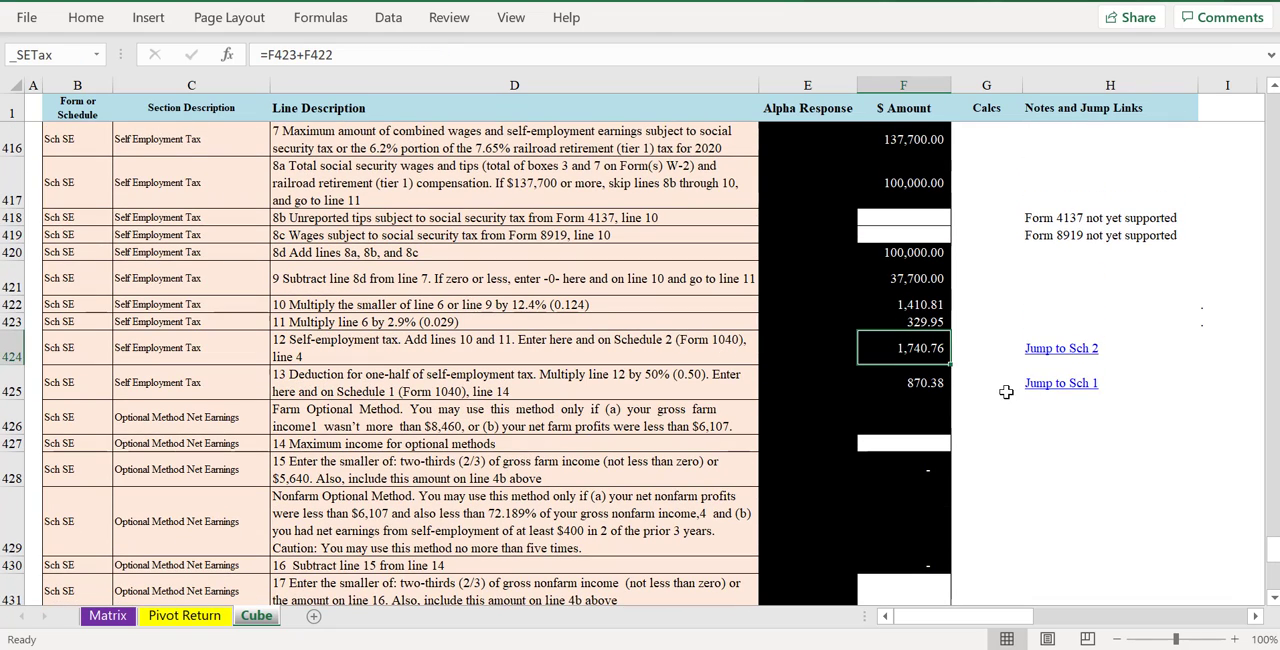
- Follow the line 12 Jump to Sch 2 link and review how self-employment tax carries through Schedule 2 into Form 1040
left_click(1054, 350)
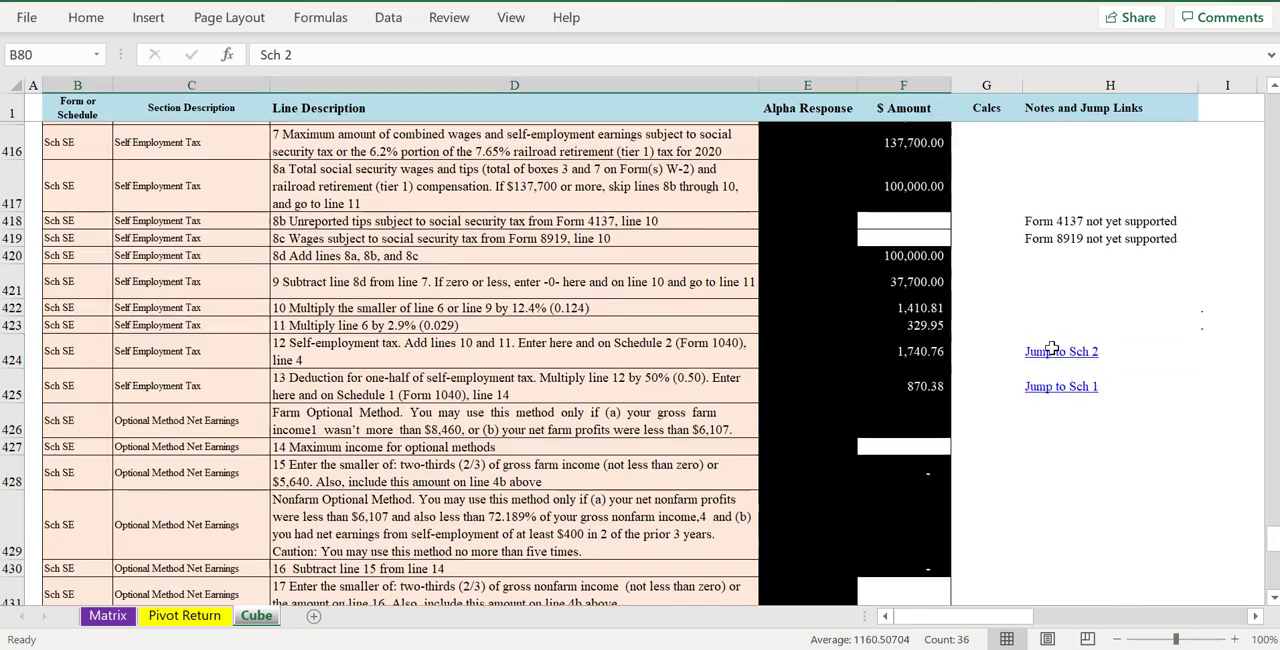
scroll(894, 423, "up", 3)
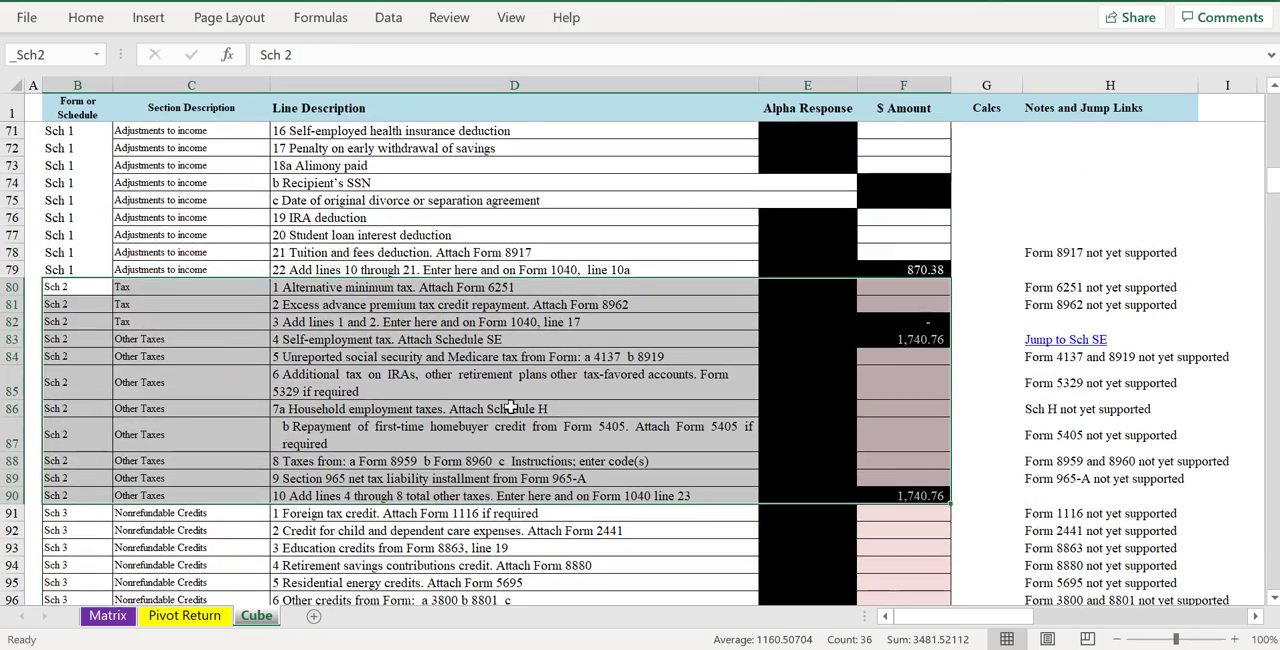
scroll(710, 382, "up", 15)
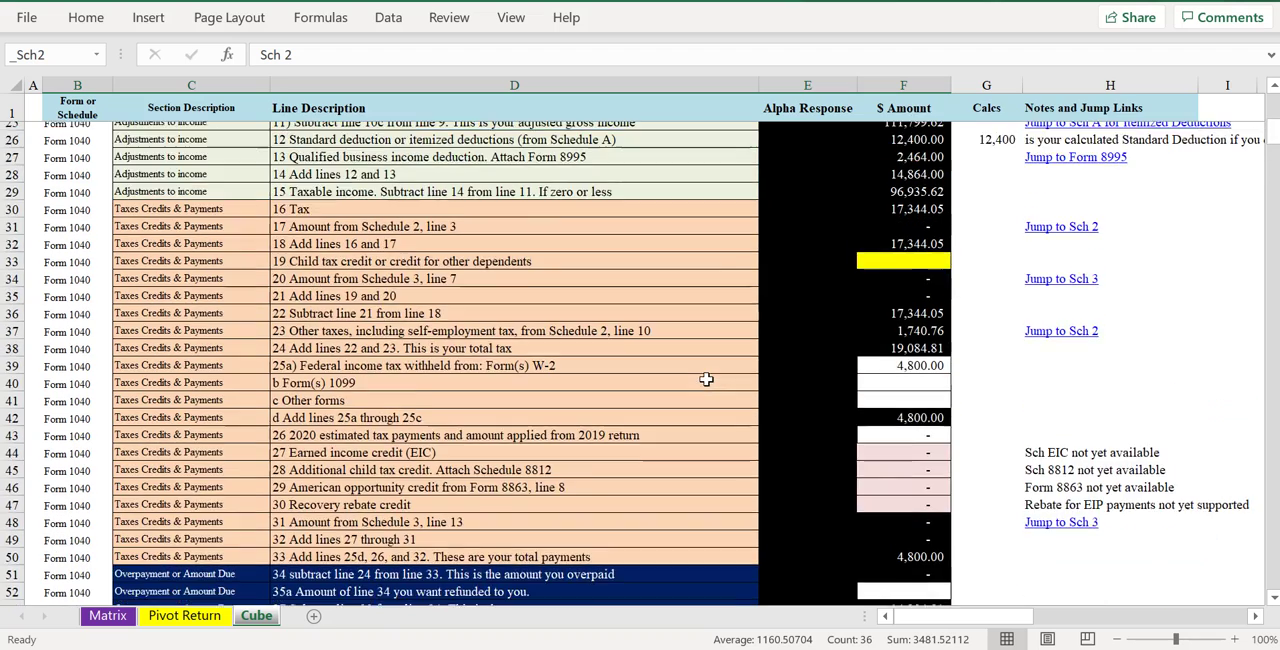
scroll(706, 379, "up", 8)
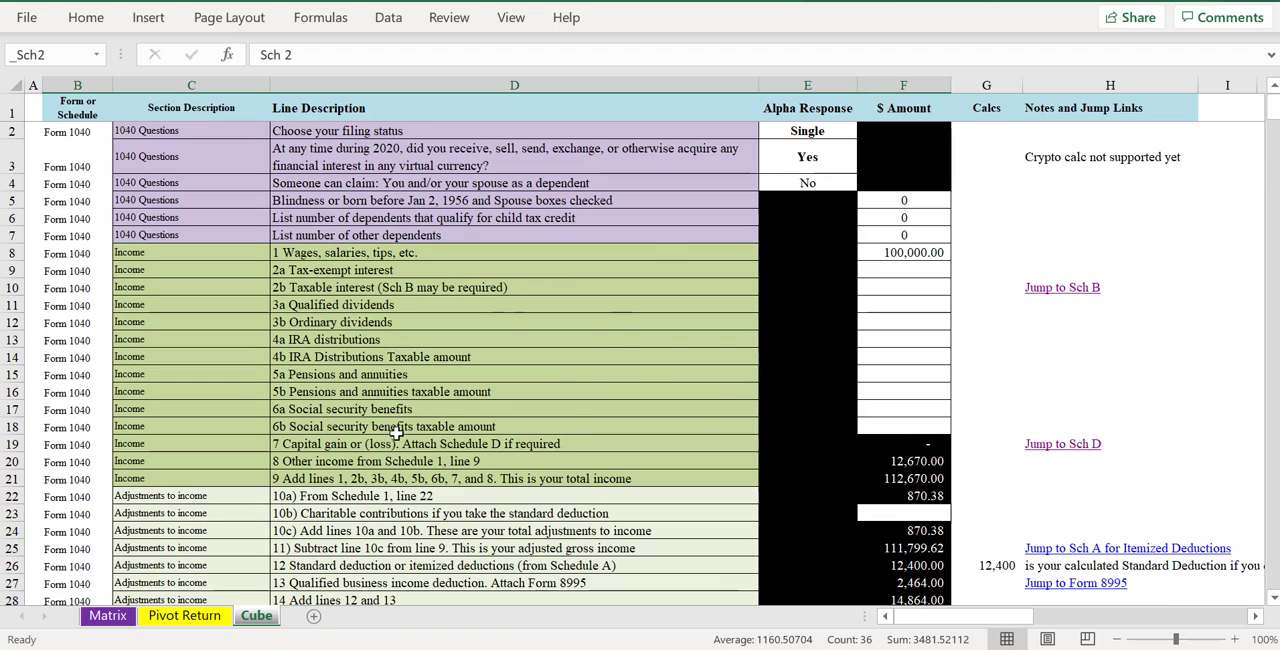
- Refresh the pivot table on the Pivot Return sheet with the Cube data
left_click(180, 616)
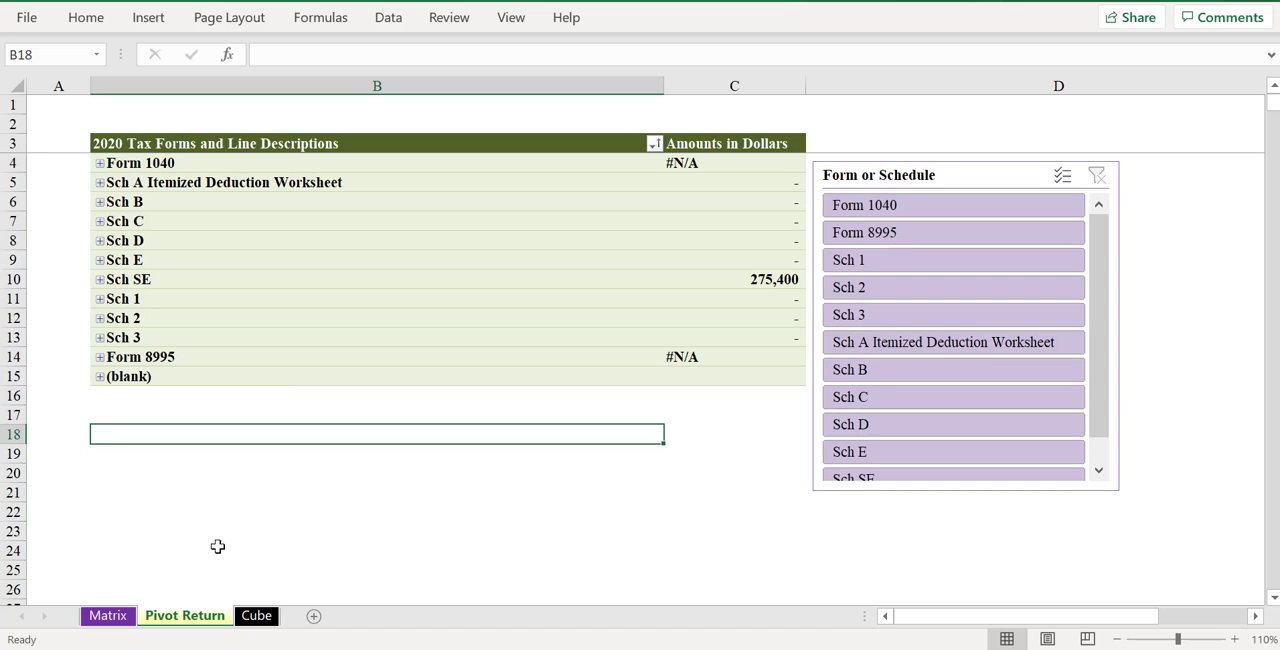
right_click(288, 267)
left_click(335, 292)
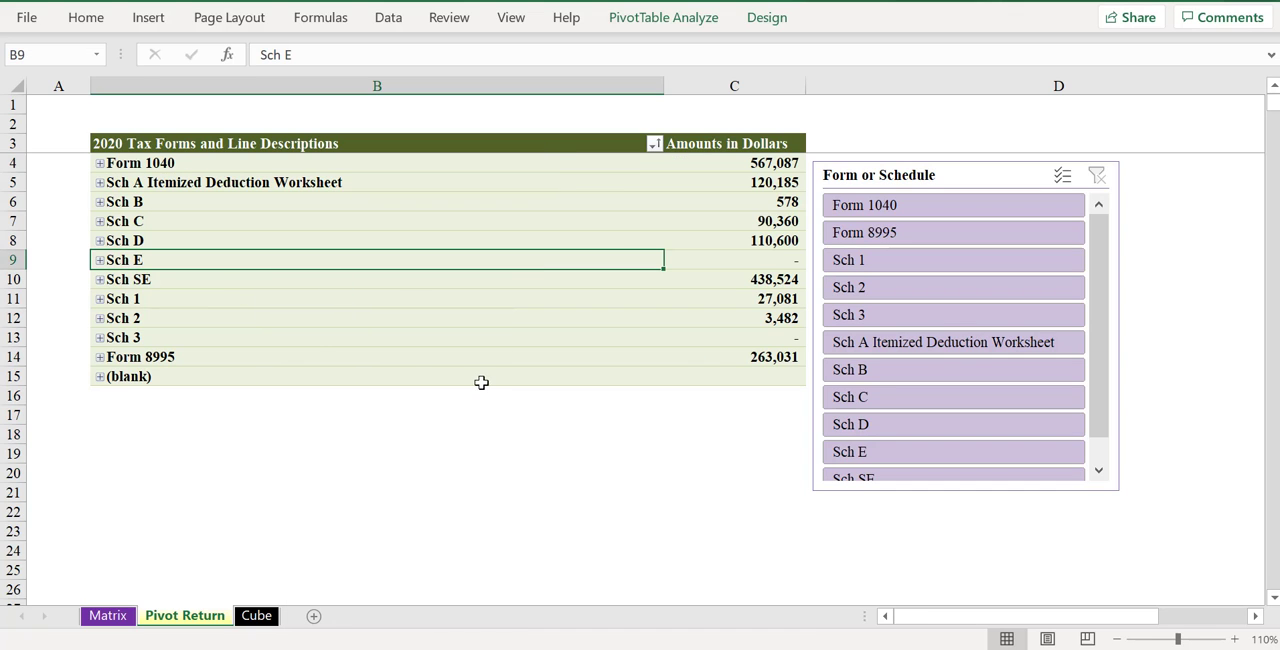
- Expand Form 1040 and its Income section in the pivot table and review the income lines
left_click(99, 164)
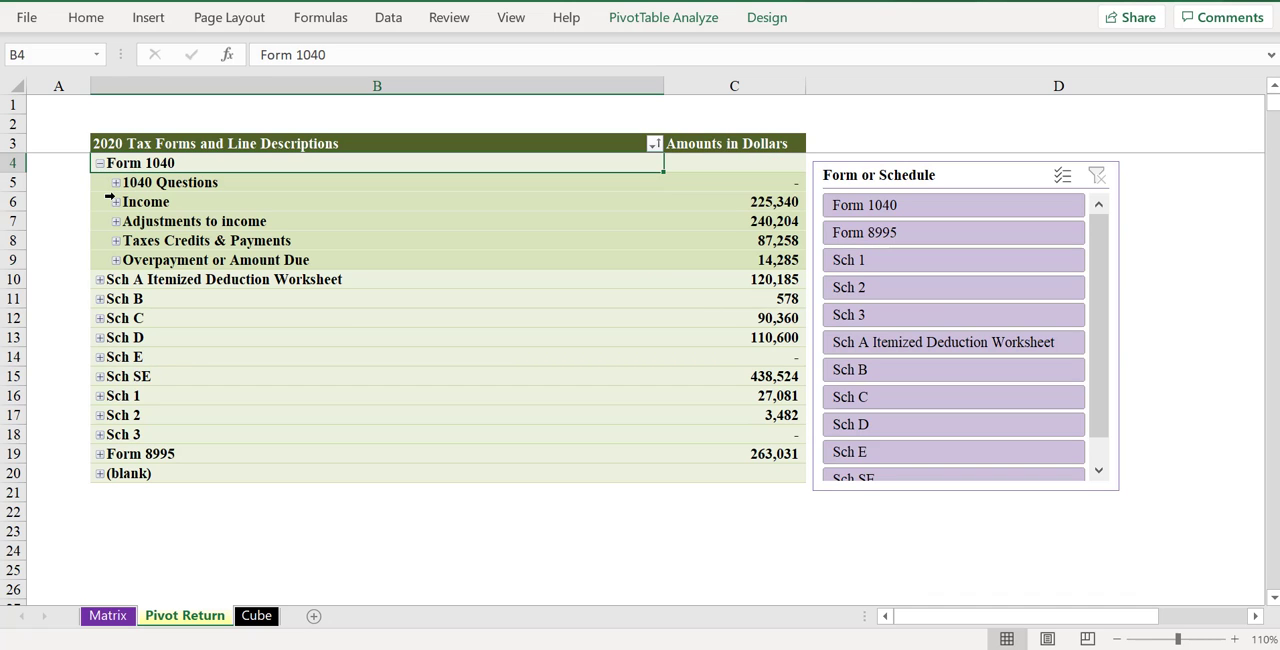
left_click(116, 202)
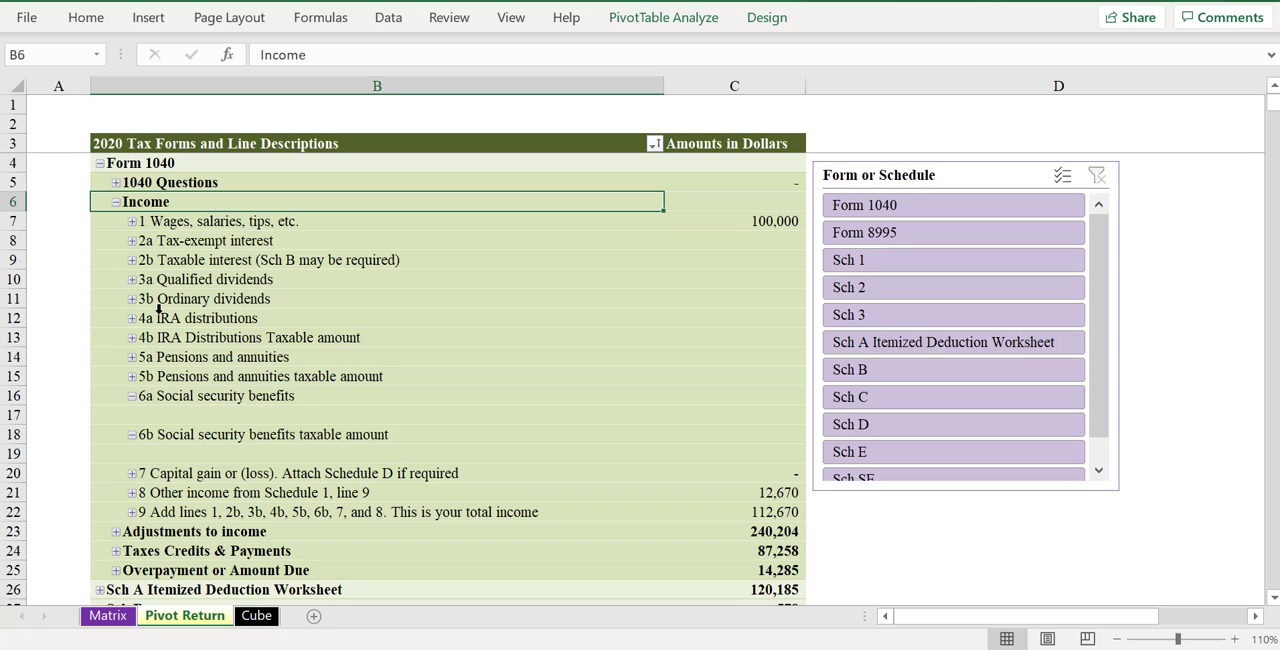
scroll(202, 402, "down", 1)
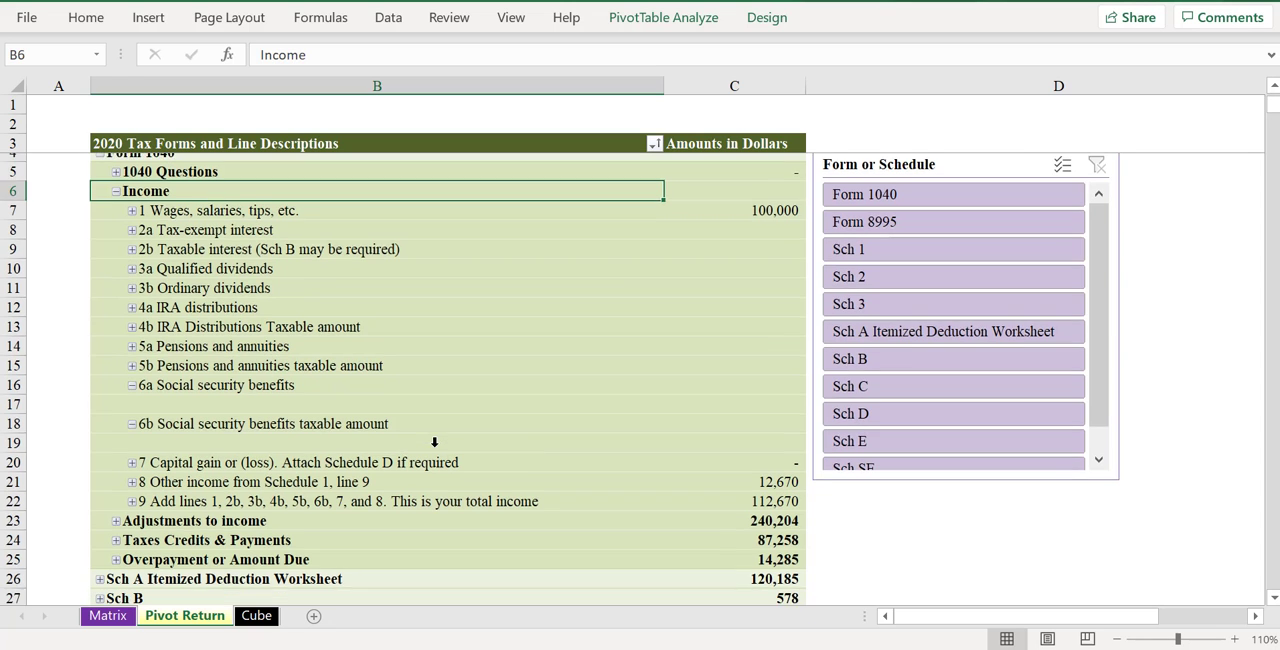
scroll(85, 166, "up", 1)
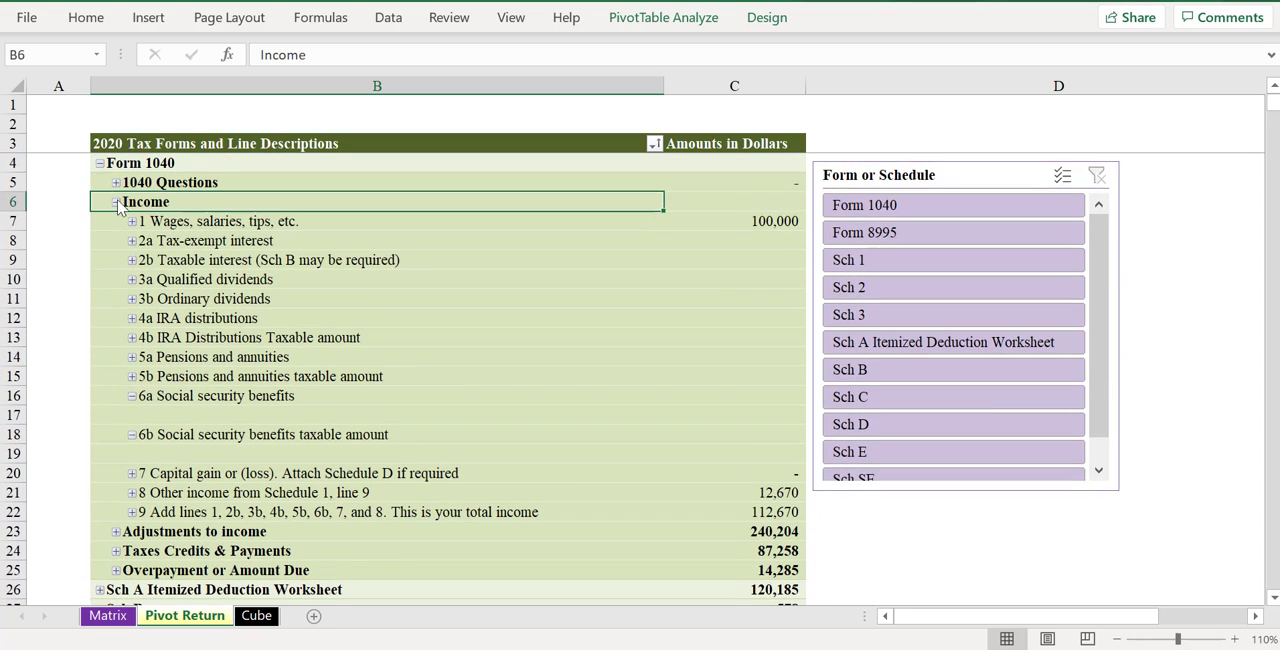
- Collapse the Income section, expand Overpayment or Amount Due, and check the line 37 amount owed
left_click(116, 202)
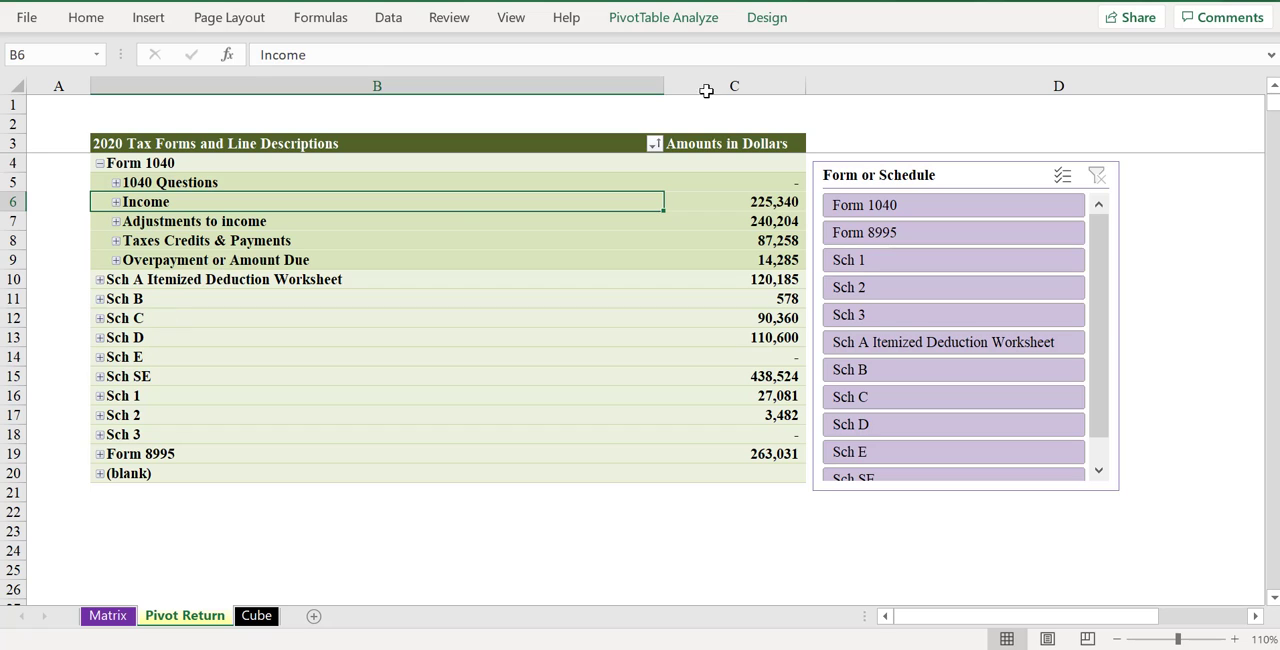
left_click(116, 261)
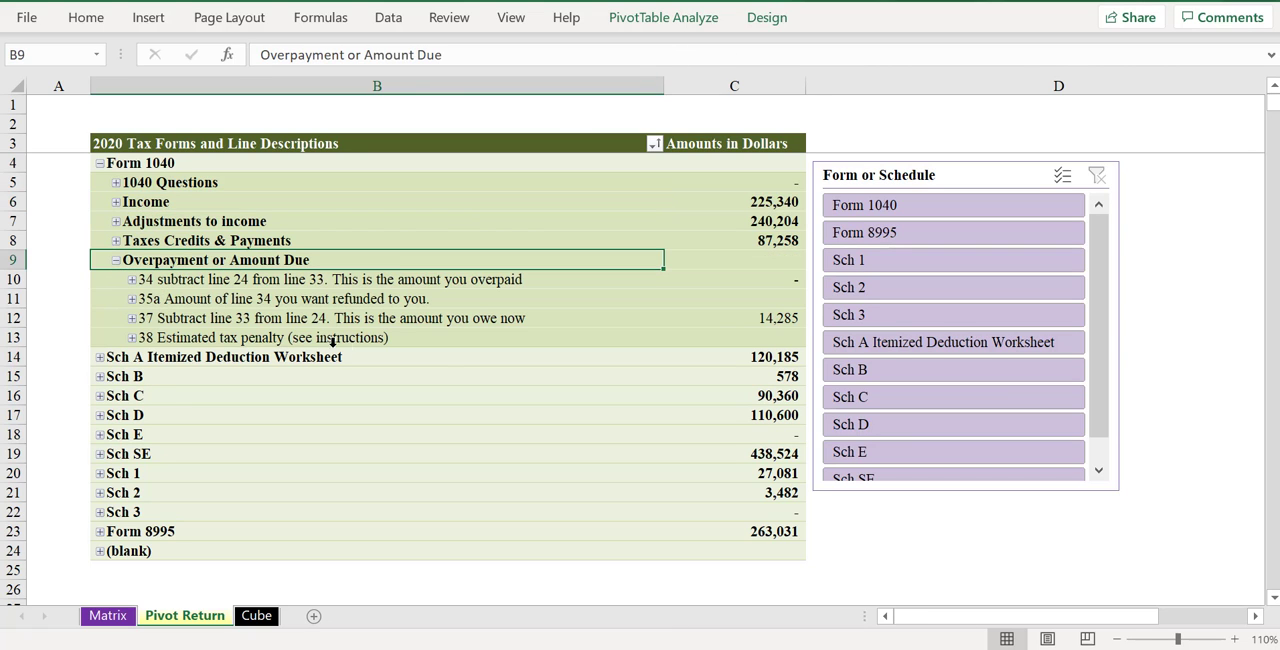
left_click(782, 318)
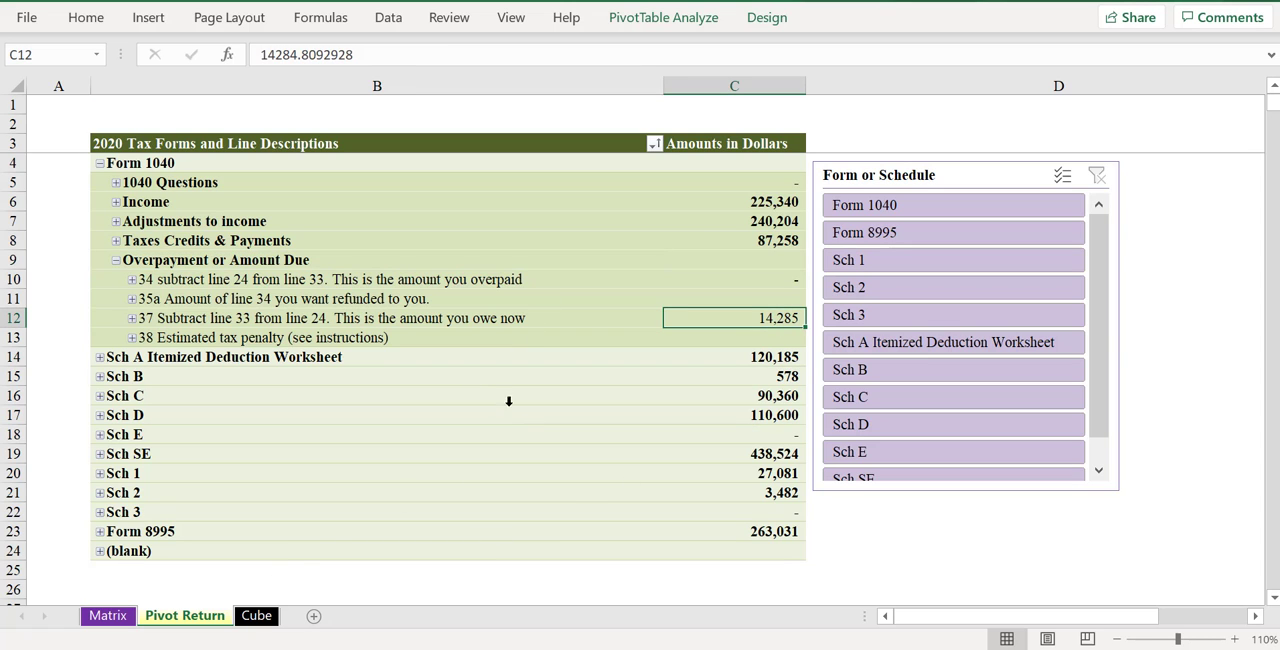
- Set the W-2 federal income tax withheld on Form 1040 line 25a of the Cube sheet to 35000
left_click(256, 615)
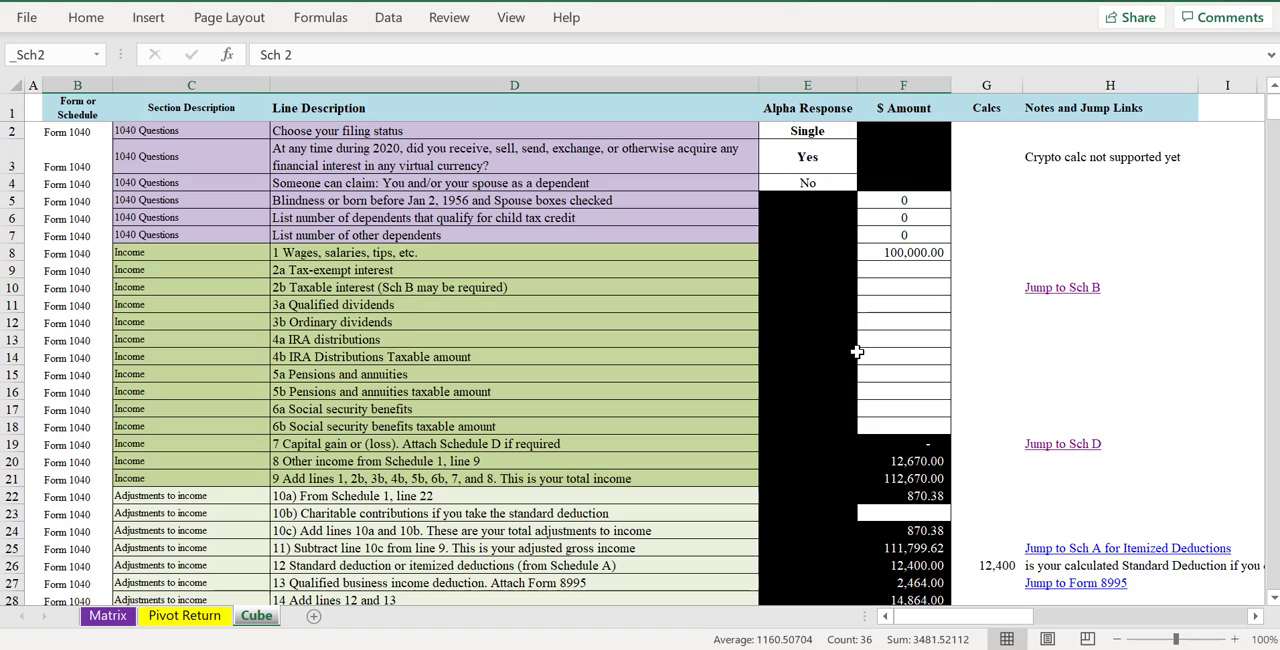
scroll(862, 336, "down", 6)
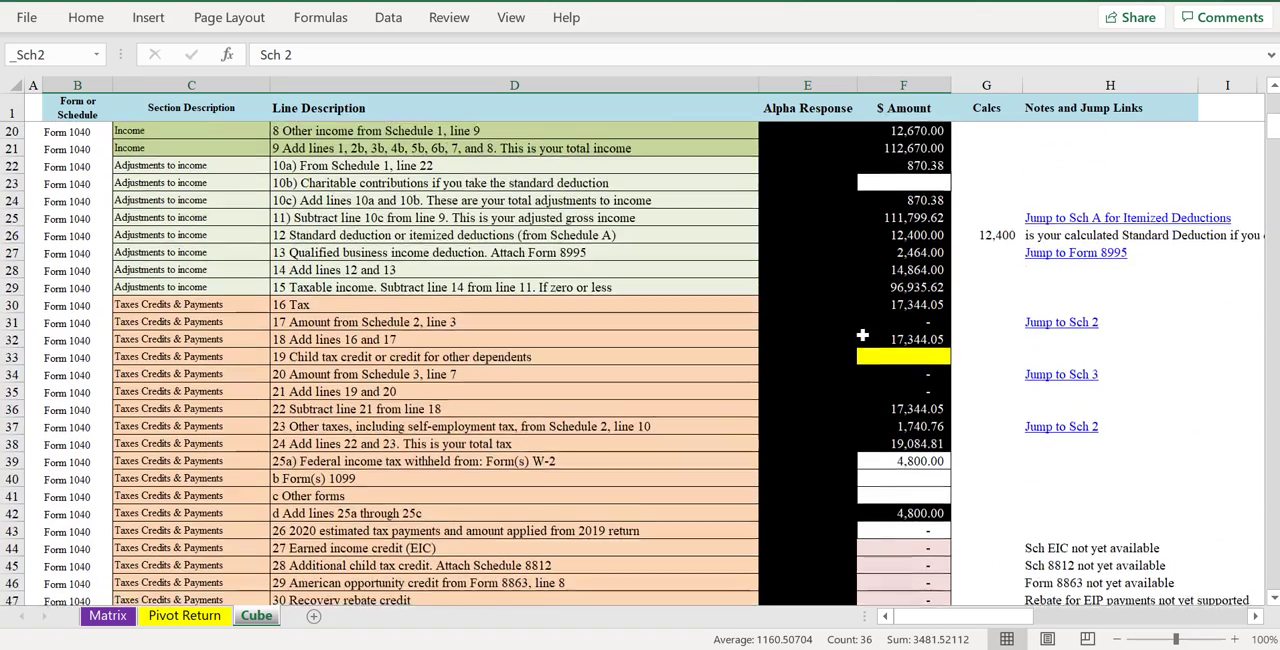
scroll(862, 336, "down", 2)
left_click(888, 356)
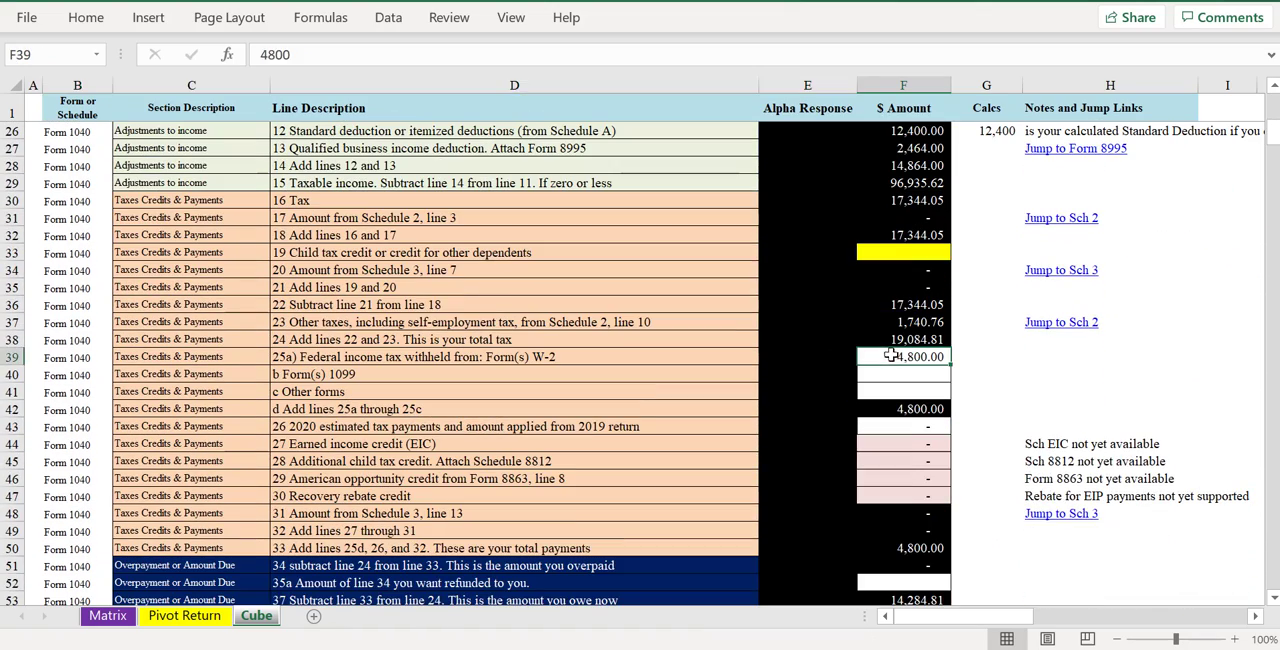
type("35,000")
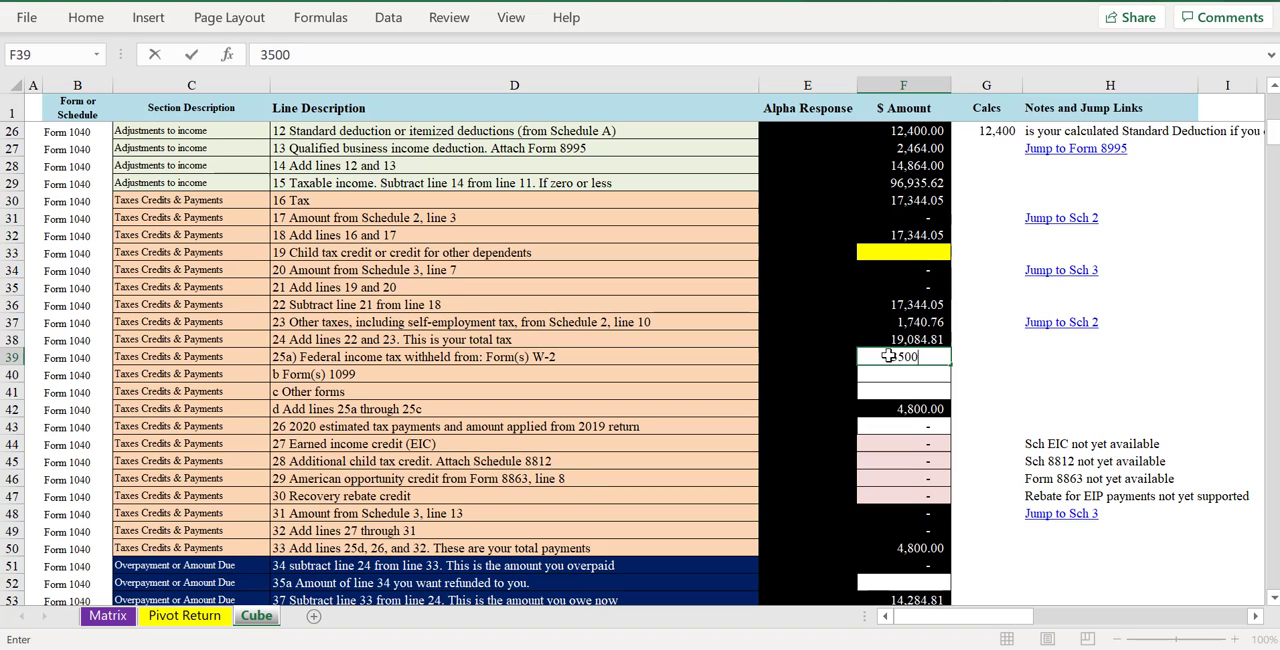
key("Return")
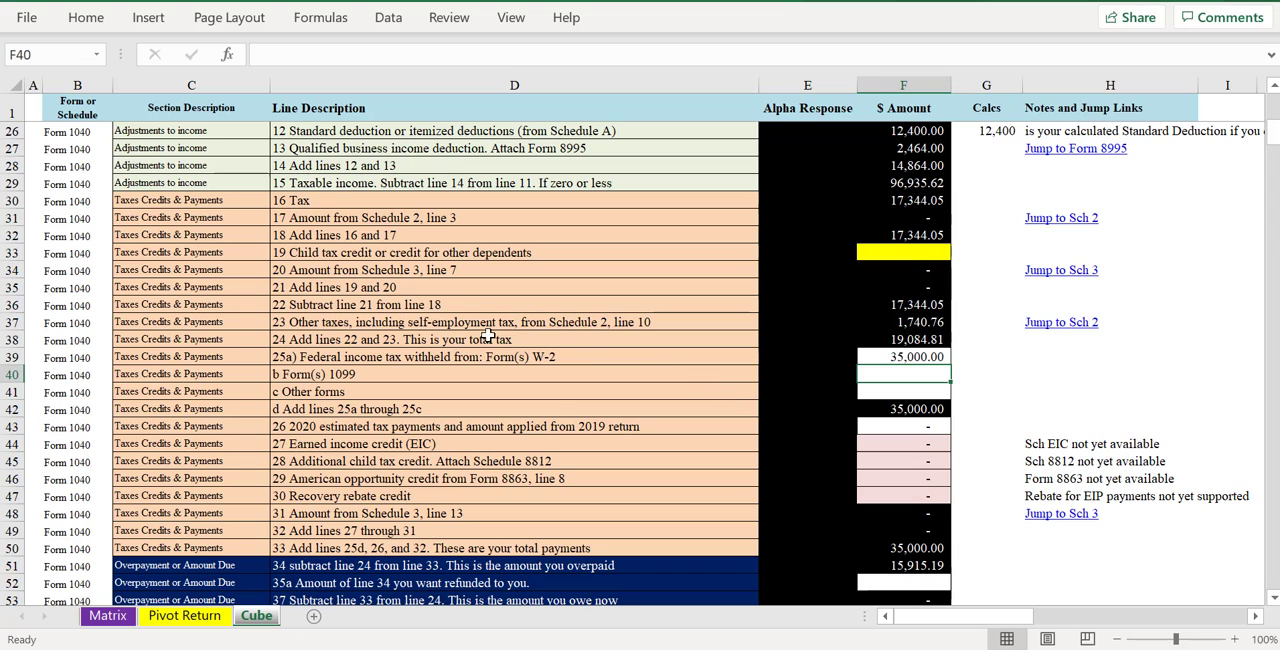
left_click(907, 360)
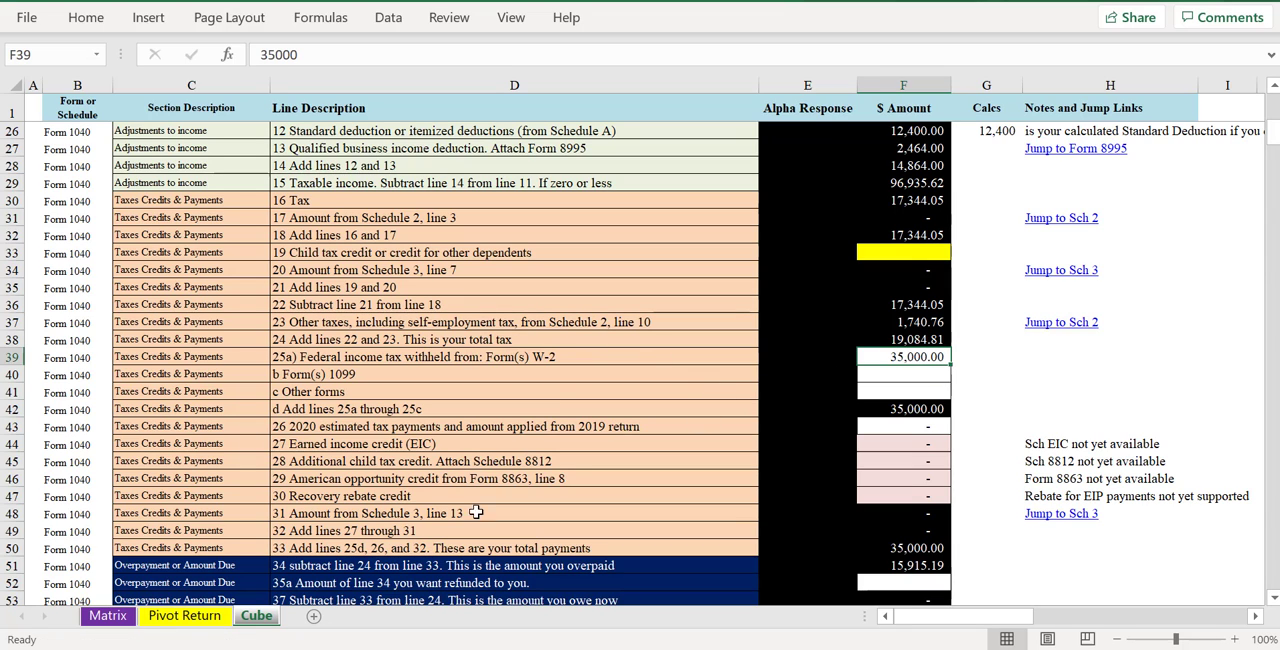
- Refresh the Pivot Return pivot table again and check the line 34 amount overpaid
left_click(175, 617)
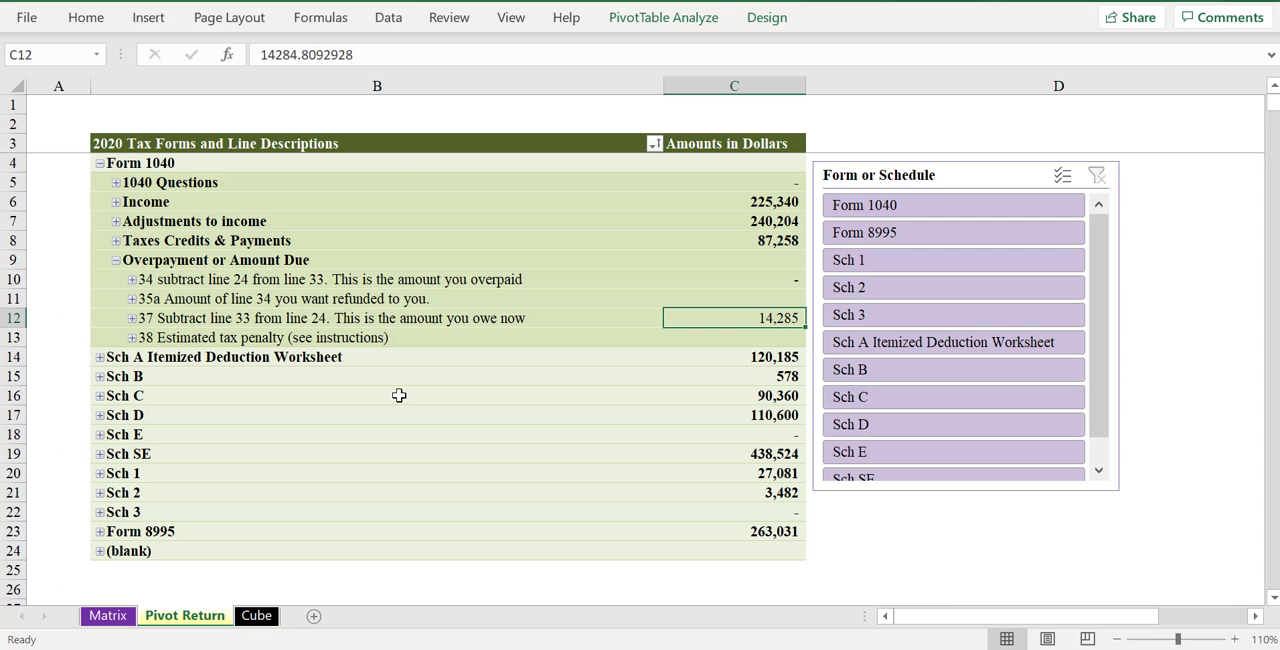
left_click(497, 298)
right_click(497, 298)
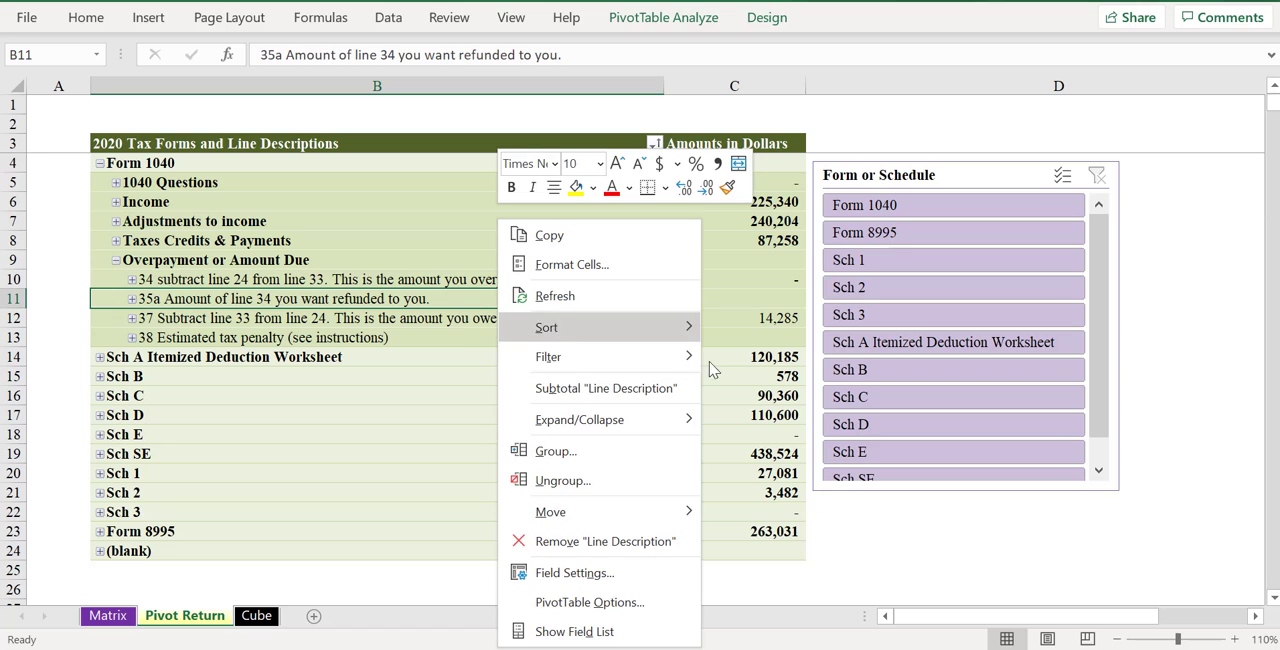
left_click(540, 296)
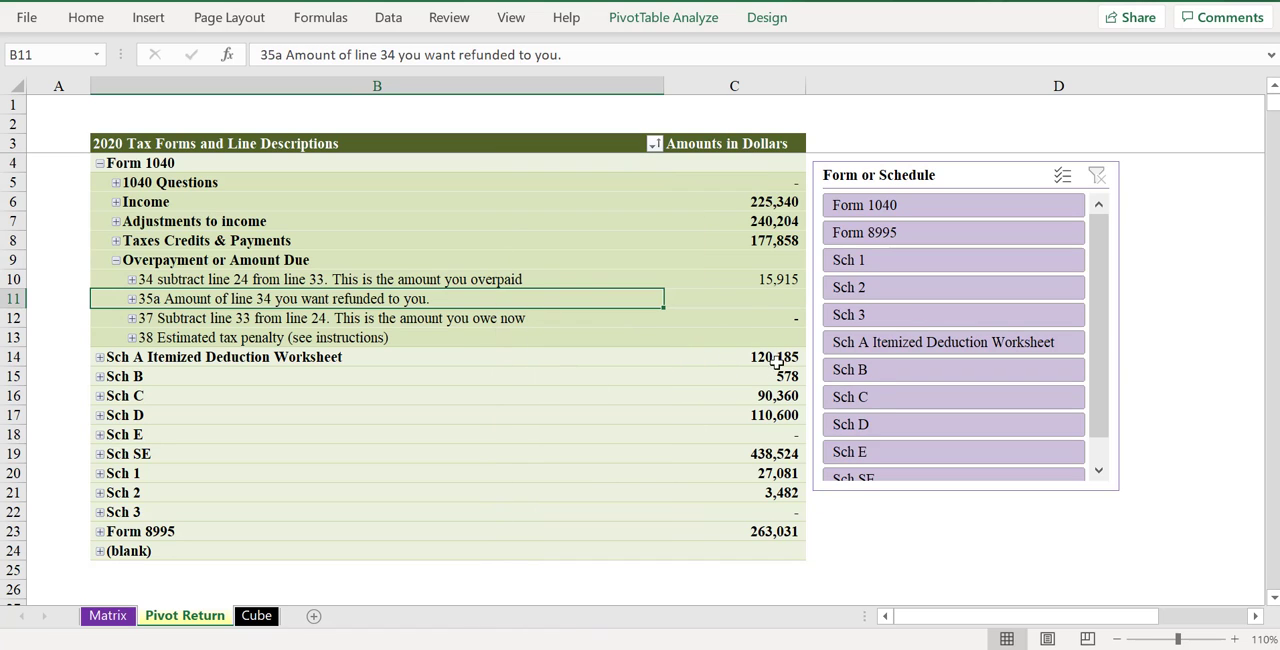
left_click(760, 282)
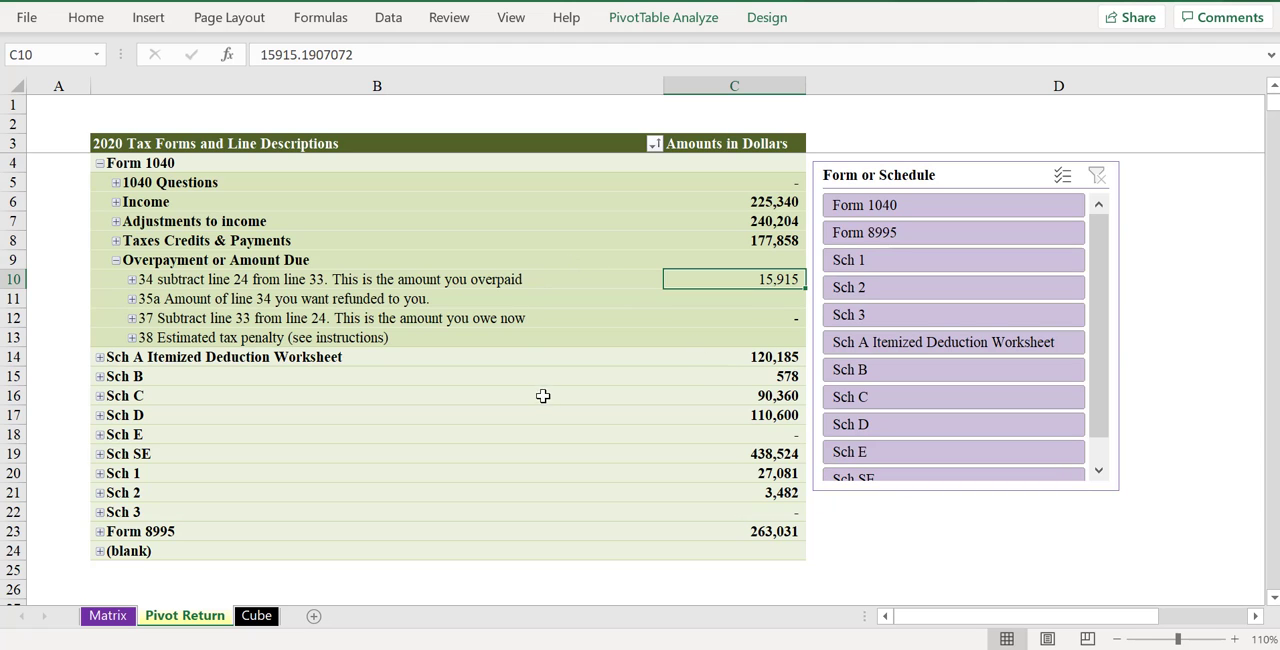
- Return to the Cube sheet and examine Schedule 1's additional income and adjustment lines with their cell shading and support notes
left_click(256, 615)
scroll(879, 437, "down", 2)
scroll(879, 437, "down", 4)
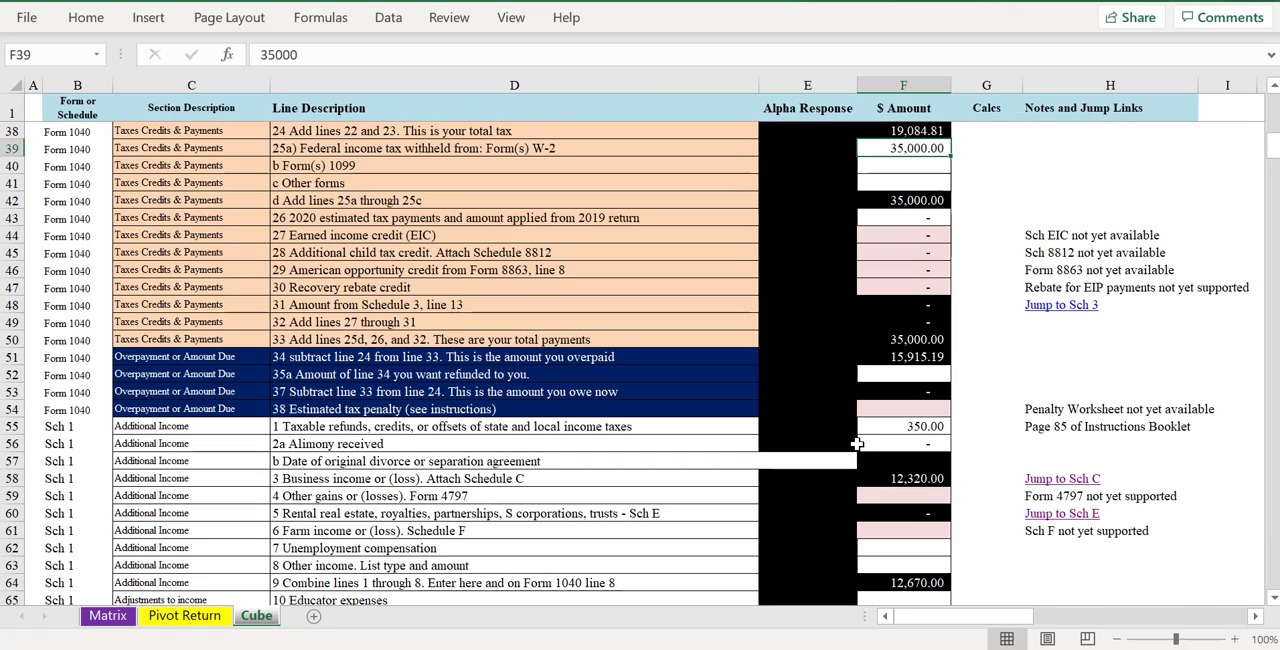
left_click(879, 443)
left_click(870, 496)
left_click(825, 461)
left_click(898, 563)
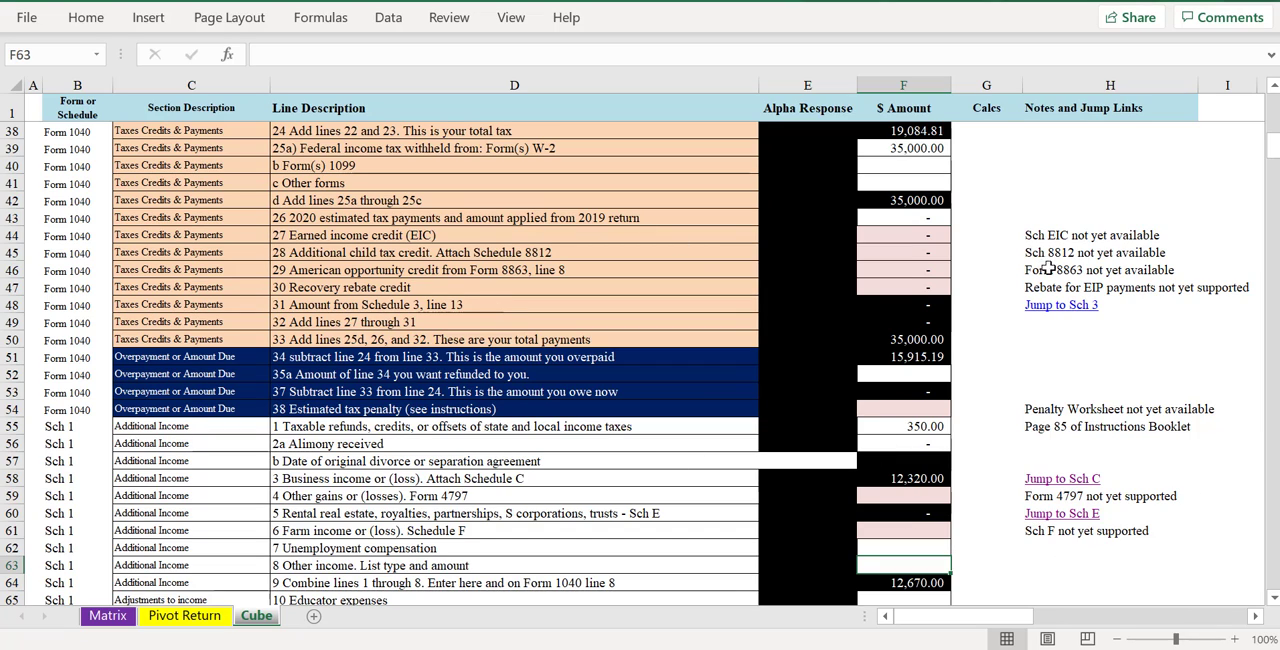
scroll(660, 428, "down", 2)
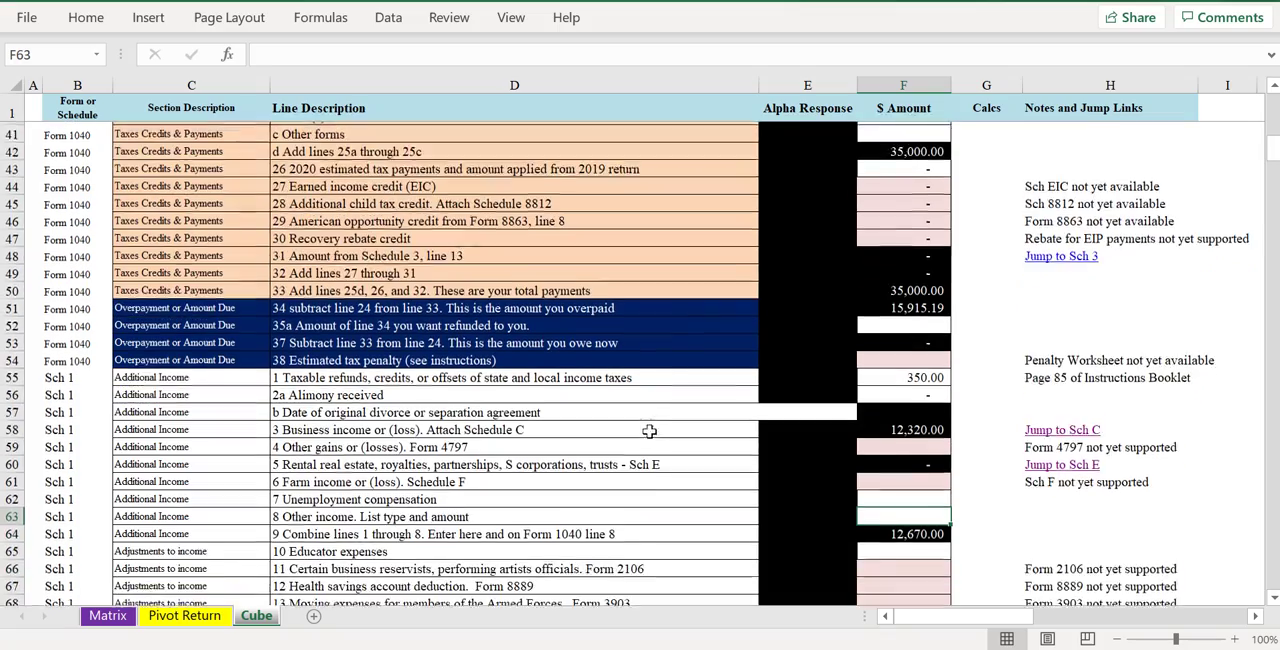
scroll(637, 437, "down", 3)
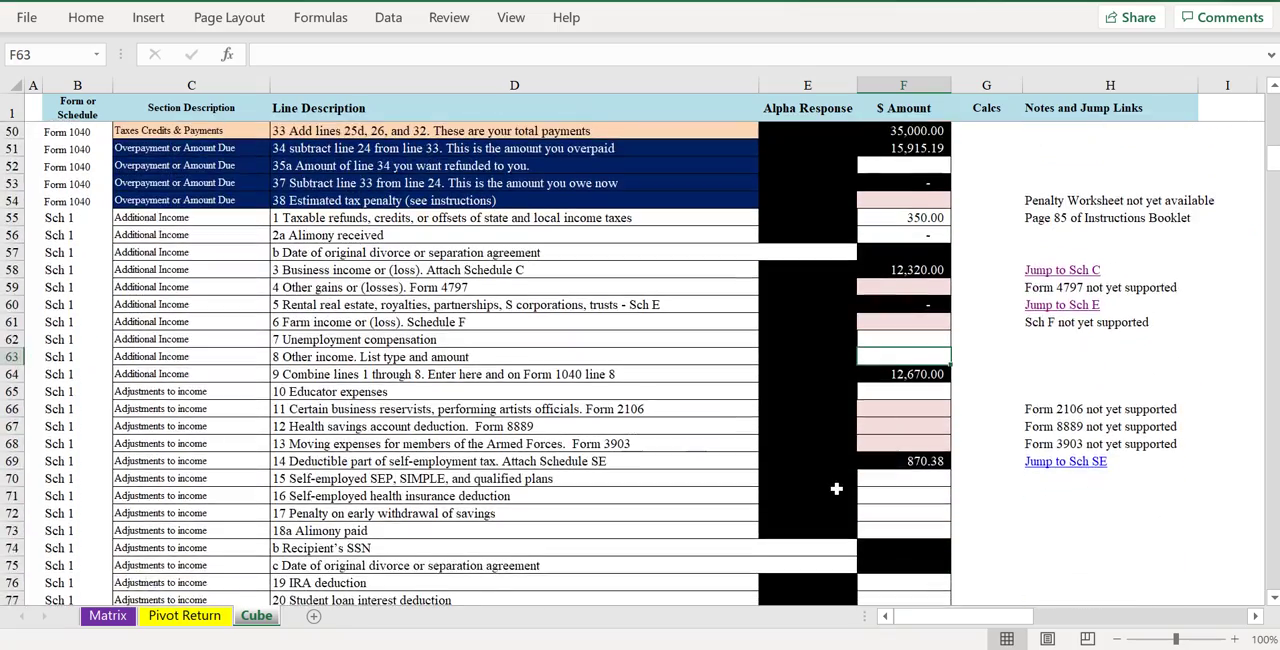
- Review the Cube sheet's Form 1040 lines from the filing status question through taxes, credits and payments
scroll(839, 491, "down", 1)
scroll(835, 494, "up", 6)
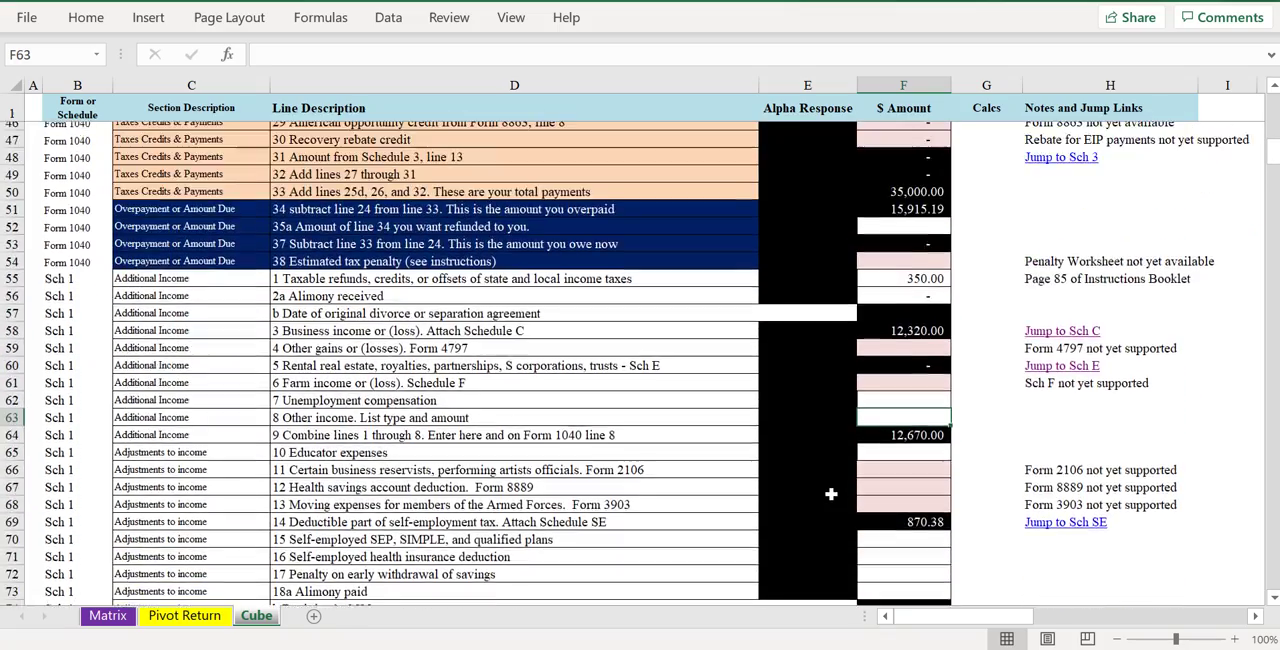
scroll(831, 494, "up", 5)
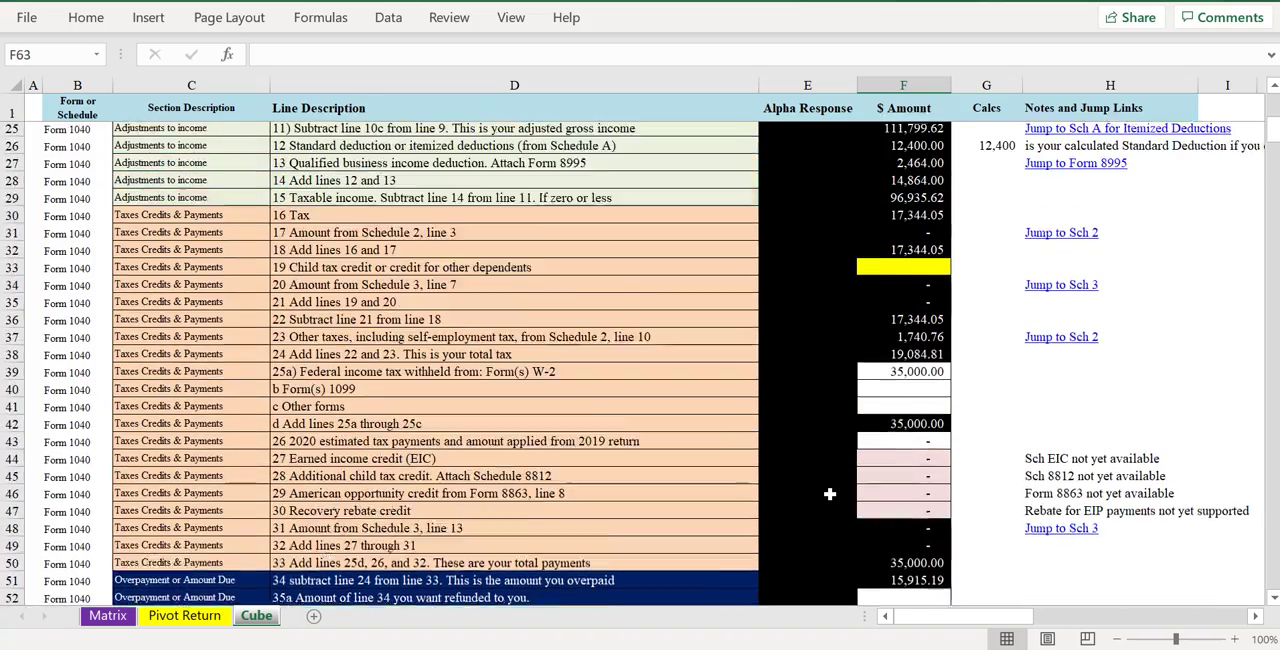
scroll(826, 494, "up", 5)
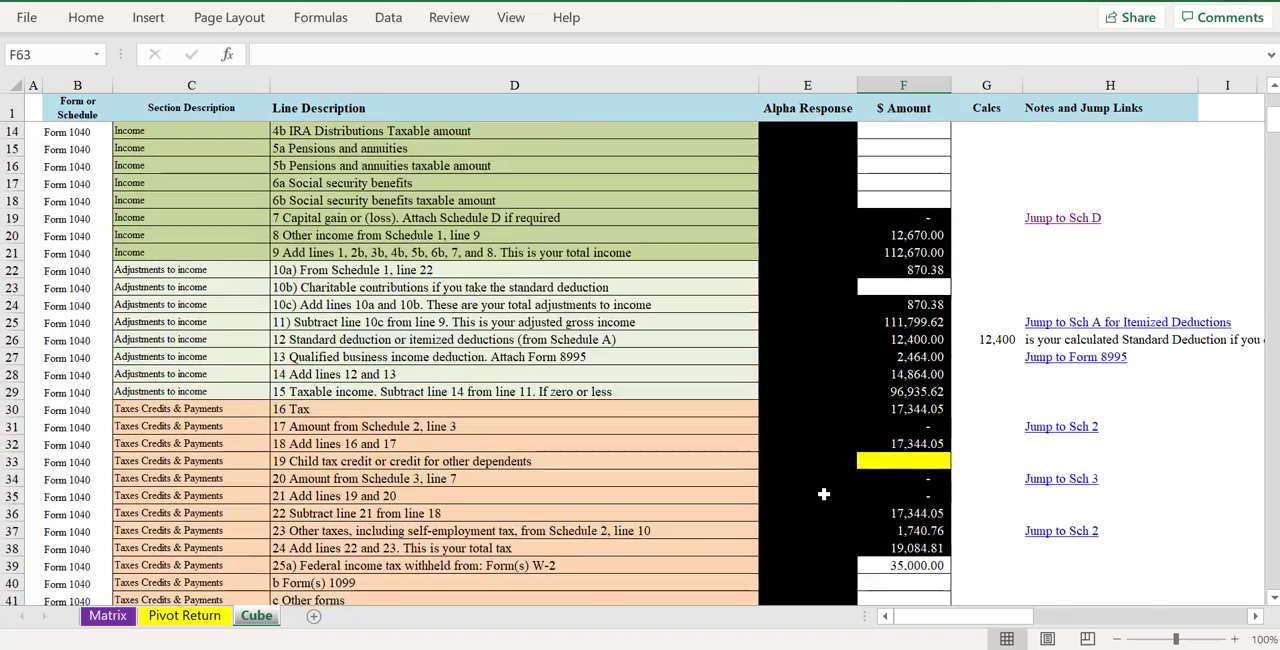
scroll(822, 494, "up", 2)
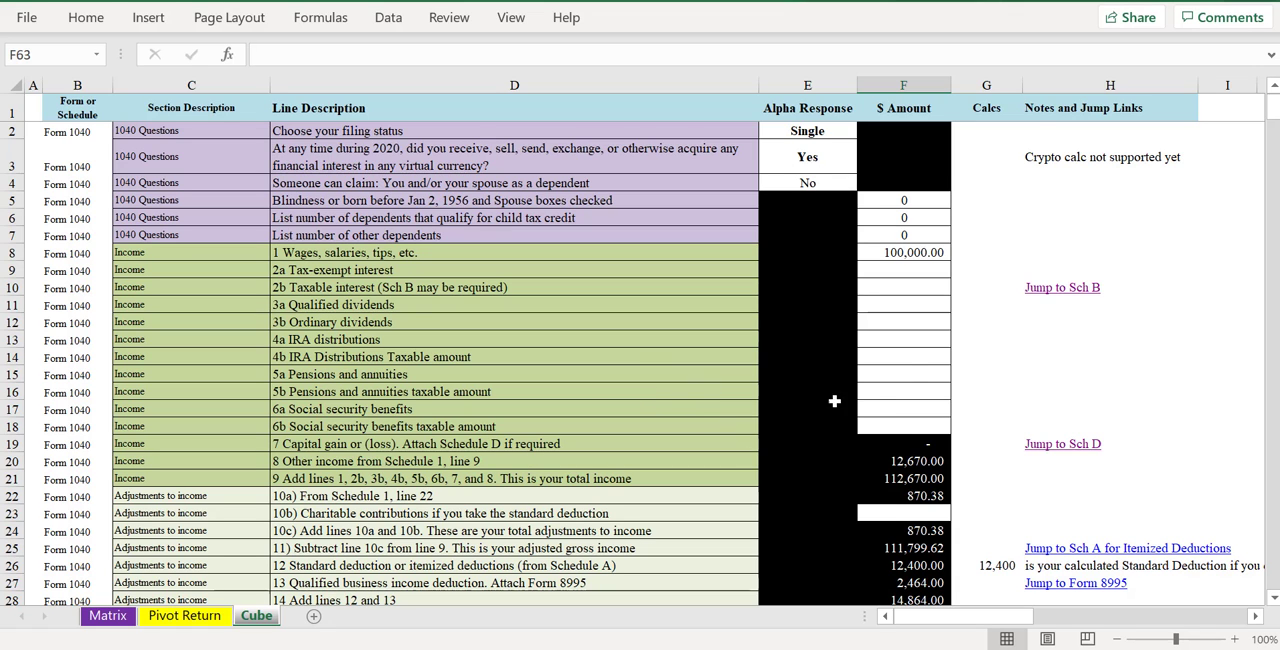
scroll(925, 470, "down", 3)
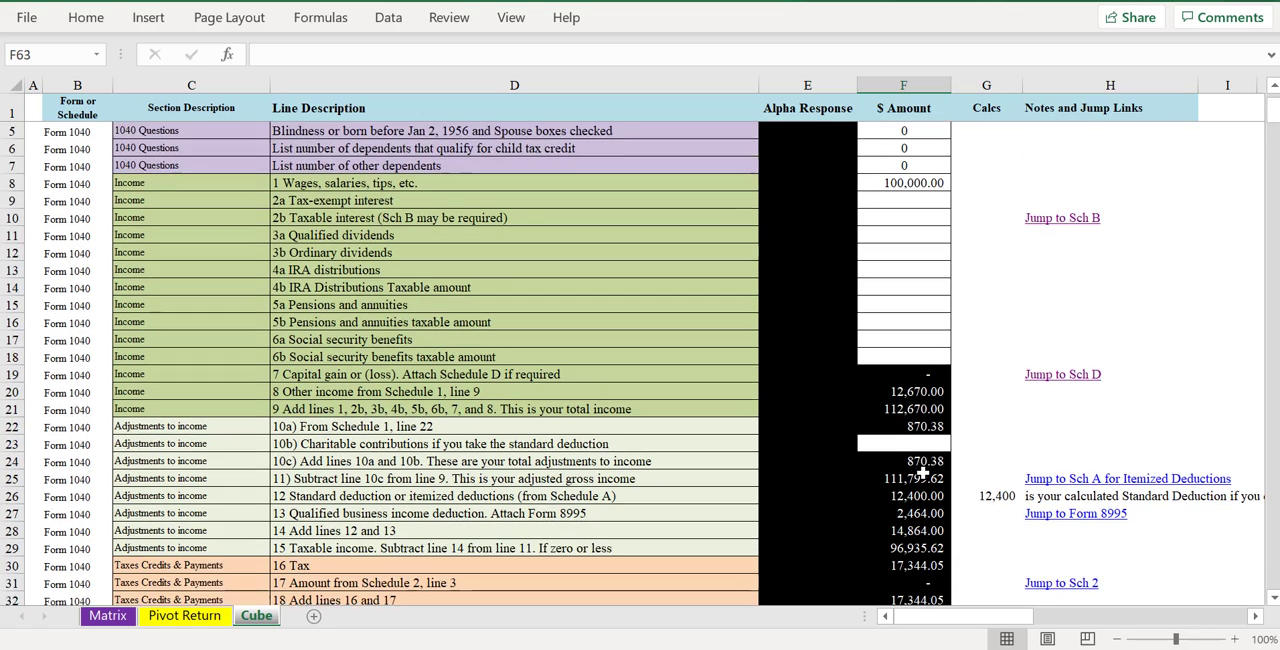
scroll(813, 465, "down", 3)
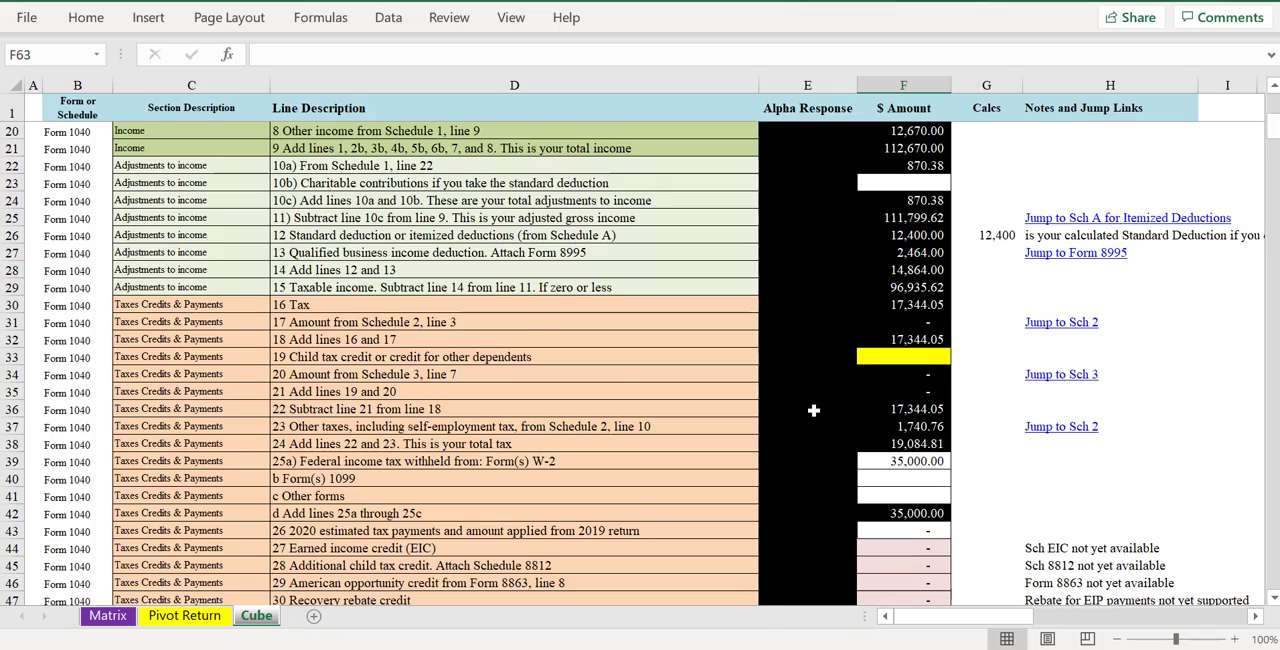
- Examine Schedules 1, 2, 3, A, B and C on the Cube sheet, including cell shading and support notes
scroll(813, 410, "down", 6)
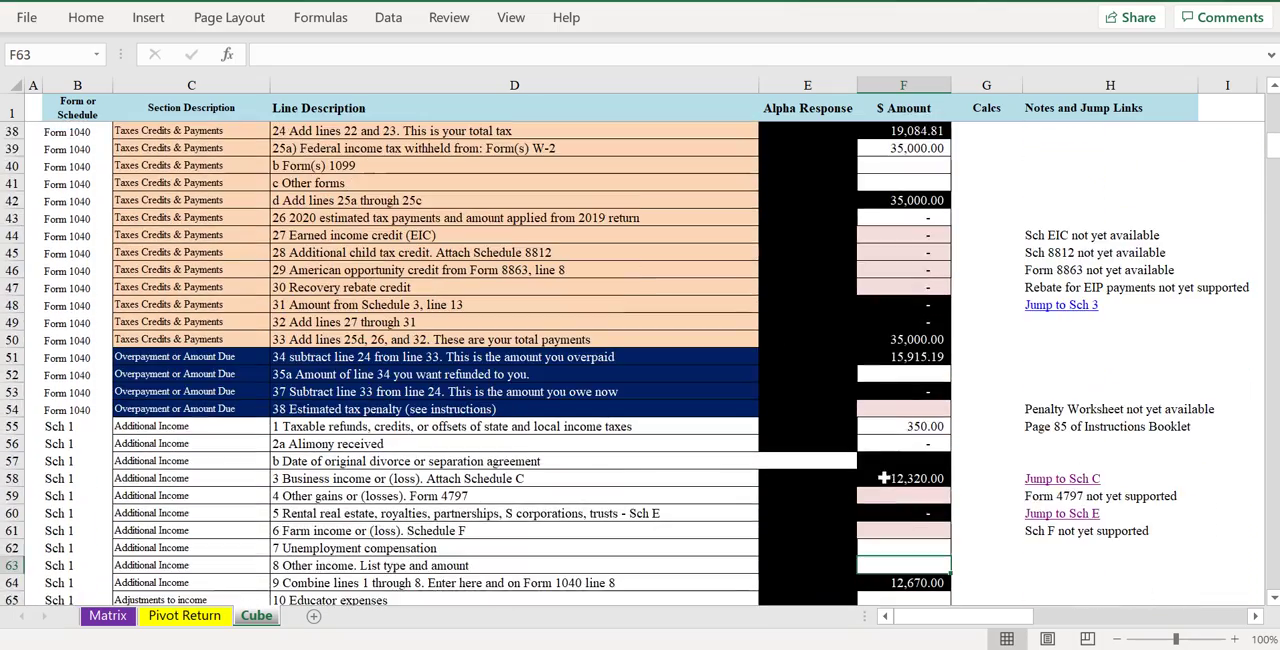
scroll(886, 488, "down", 1)
scroll(900, 514, "down", 1)
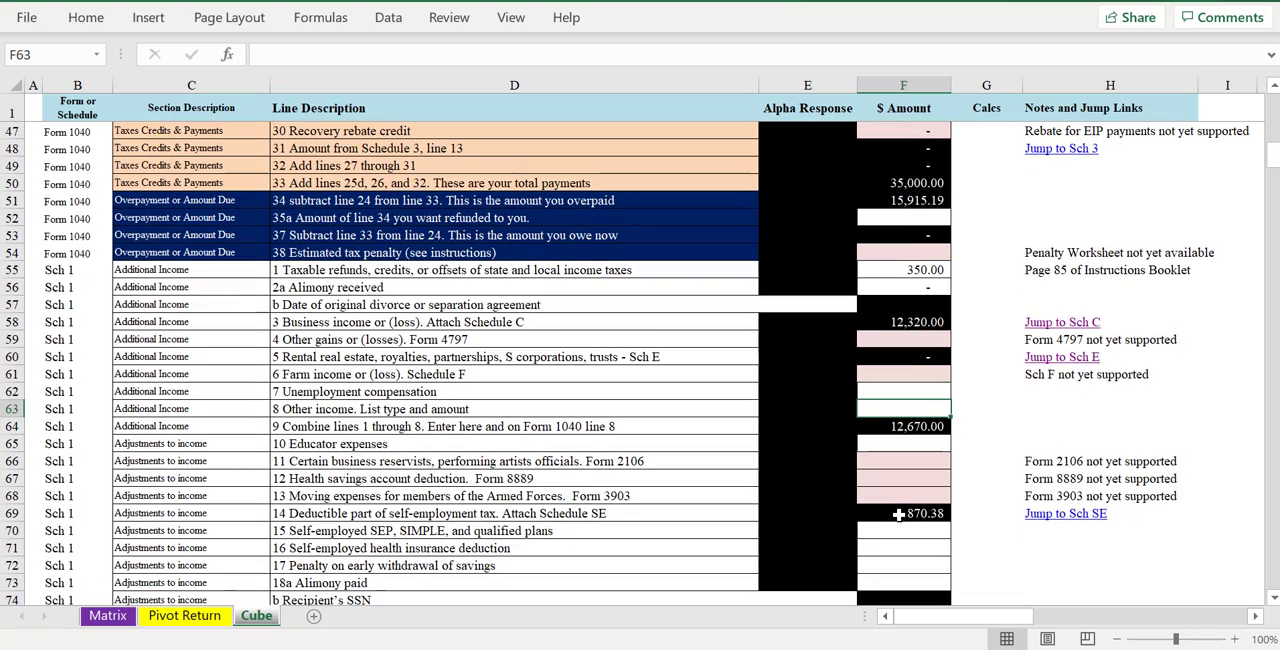
scroll(898, 513, "down", 10)
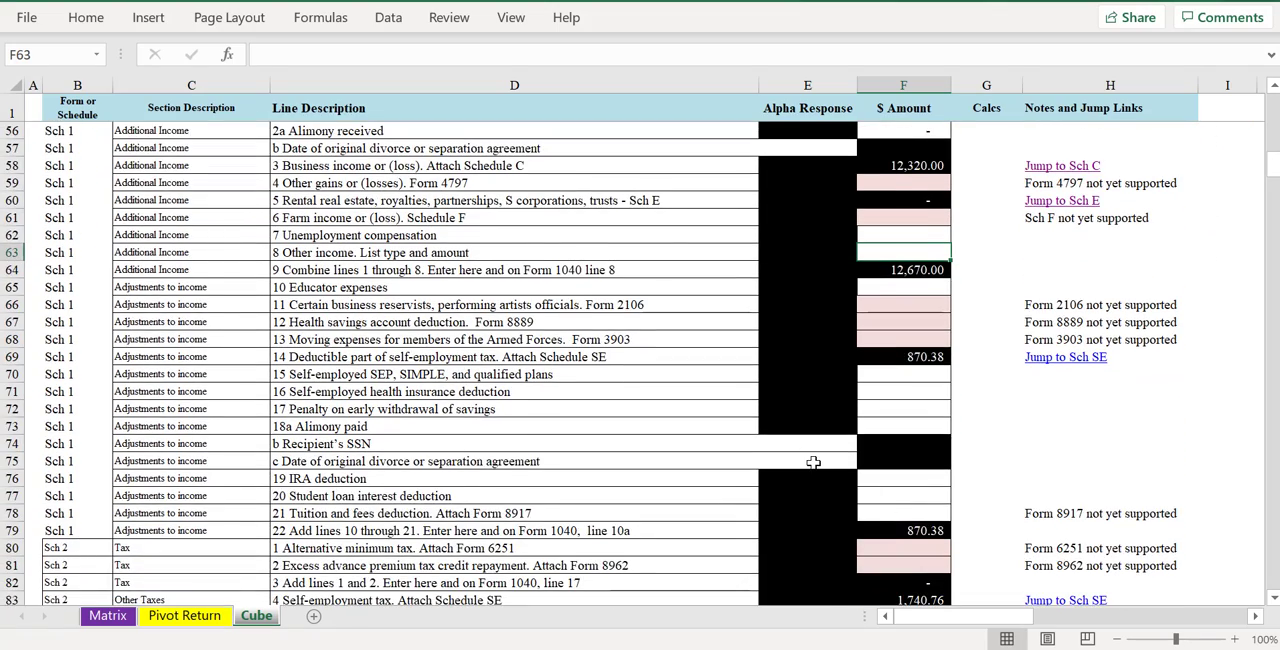
scroll(813, 463, "down", 1)
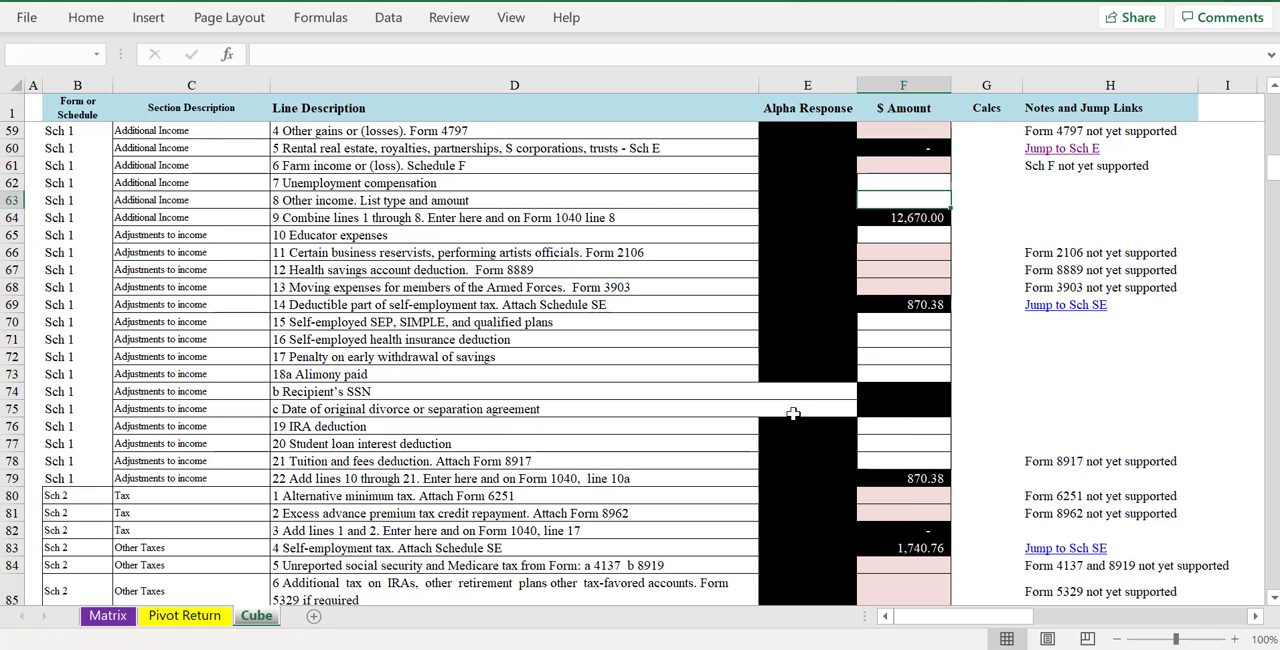
scroll(825, 433, "down", 9)
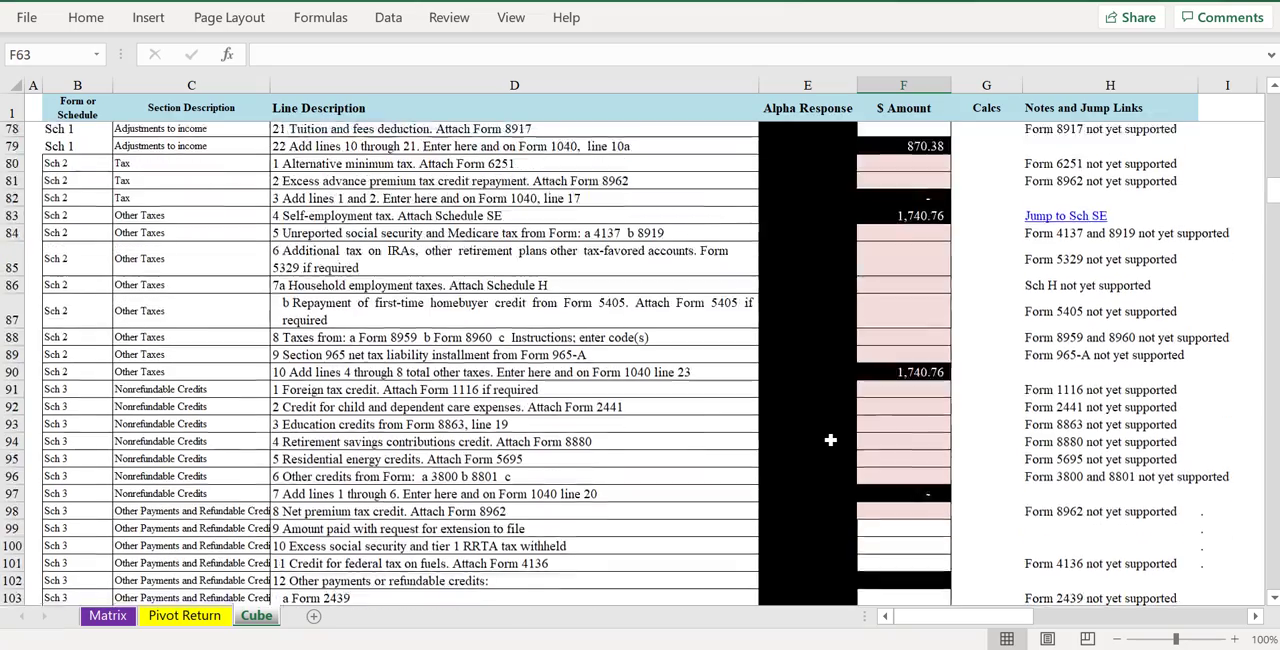
scroll(827, 440, "down", 4)
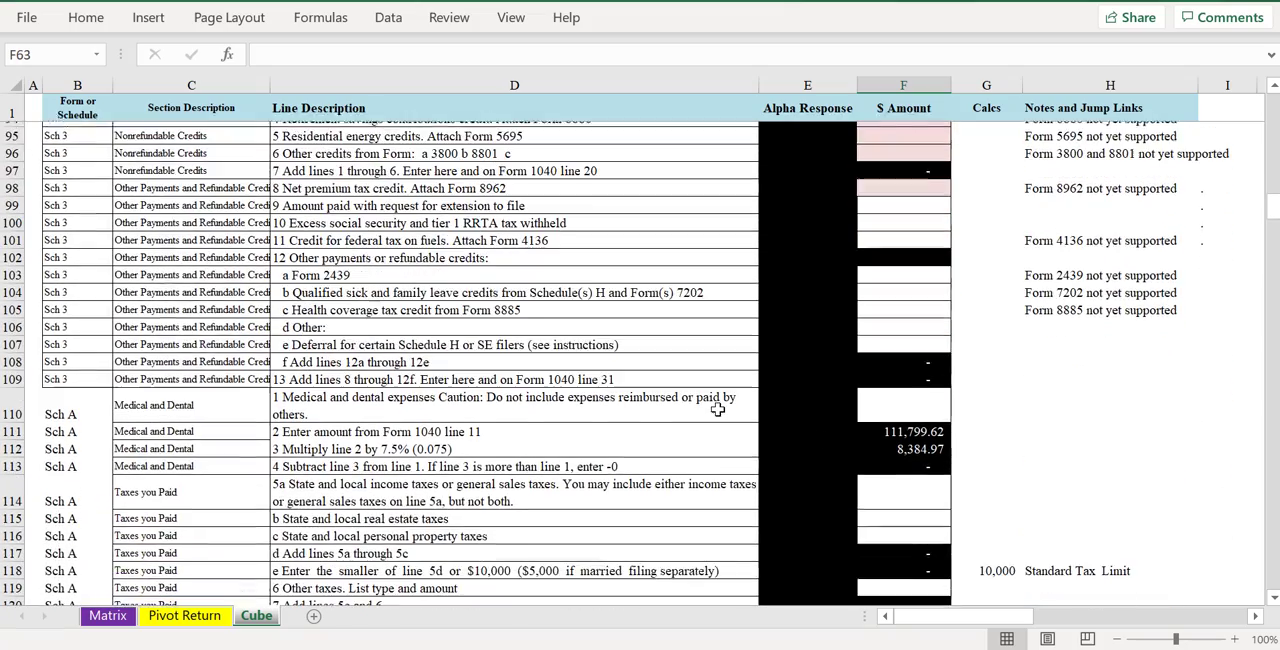
scroll(810, 496, "down", 5)
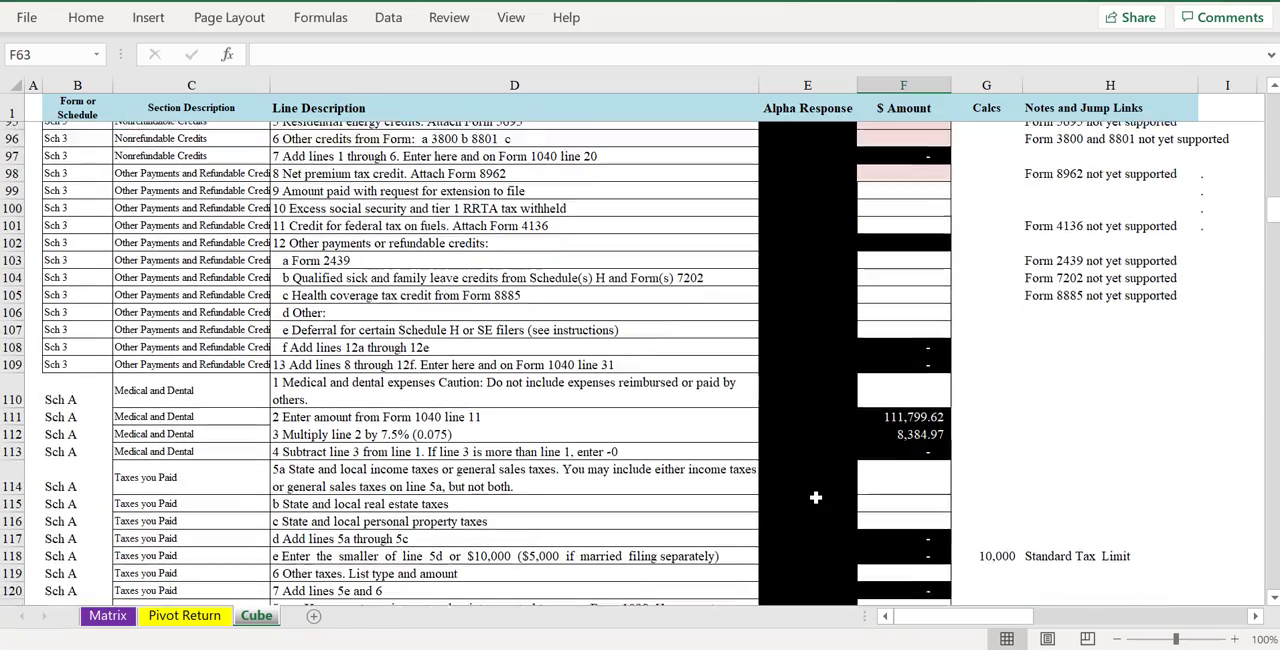
scroll(809, 496, "down", 13)
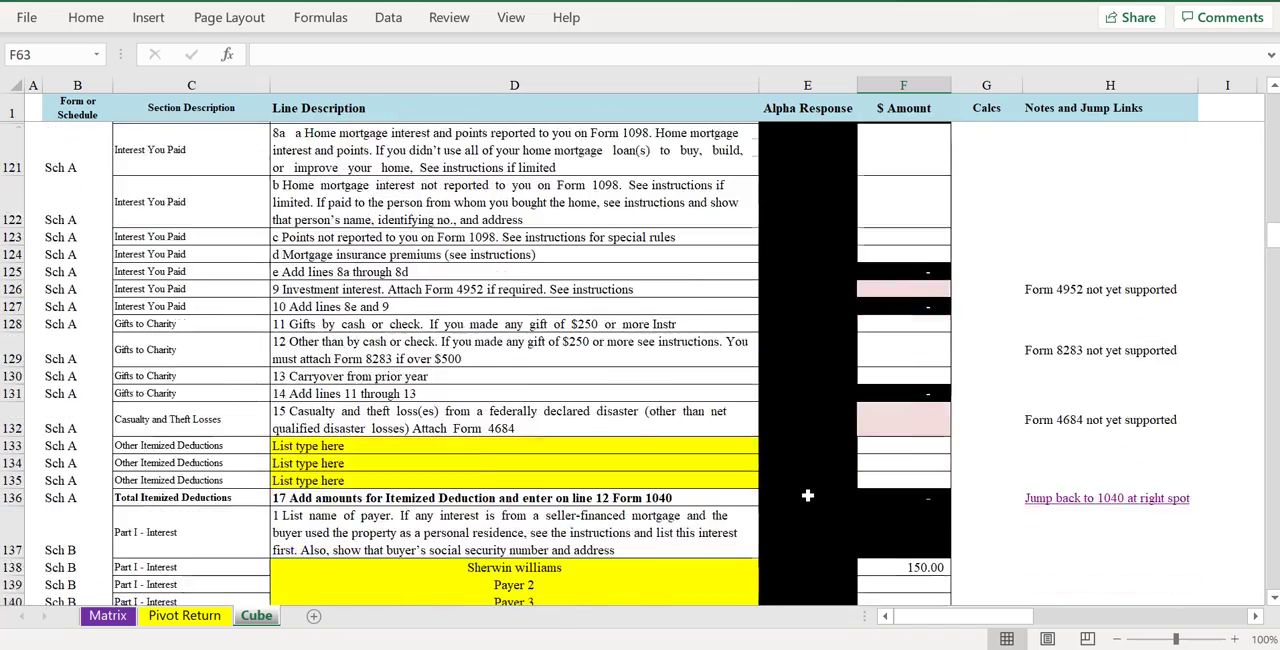
scroll(800, 494, "down", 11)
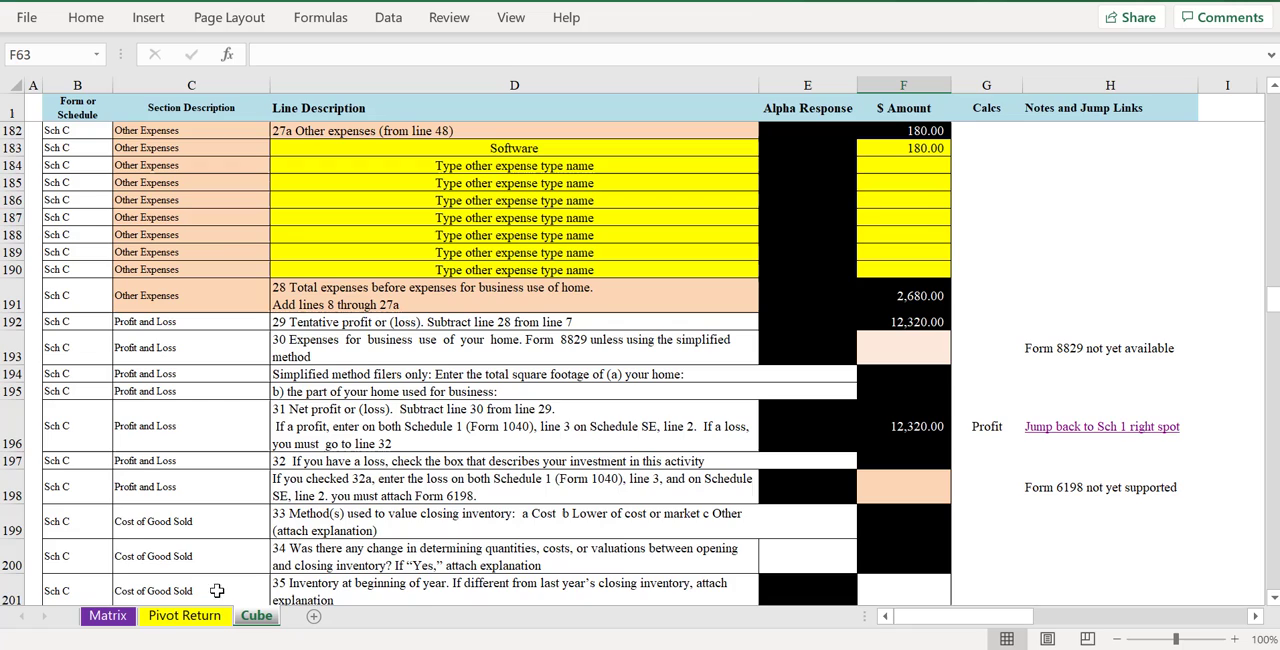
- On the Pivot Return sheet, select the schedule rows below Form 1040 and expand 1040 Questions to the virtual currency response
left_click(184, 615)
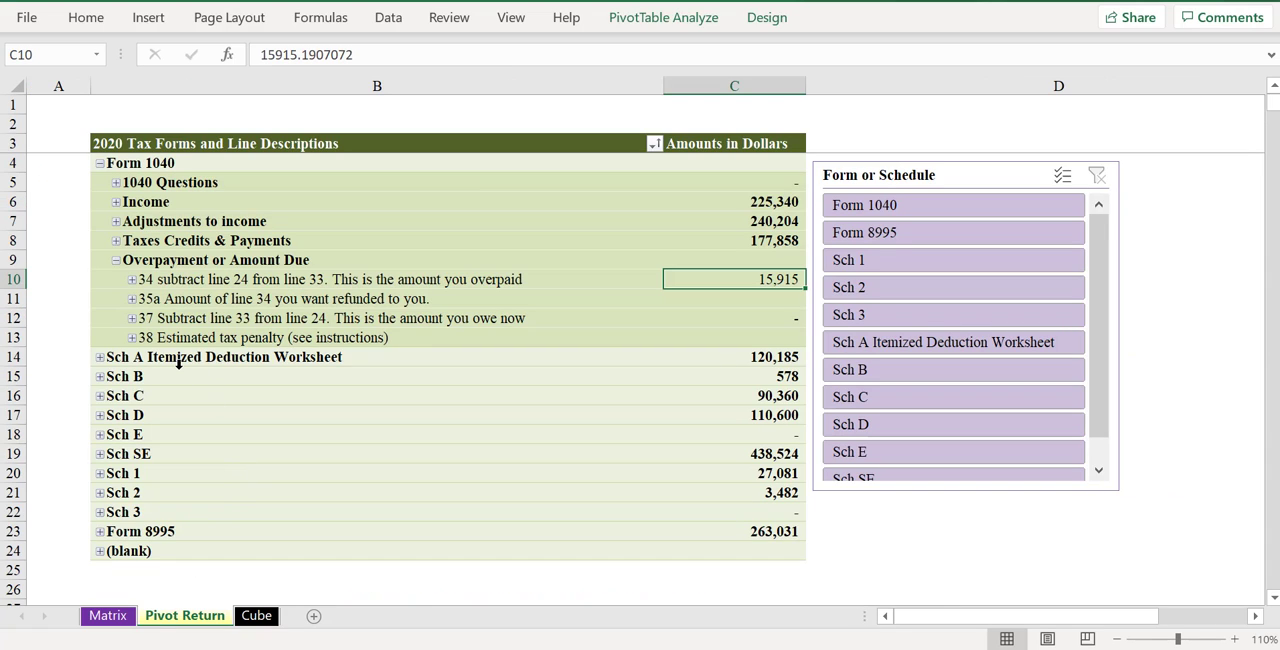
left_click_drag(174, 360, 167, 528)
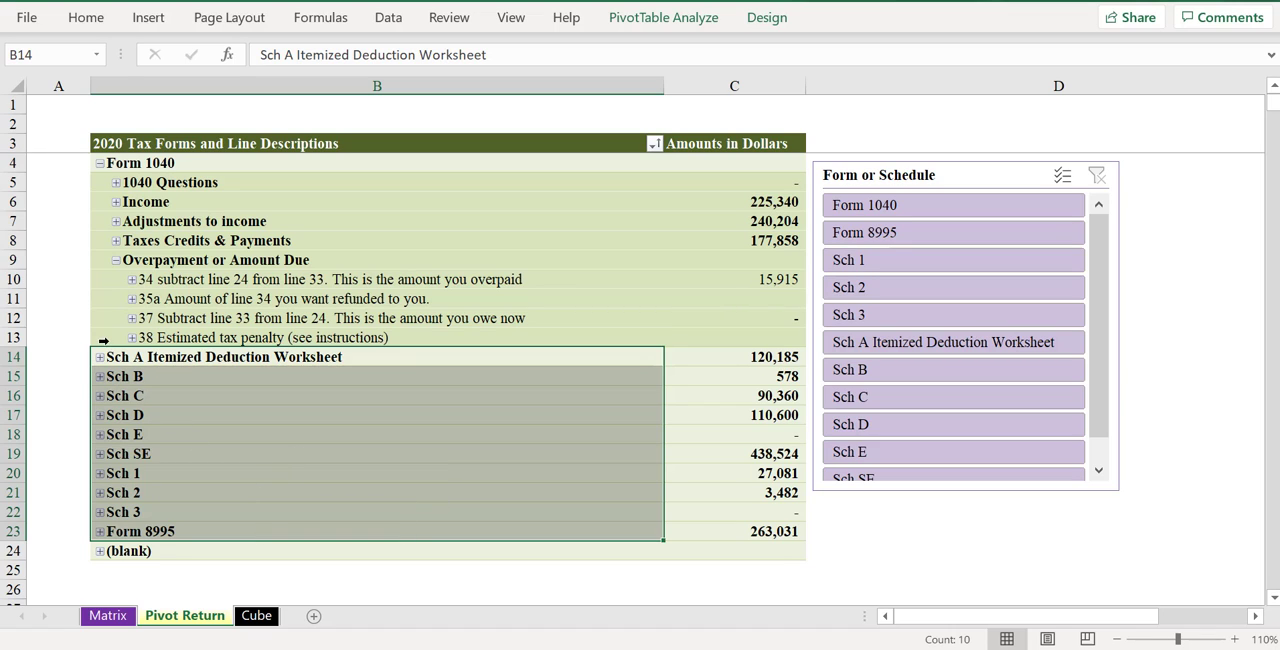
left_click(112, 187)
left_click(116, 183)
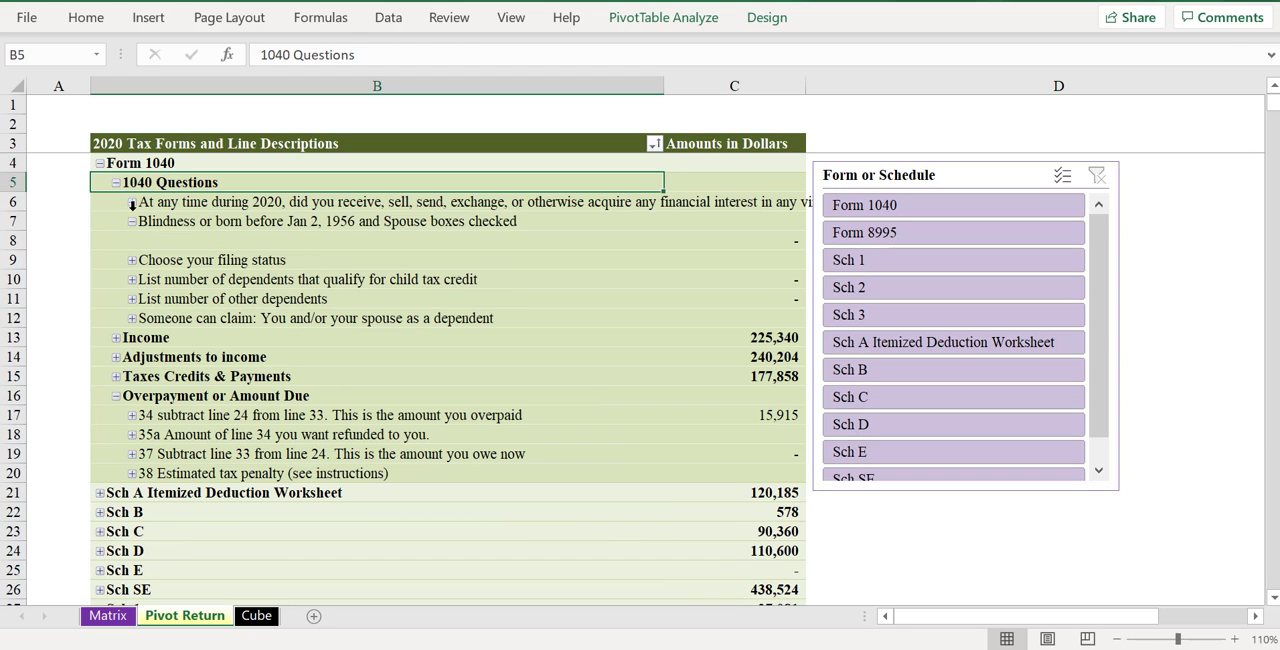
left_click(132, 204)
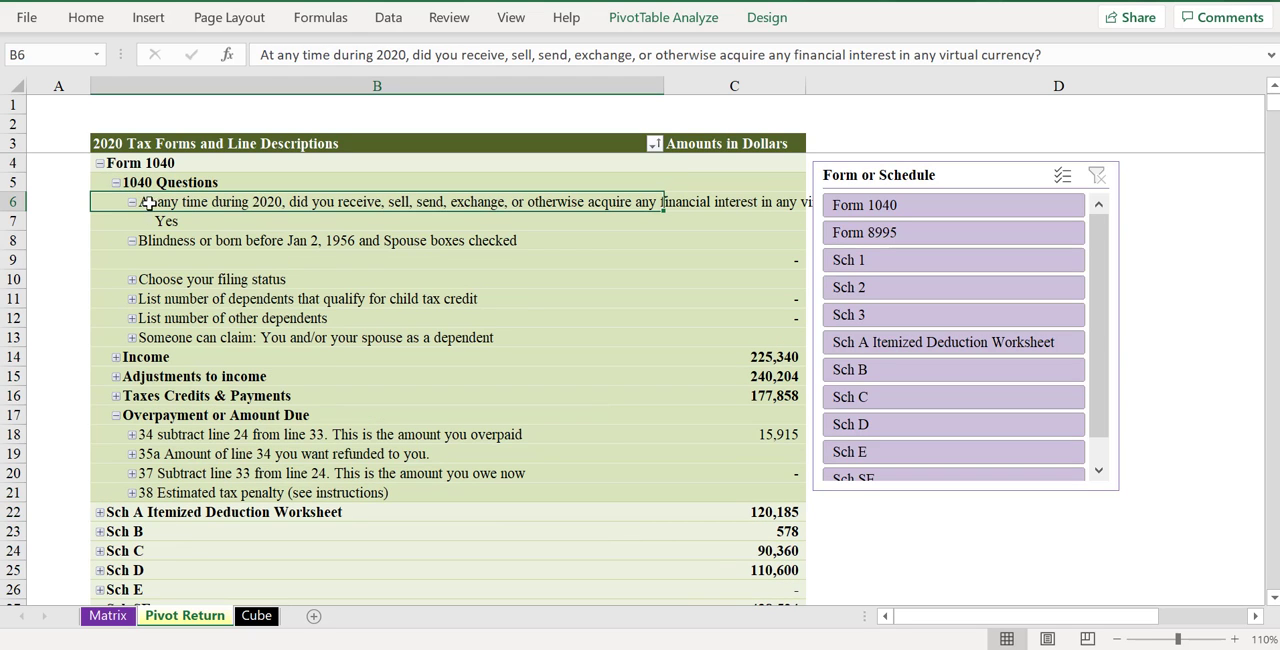
left_click(226, 222)
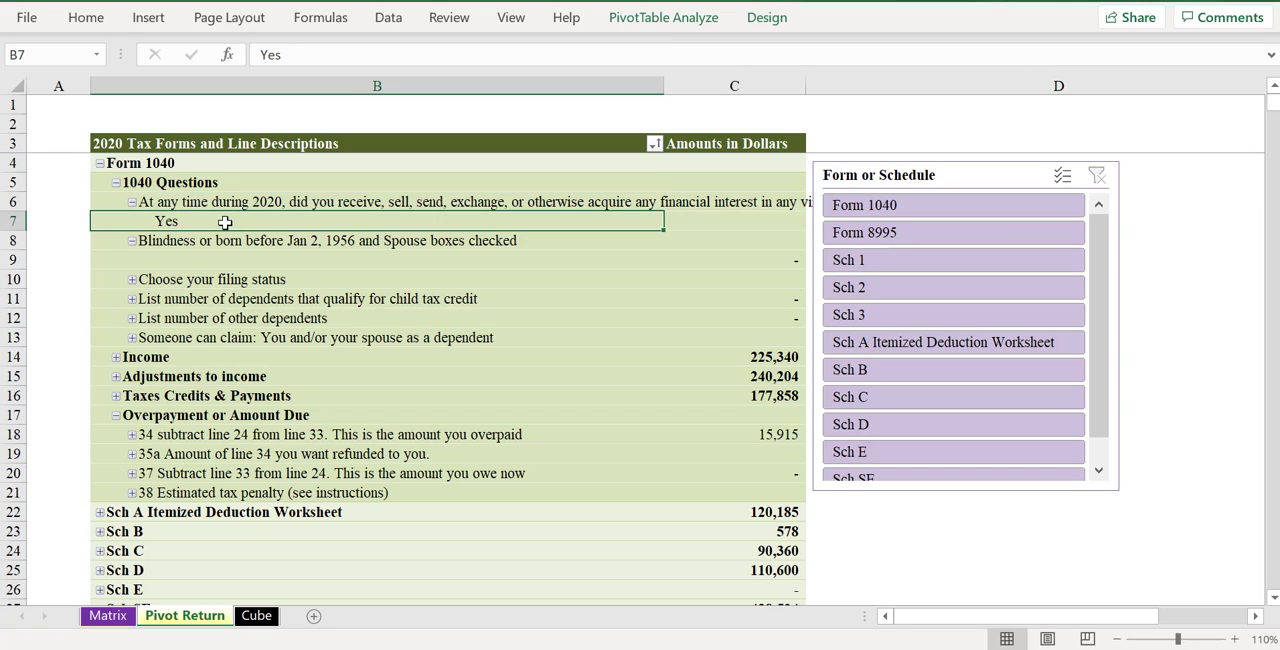
- Collapse and re-expand the blindness question, and expand Choose your filing status to check its response
left_click(132, 241)
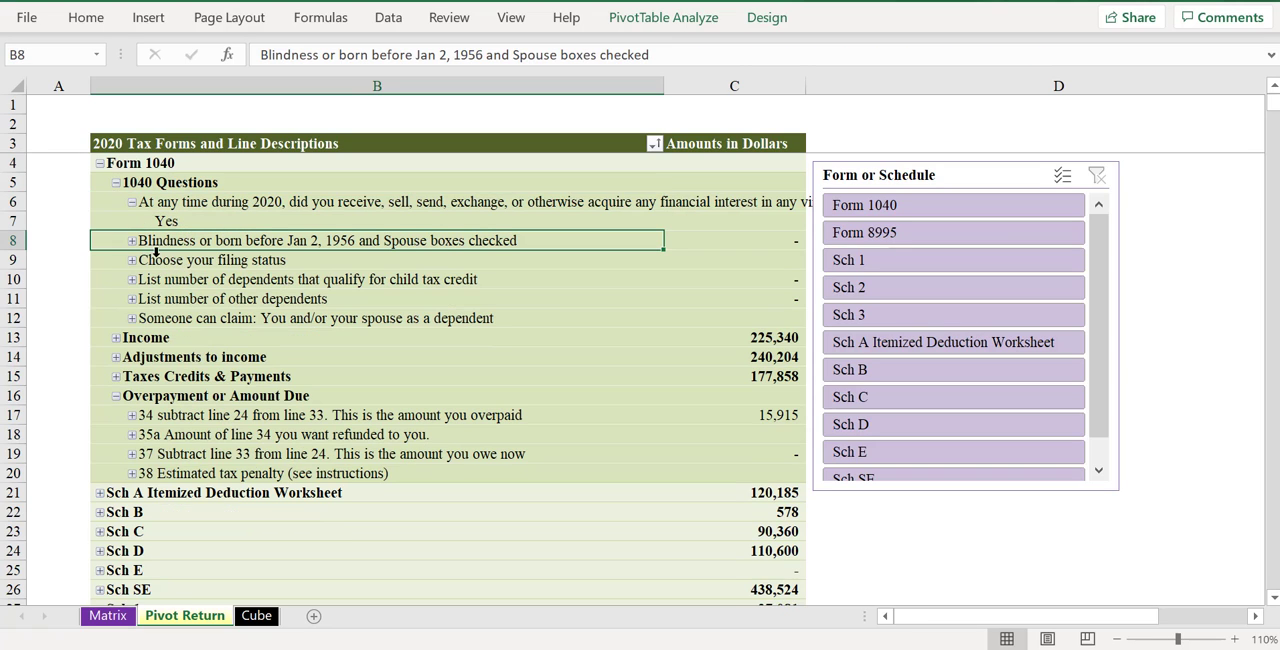
left_click(132, 242)
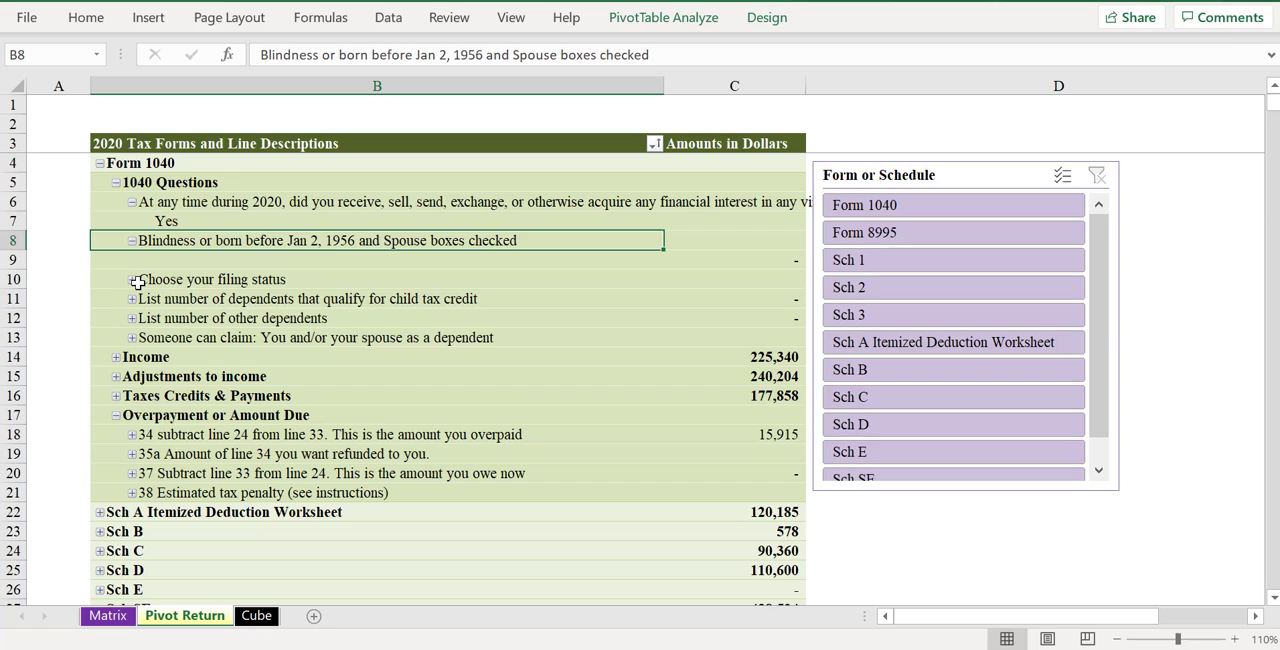
left_click(133, 281)
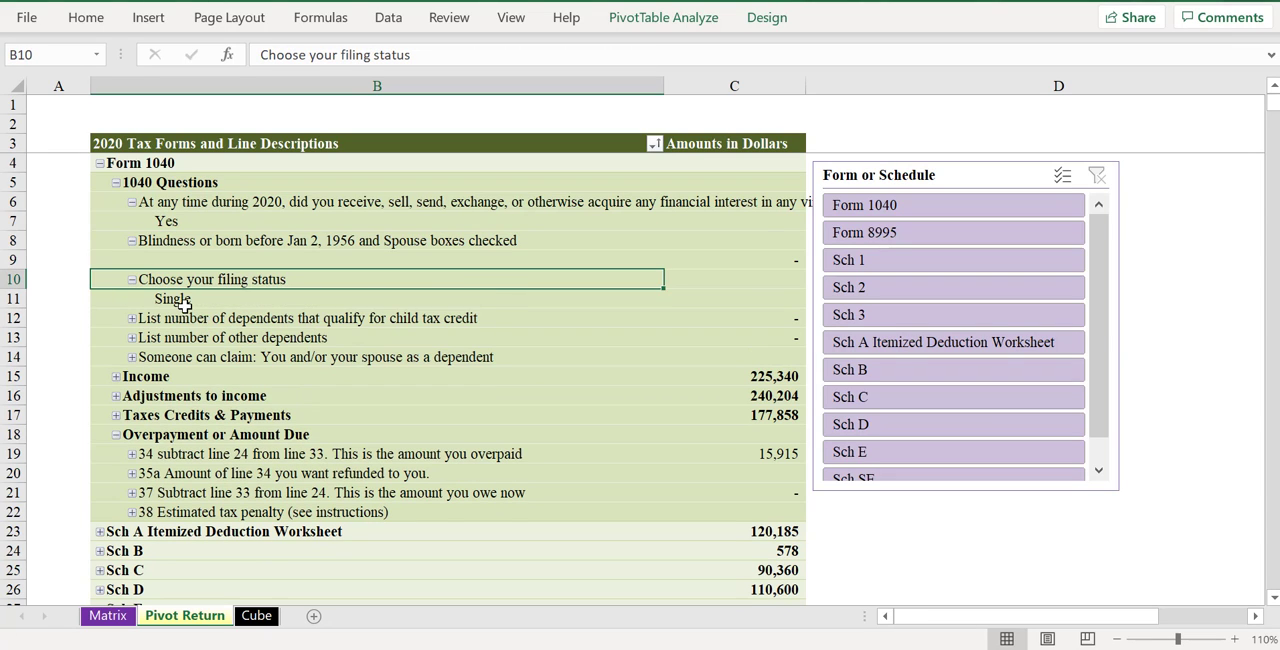
left_click(184, 300)
- Expand the entire Line Description field so every question and line shows its response level
right_click(190, 281)
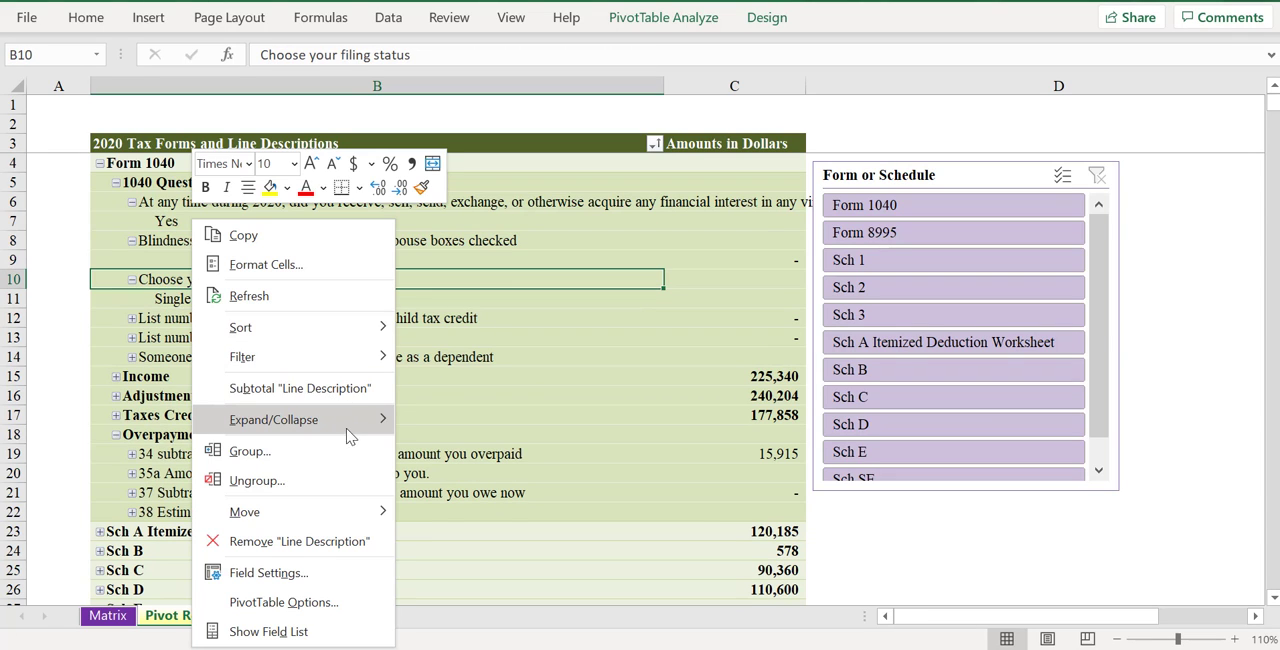
mouse_move(358, 432)
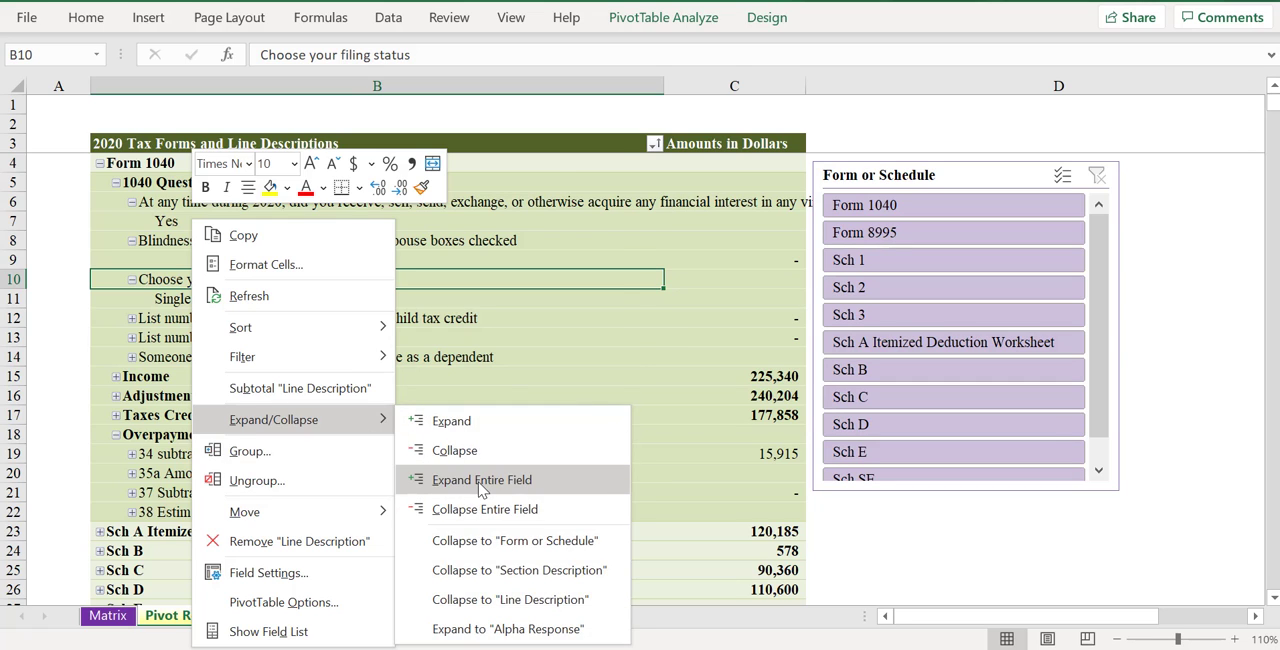
left_click(482, 480)
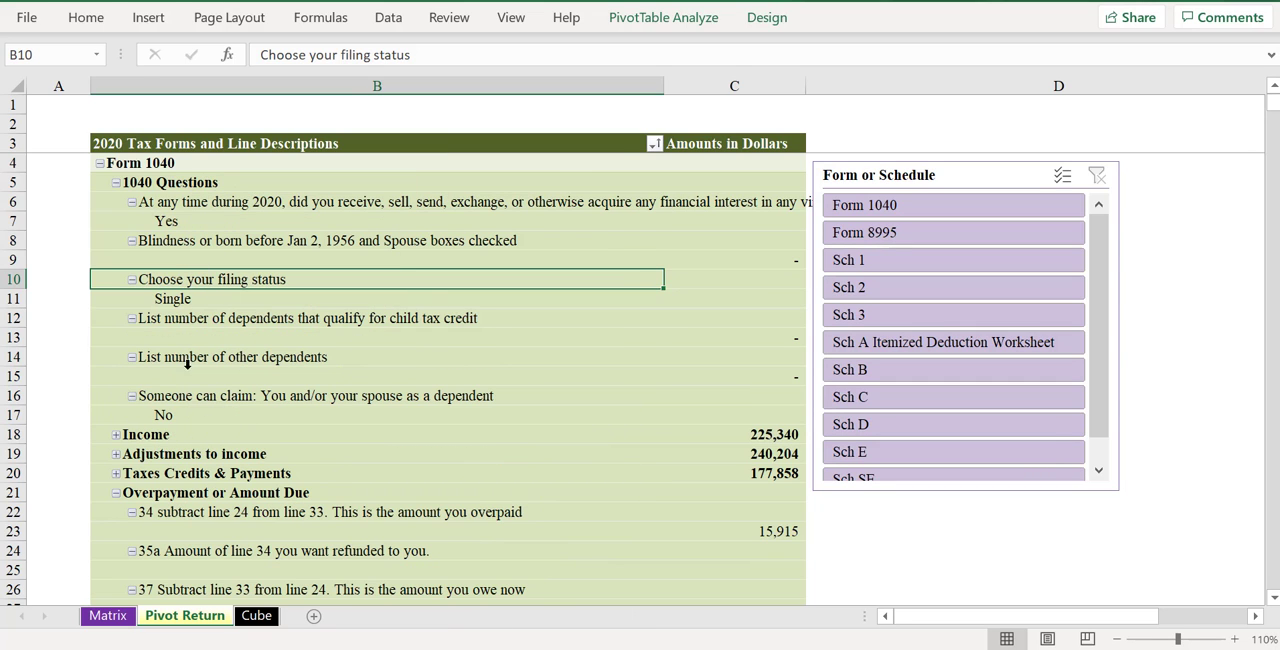
- Change the pivot table's report layout to tabular form
left_click(766, 17)
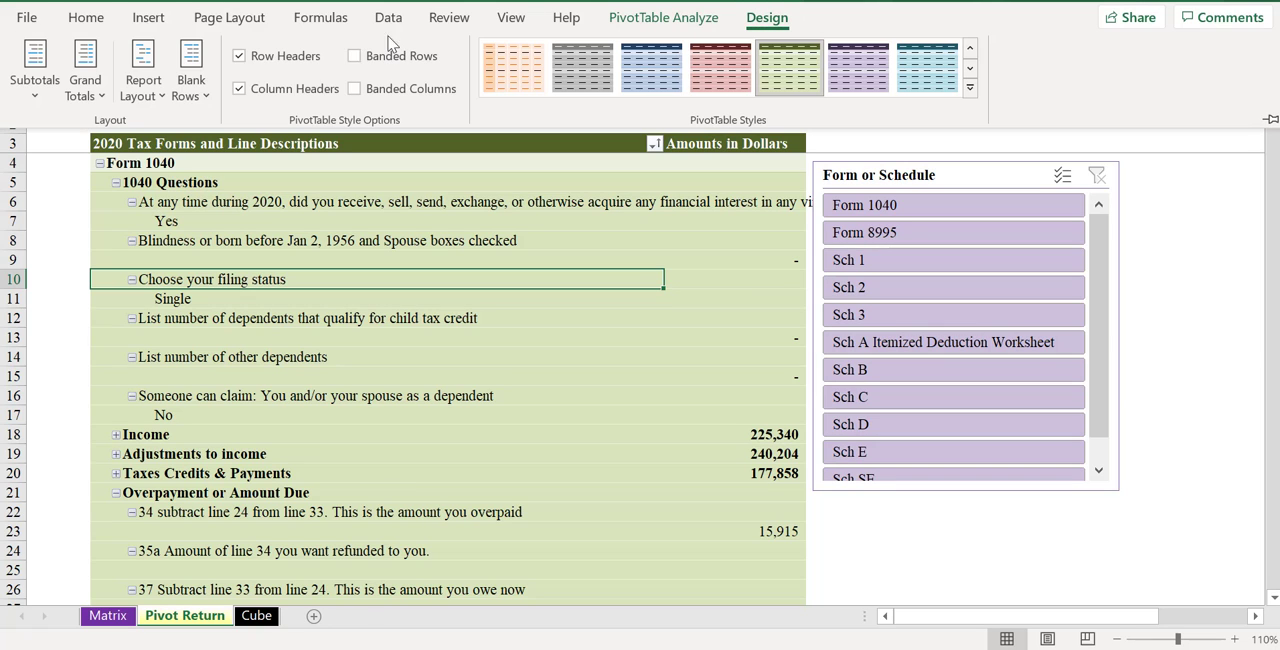
left_click(145, 85)
left_click(140, 233)
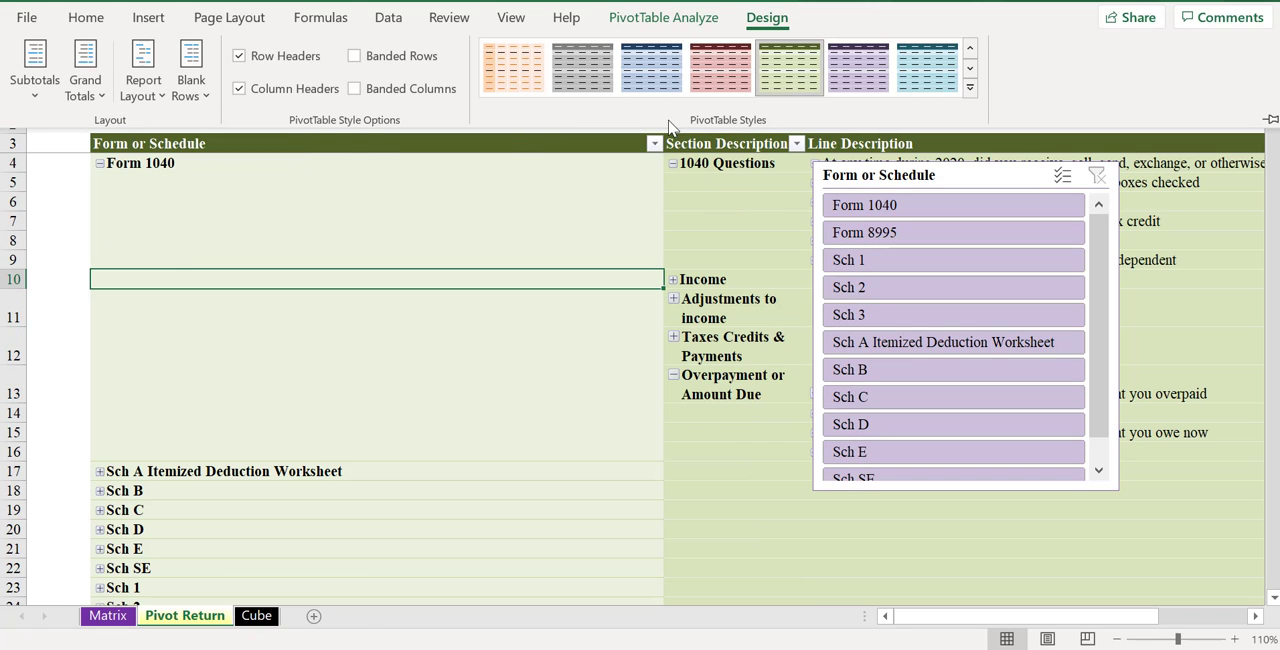
left_click(646, 163)
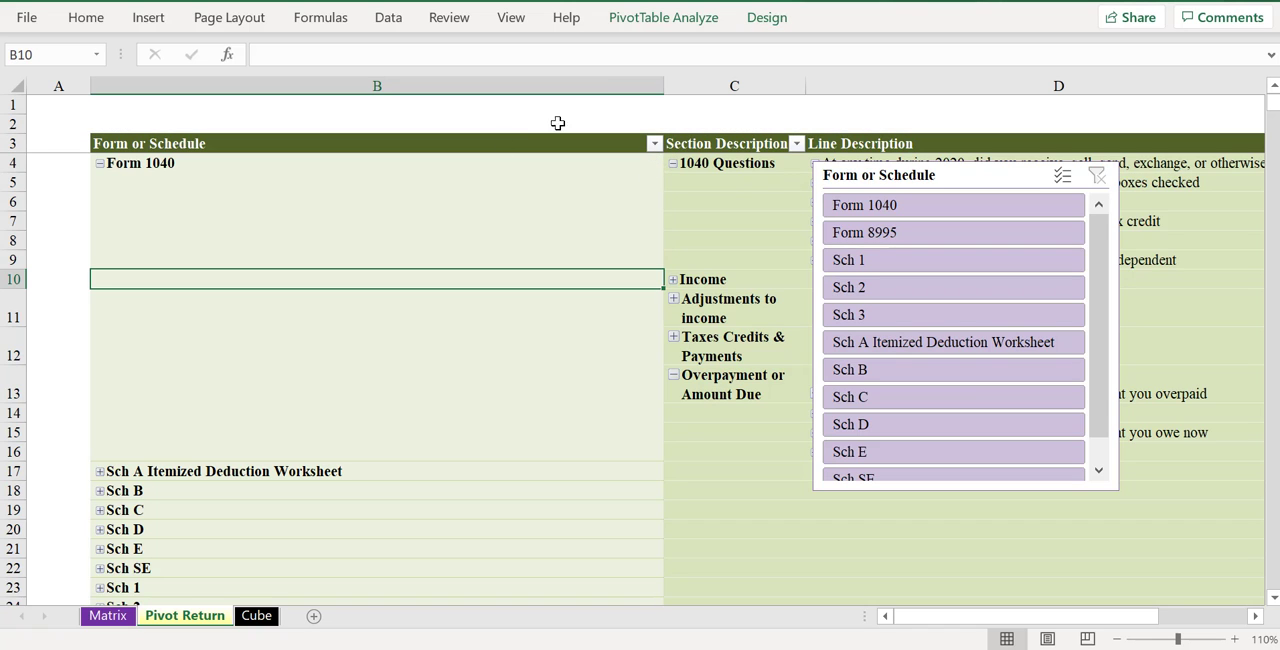
- Narrow the Form or Schedule column and move the Form or Schedule slicer off the line descriptions, beside the amounts
left_click_drag(660, 84, 356, 80)
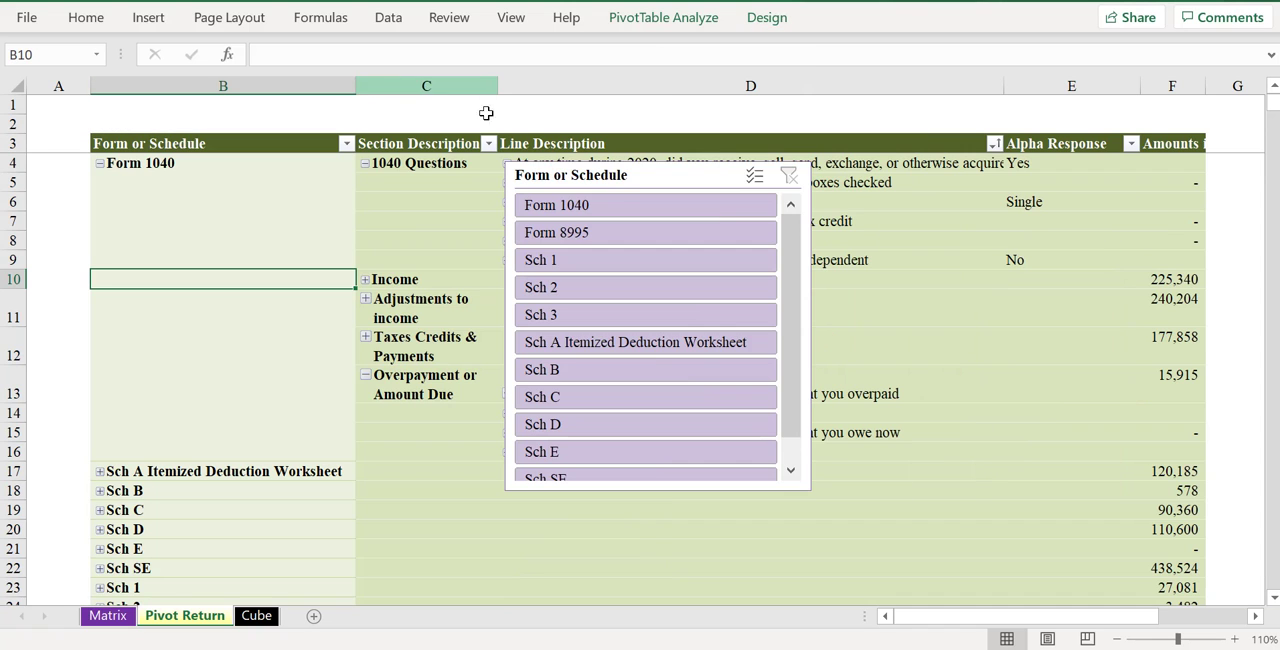
left_click_drag(612, 174, 1268, 260)
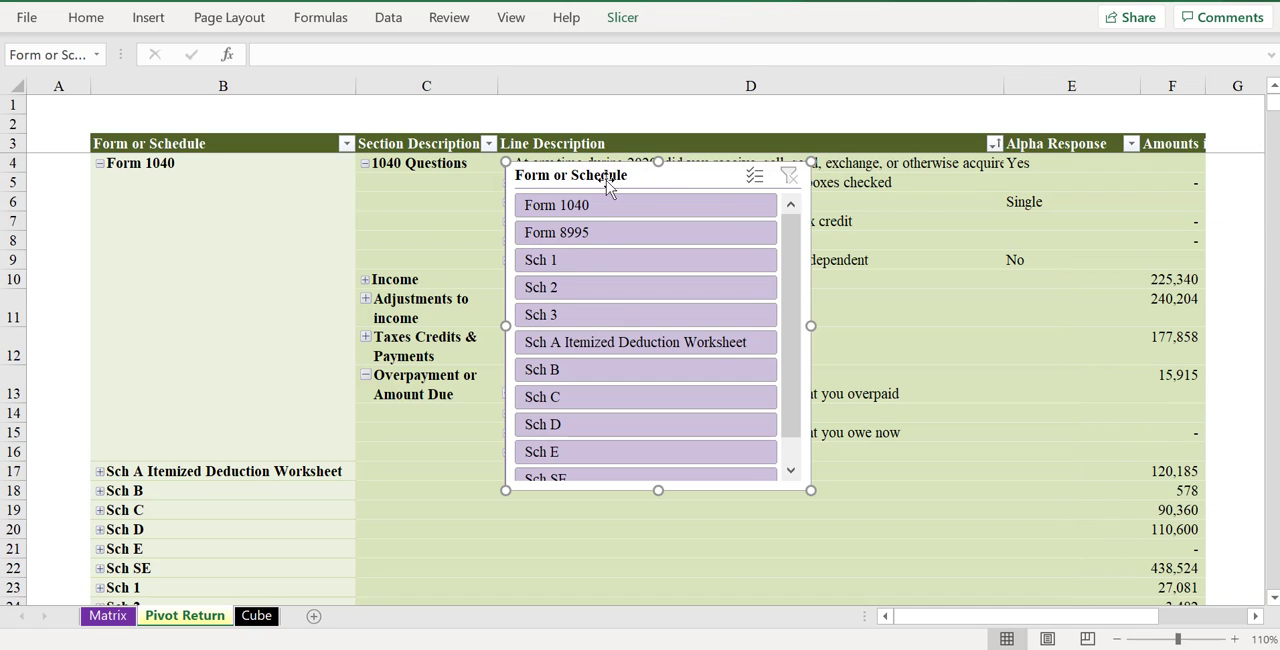
left_click_drag(594, 173, 1278, 209)
- Expand the entire Section Description field and review Form 1040's lines down to Overpayment or Amount Due
right_click(414, 166)
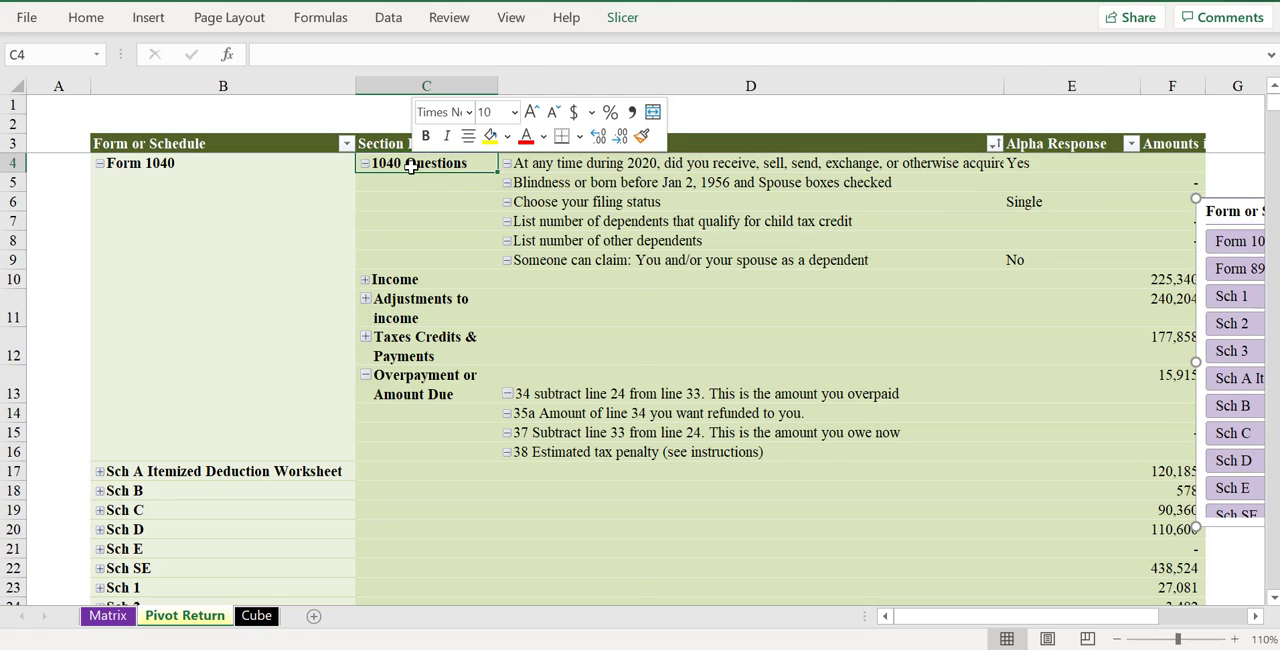
mouse_move(530, 372)
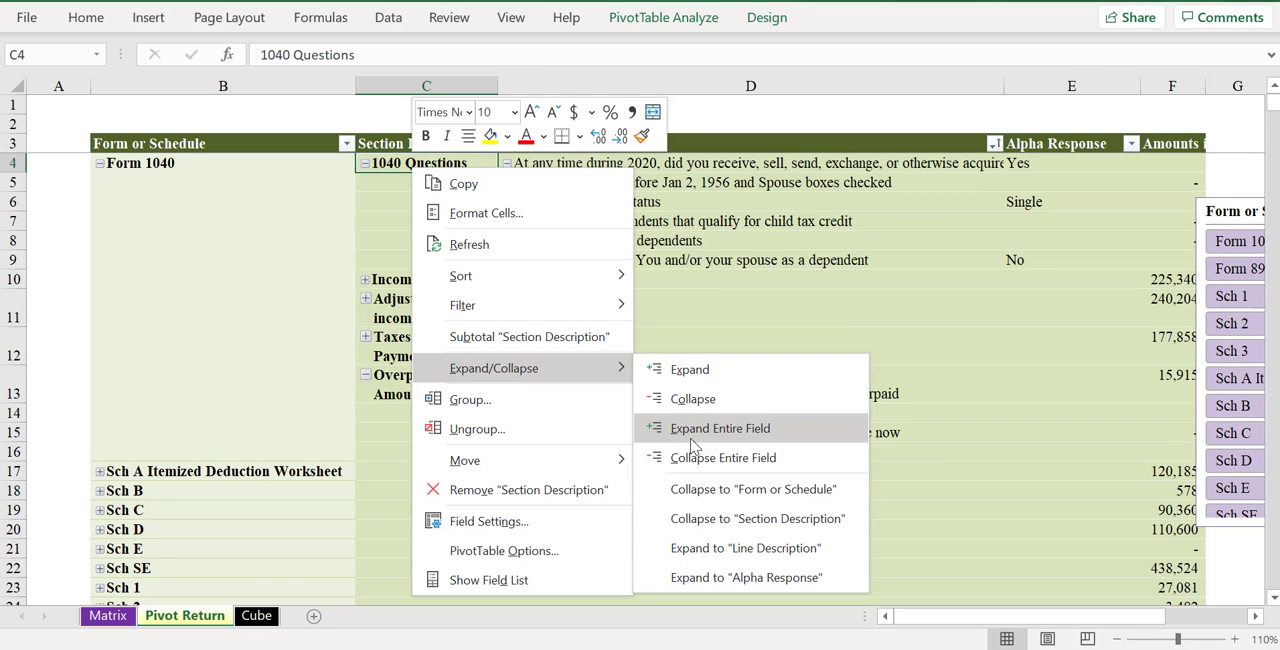
left_click(676, 426)
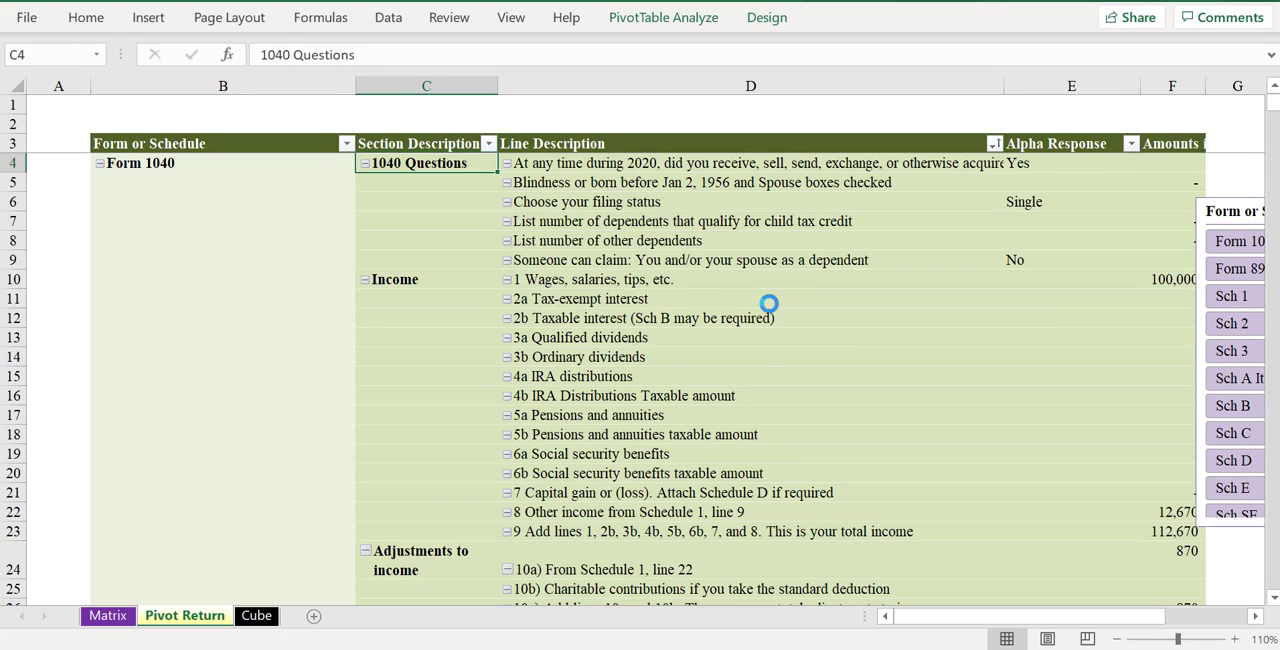
scroll(766, 297, "down", 1, "ctrl")
scroll(480, 320, "down", 9)
scroll(551, 384, "down", 2)
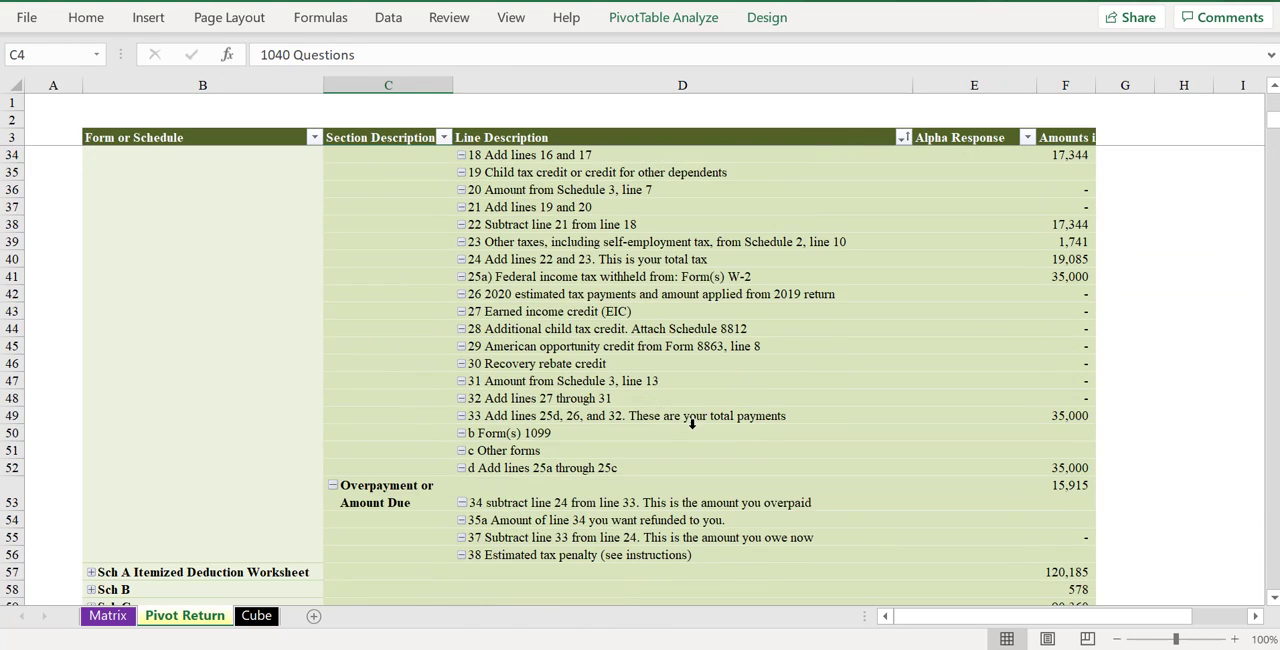
- Return to the start of the Pivot Return and review the filing status and dependent-claim responses
scroll(797, 400, "up", 1)
right_click(612, 276)
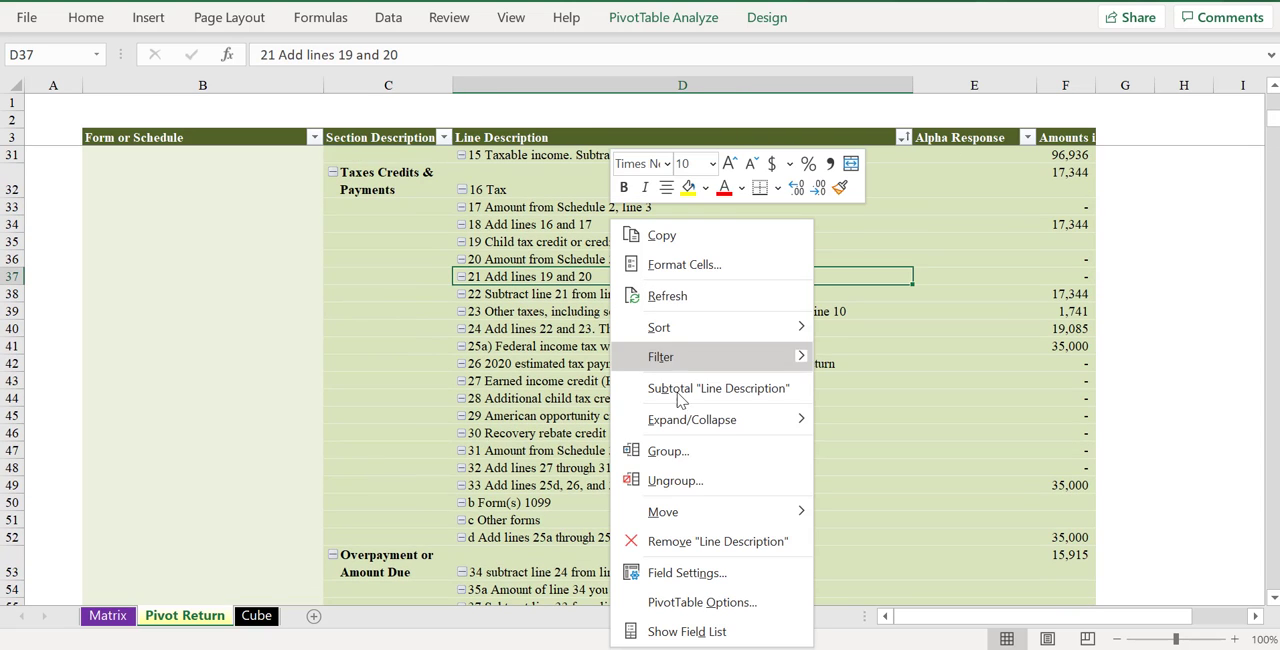
left_click(889, 453)
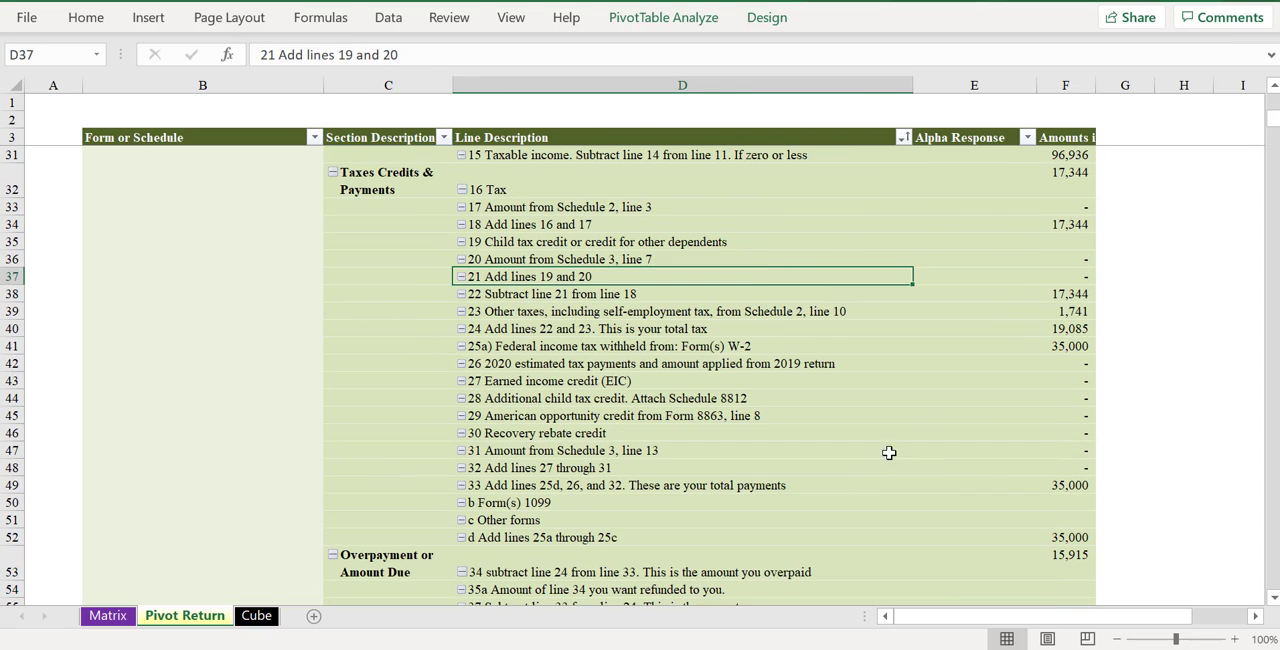
scroll(955, 398, "up", 9)
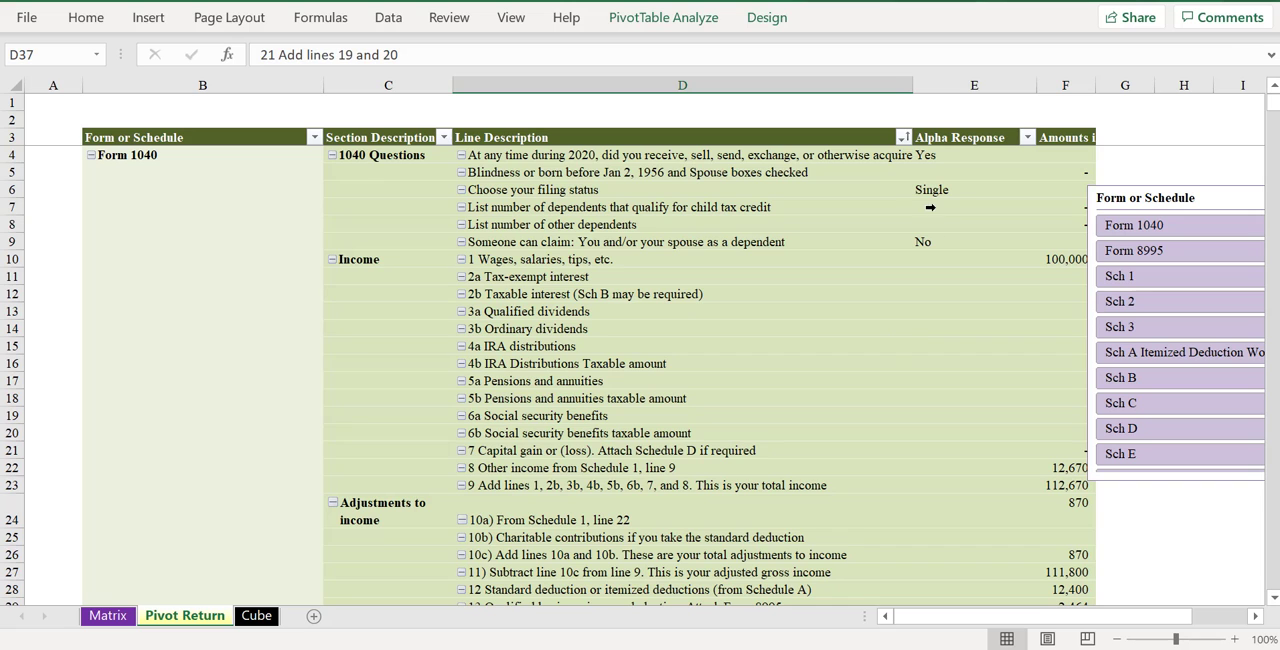
left_click(942, 194)
left_click(920, 241)
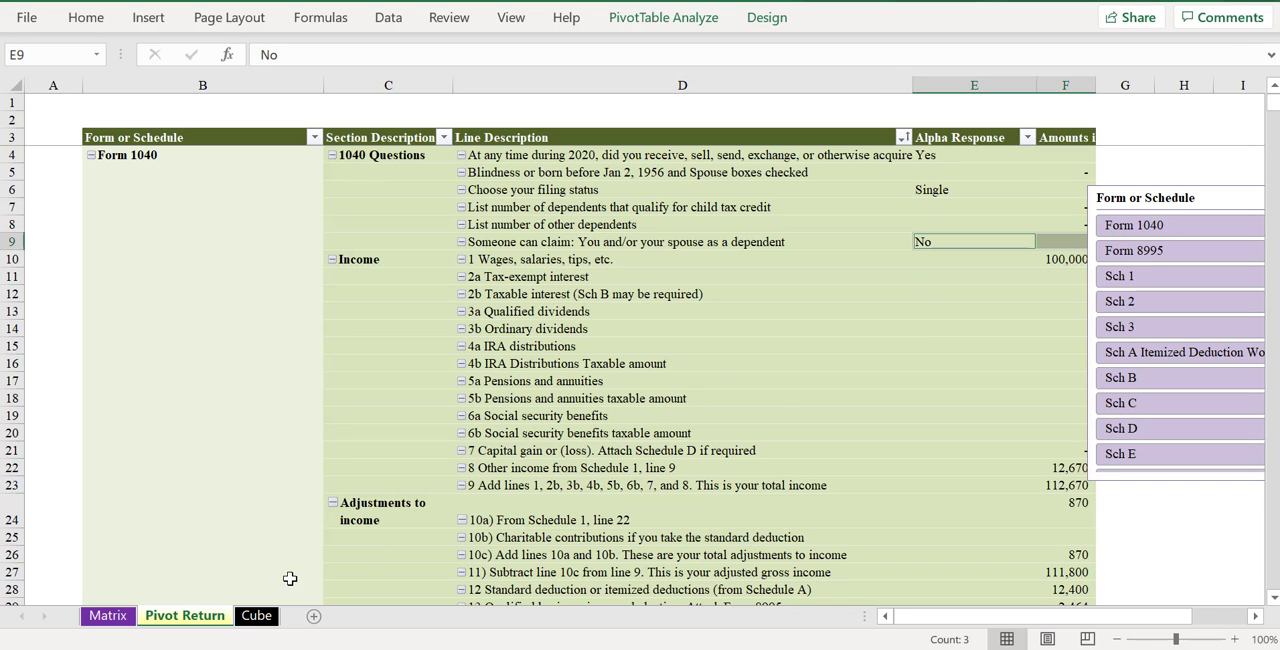
- On the Cube sheet, change the Form 1040 filing status to Married Filing Jointly
left_click(256, 615)
scroll(420, 364, "up", 12)
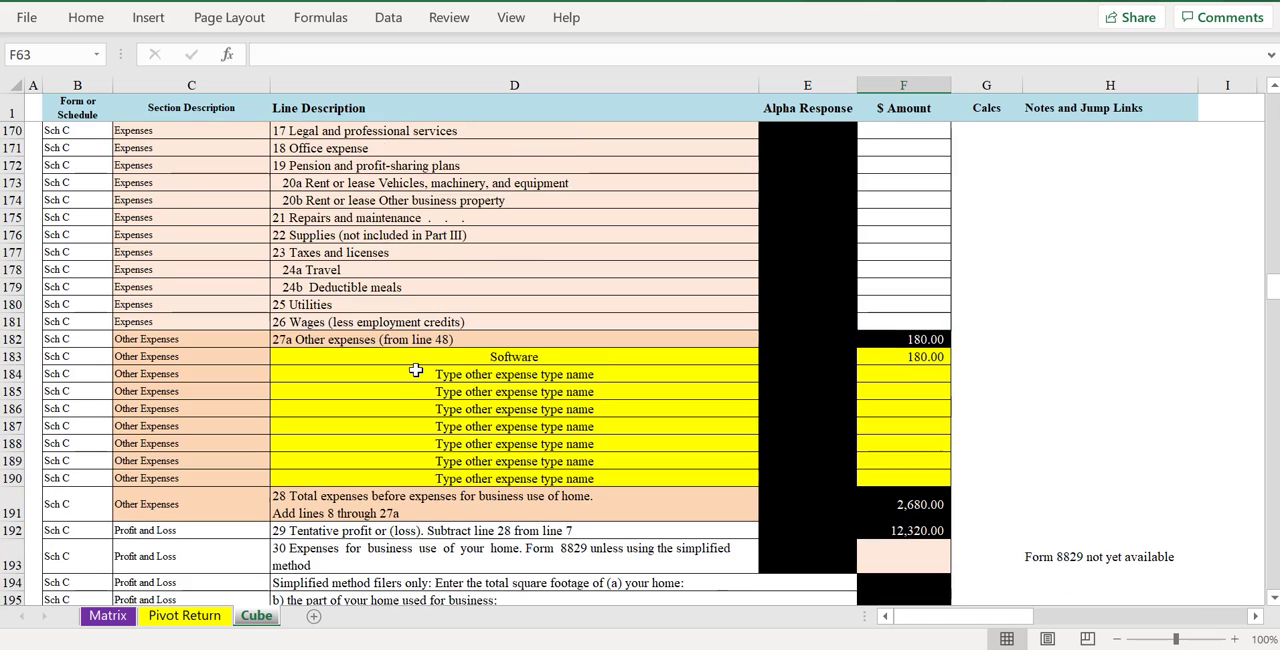
scroll(425, 362, "up", 20)
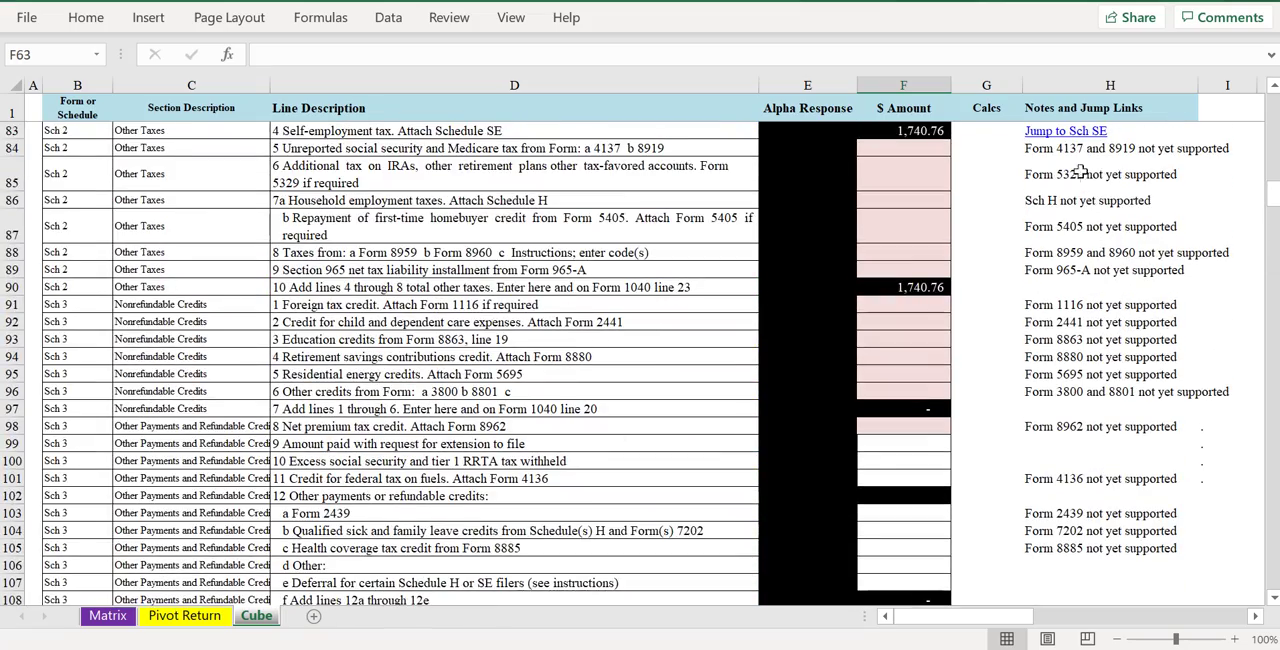
left_click_drag(1275, 197, 1274, 106)
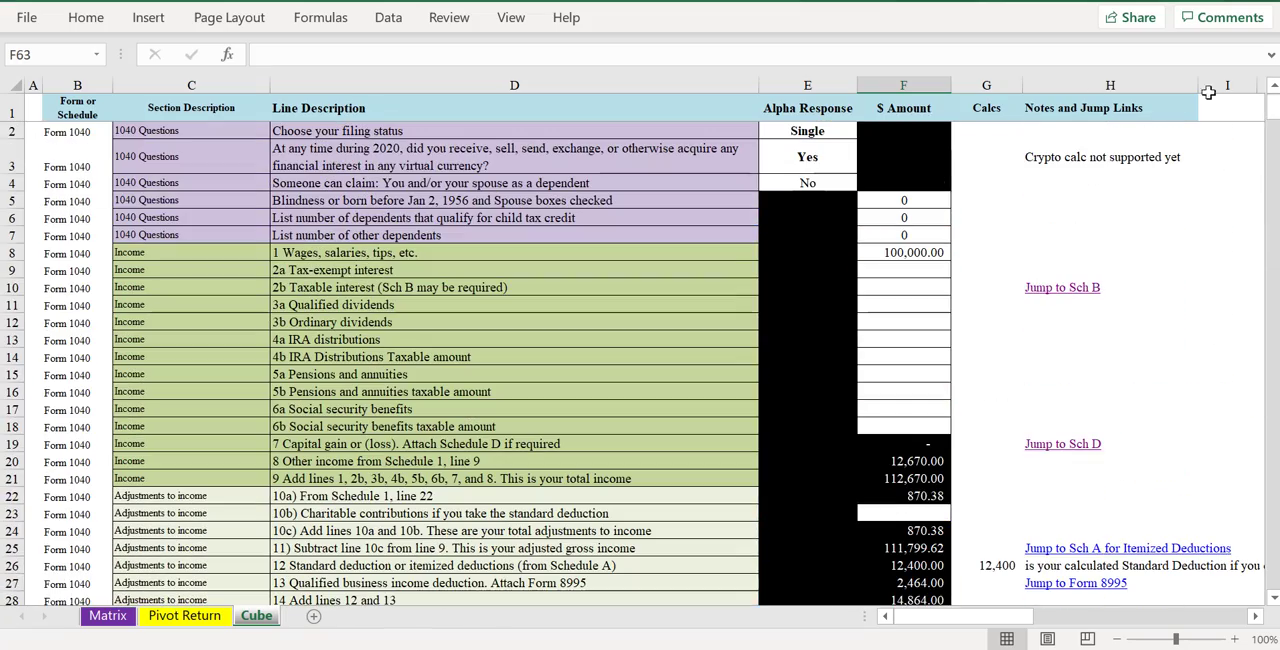
left_click(827, 131)
left_click(865, 131)
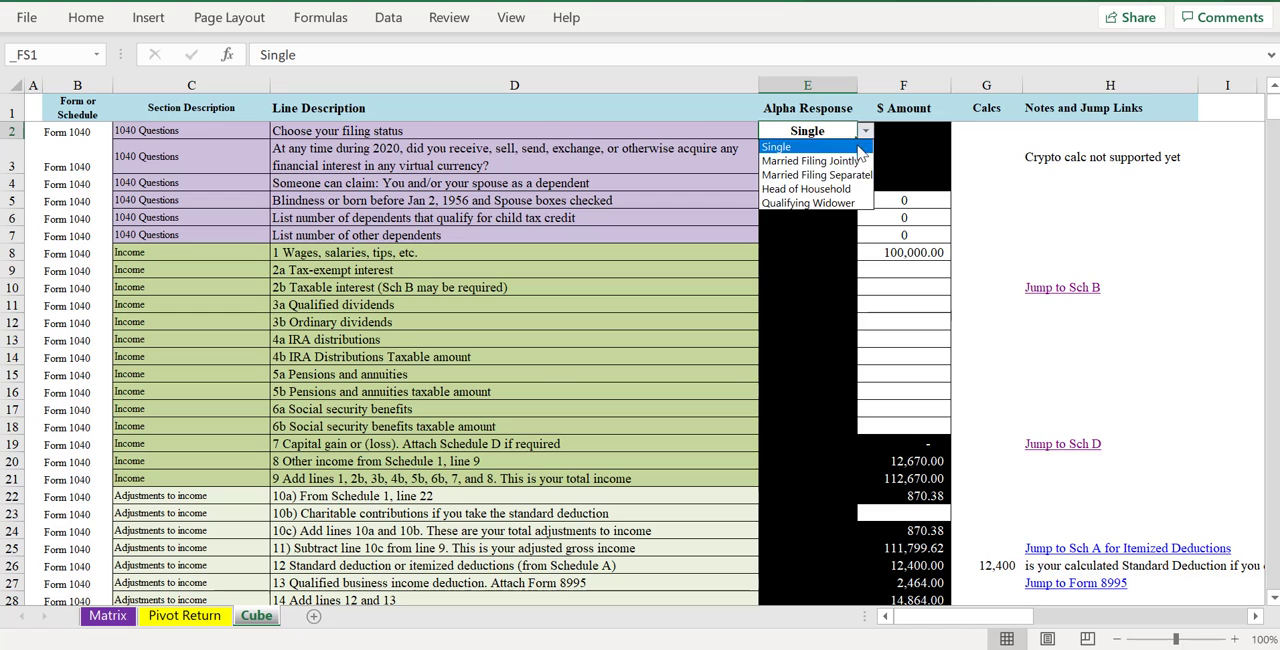
left_click(857, 161)
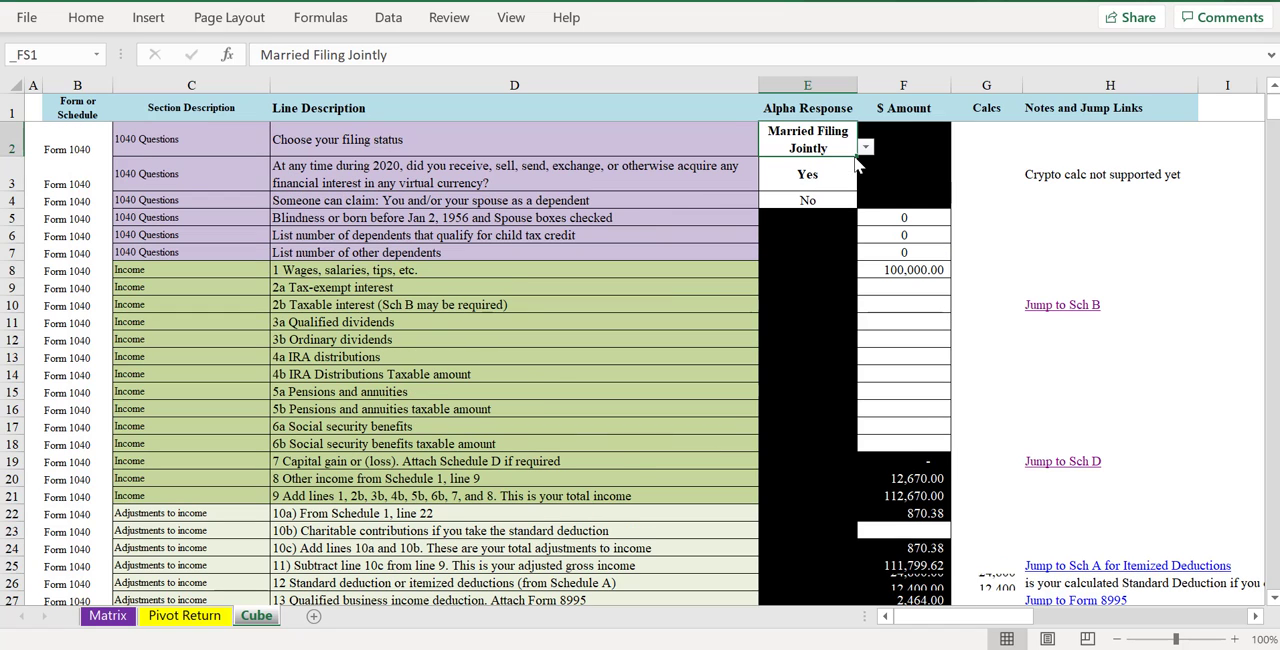
- Enter 2 as the number of dependents that qualify for the child tax credit
left_click(903, 233)
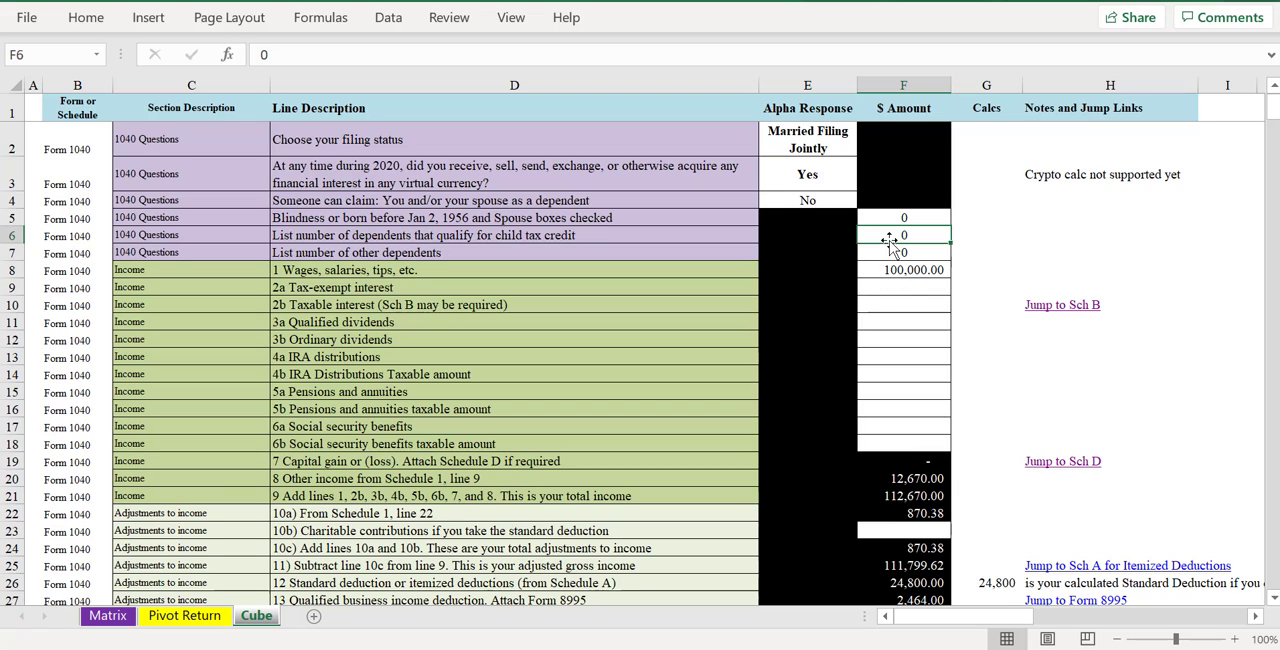
type("2")
key("Return")
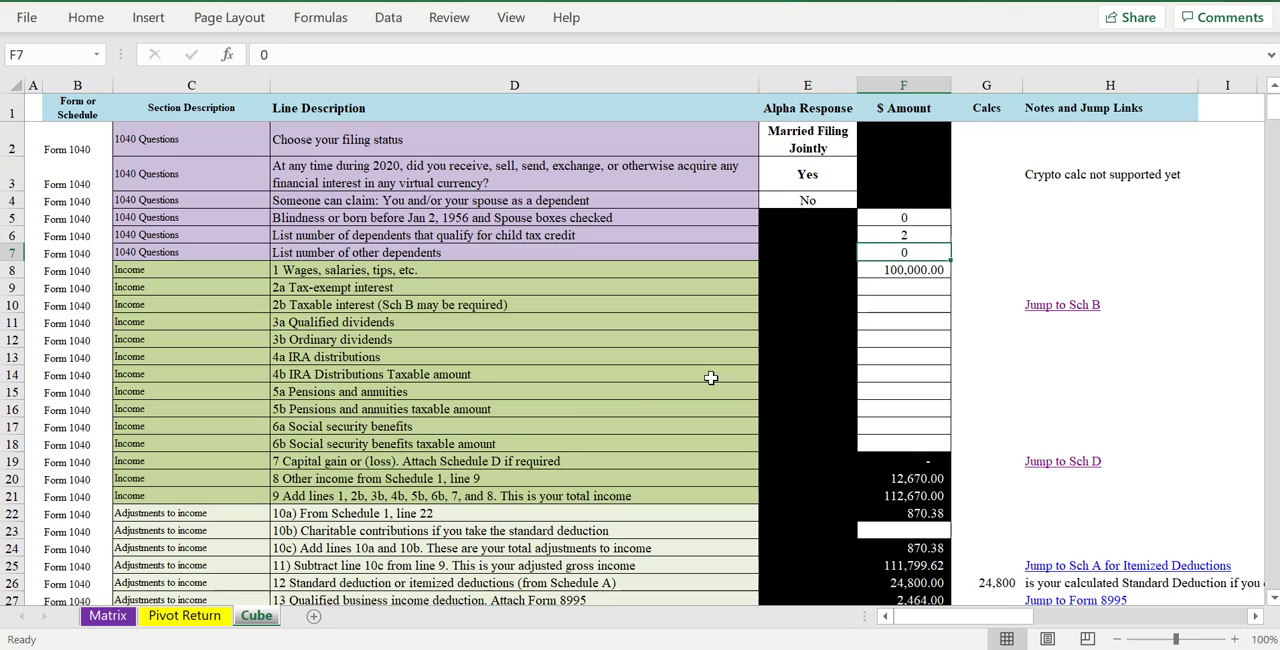
- Refresh the pivot table on the Pivot Return sheet and move the Form or Schedule slicer clear of the amounts column
left_click(182, 618)
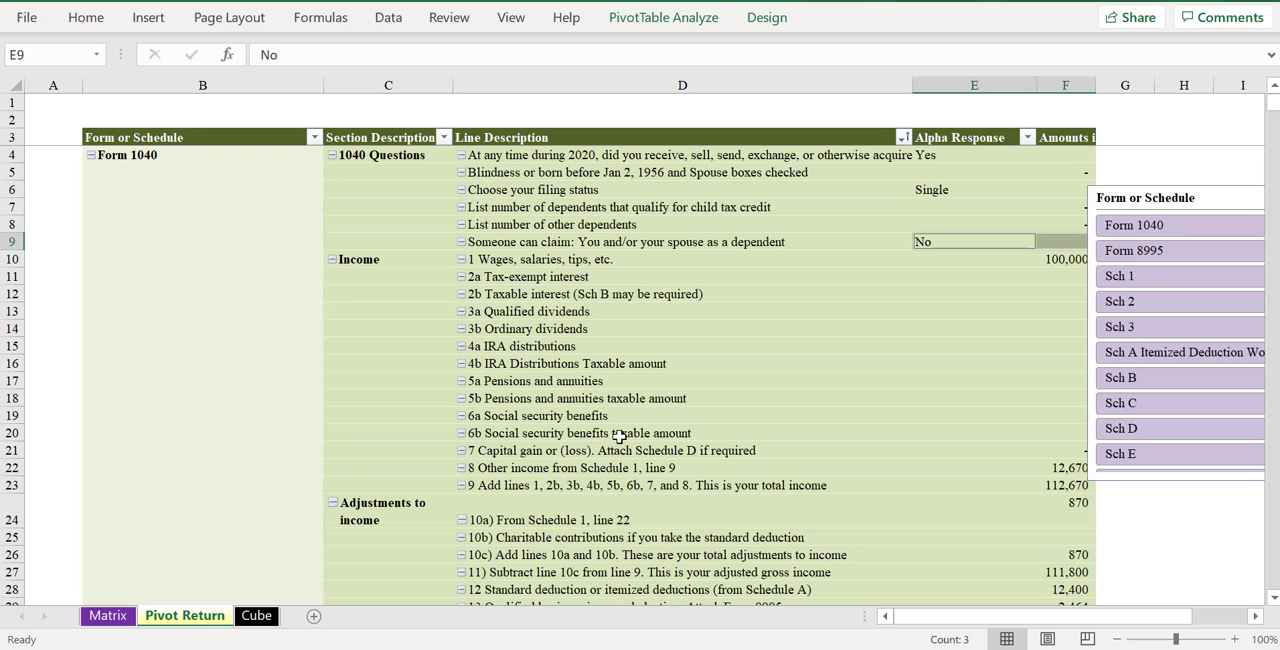
right_click(751, 363)
left_click(811, 296)
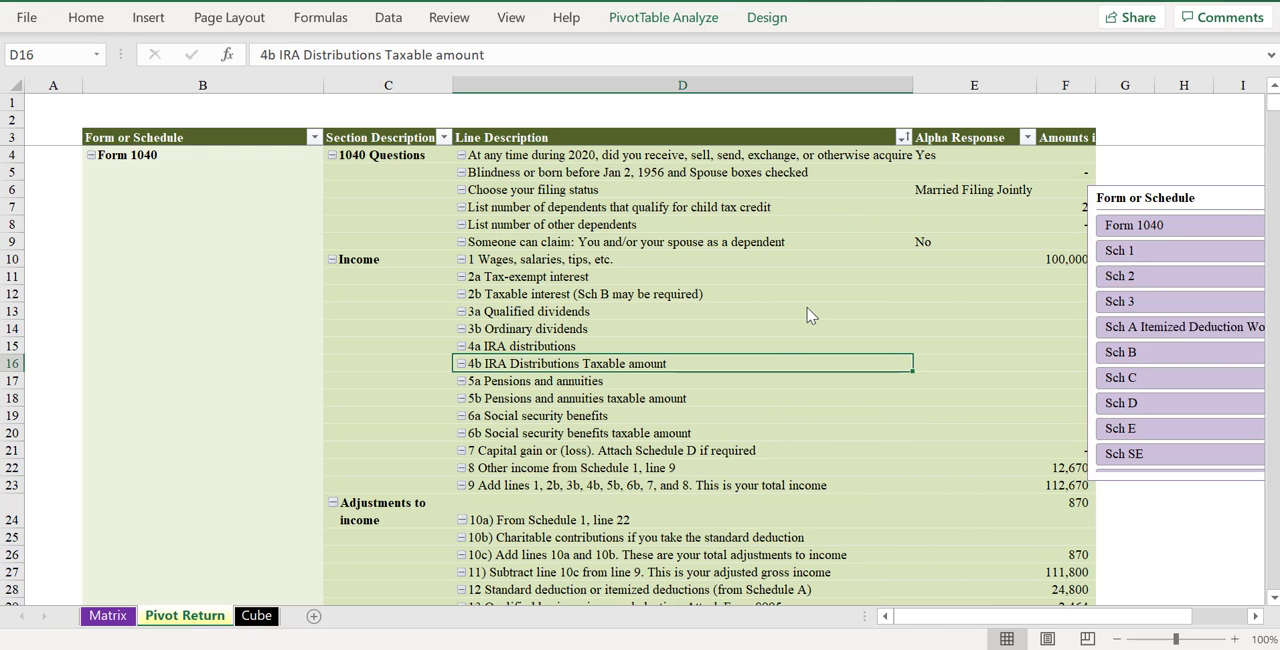
left_click_drag(1114, 201, 1173, 197)
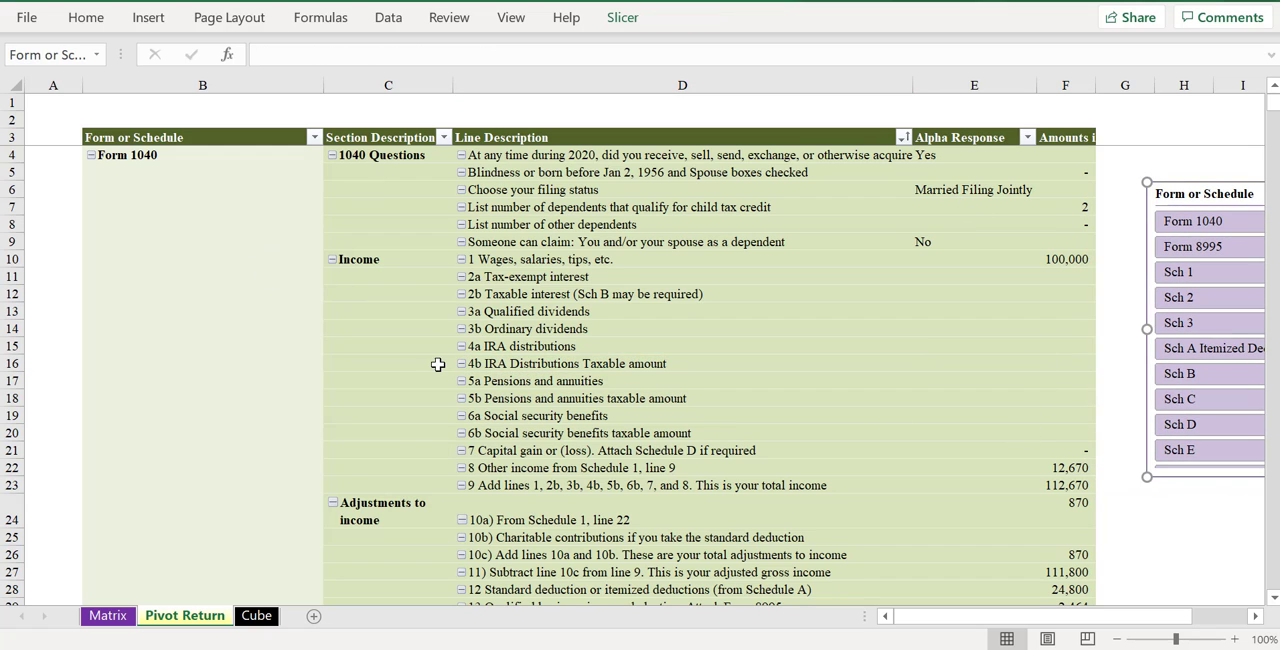
- Review the refreshed Form 1040 lines down to the line 34 overpaid amount and return to the start
left_click(851, 414)
scroll(851, 414, "down", 9)
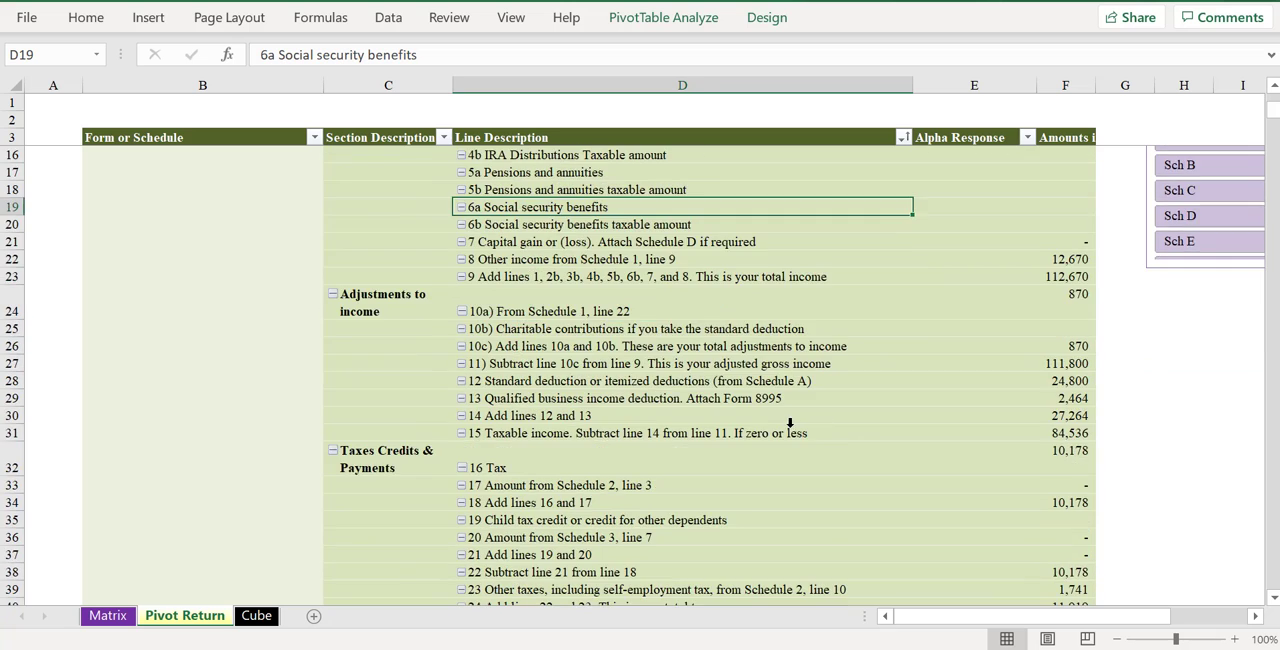
scroll(743, 422, "down", 3)
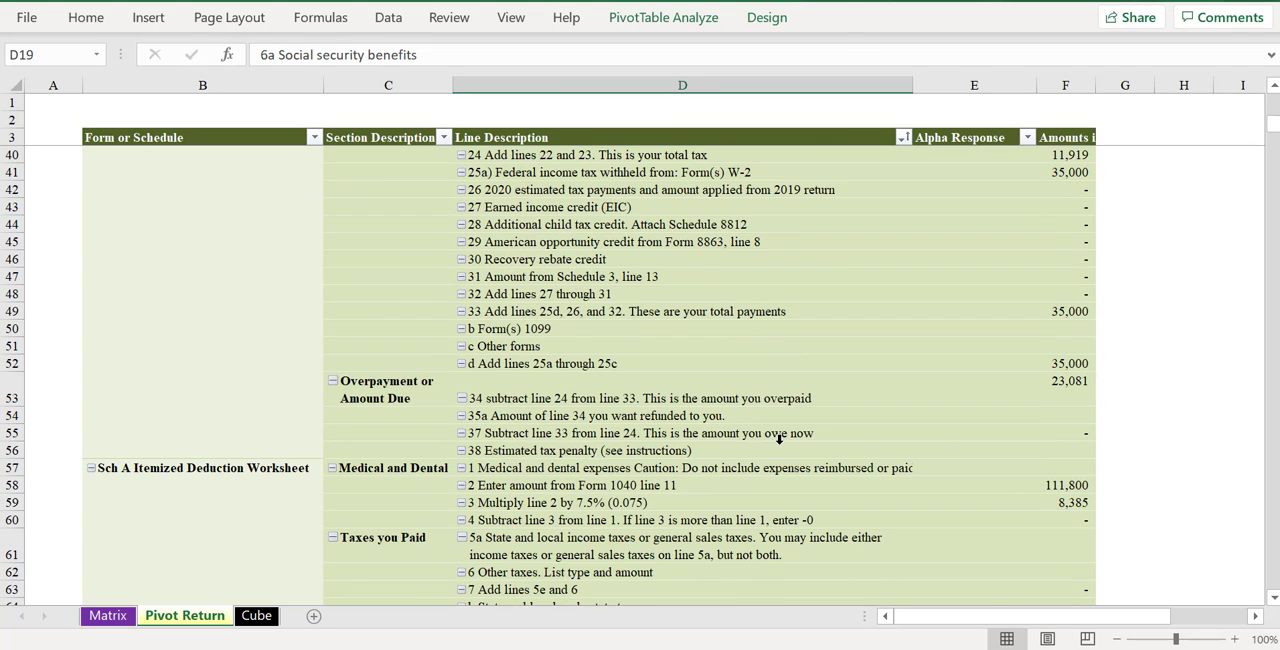
left_click(1063, 385)
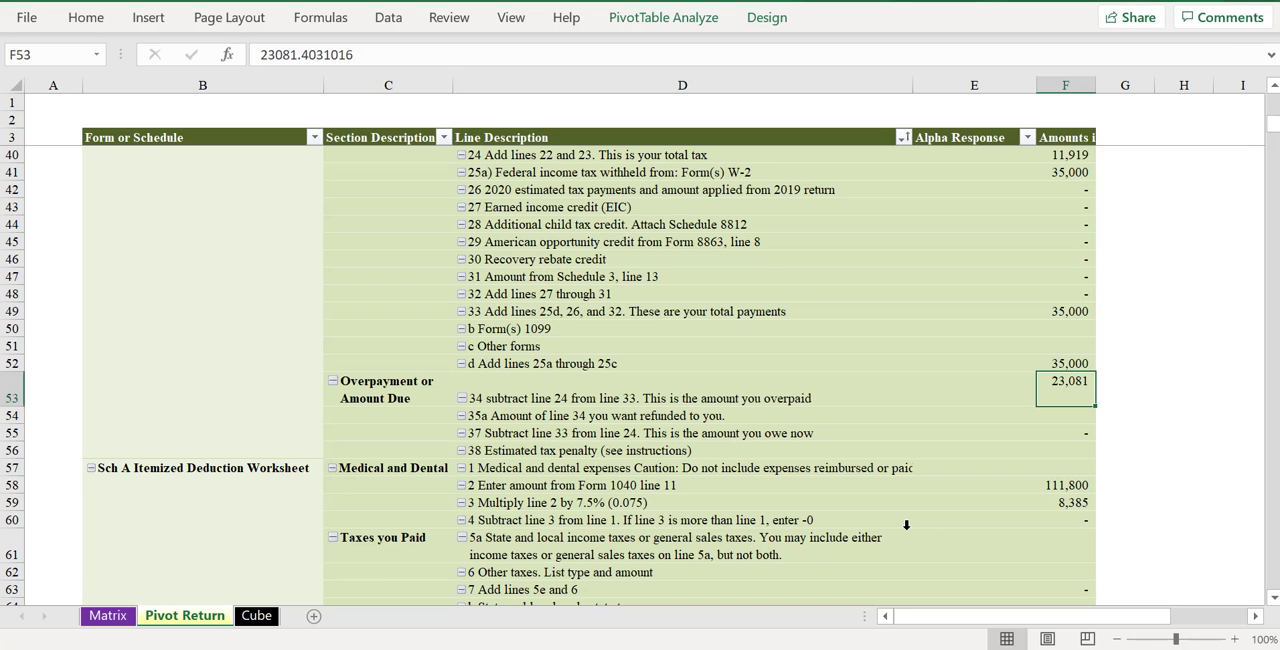
scroll(444, 312, "up", 12)
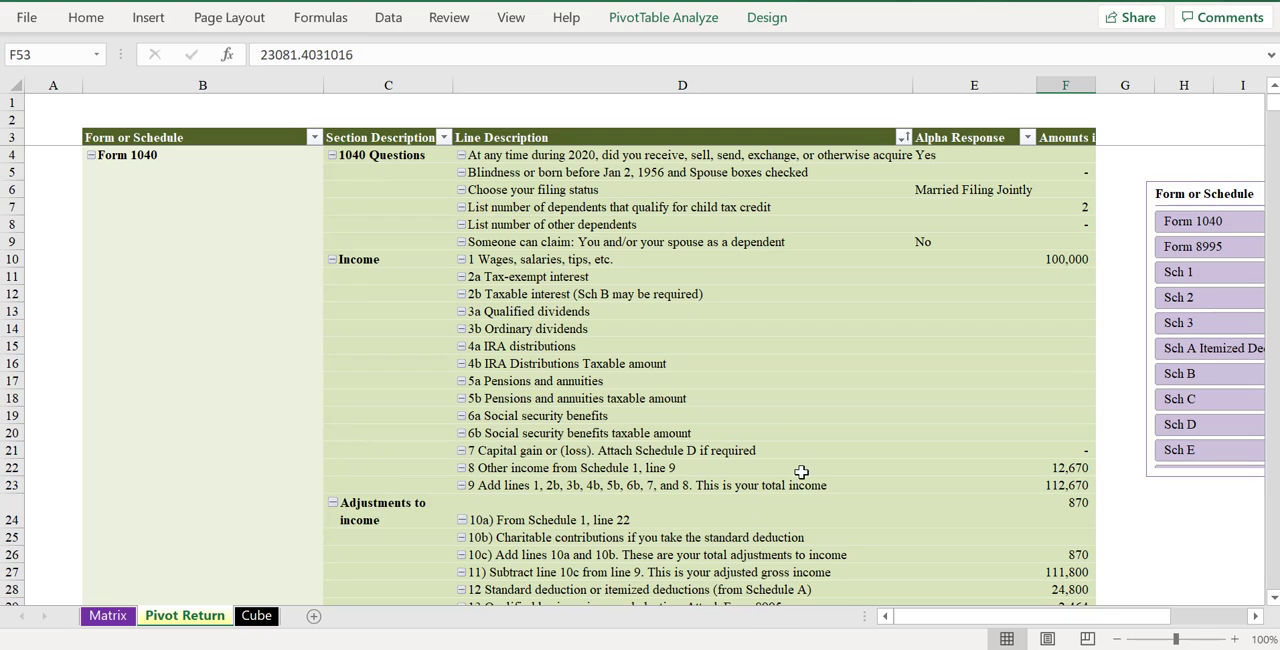
- Examine the Cube sheet from Form 1040 through Schedule 3, highlighting the notes on unsupported forms in H87:H100
left_click(268, 616)
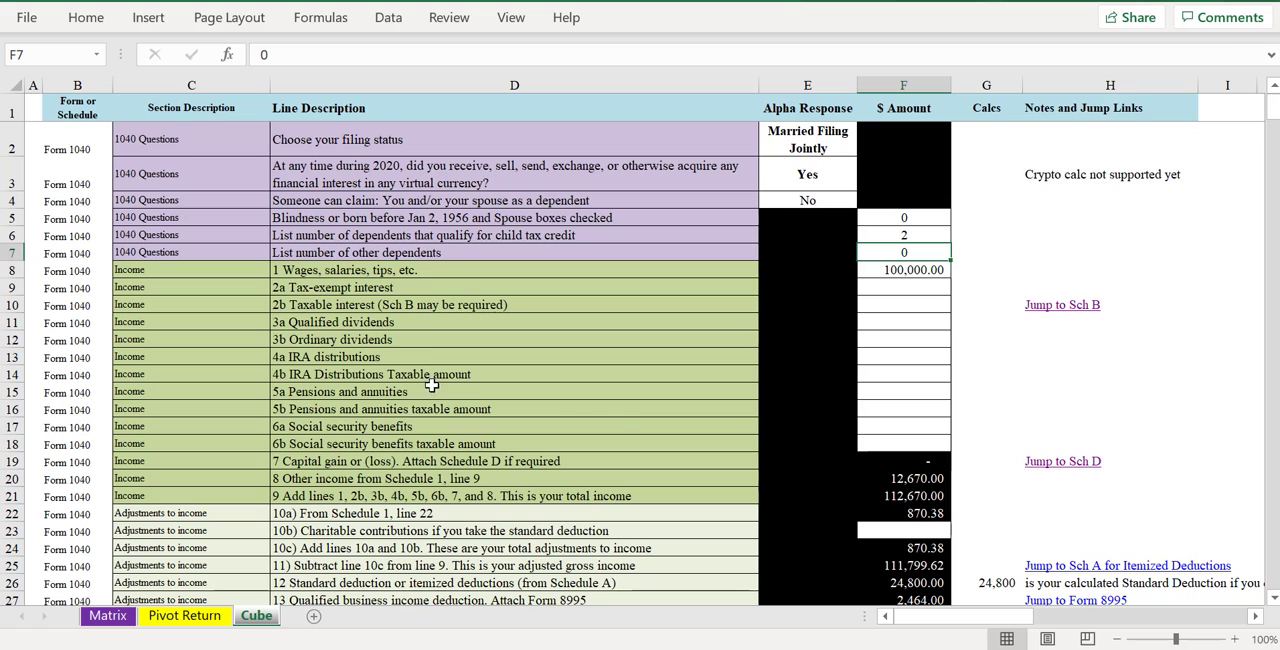
scroll(496, 386, "down", 10)
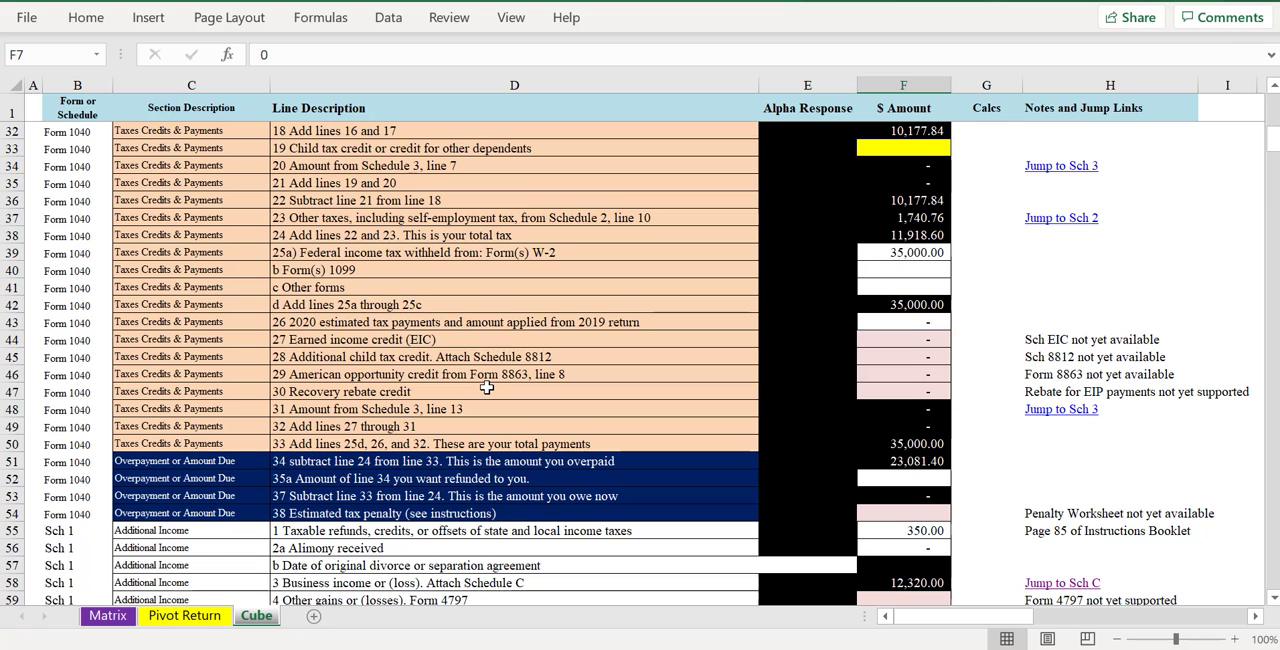
scroll(484, 384, "down", 2)
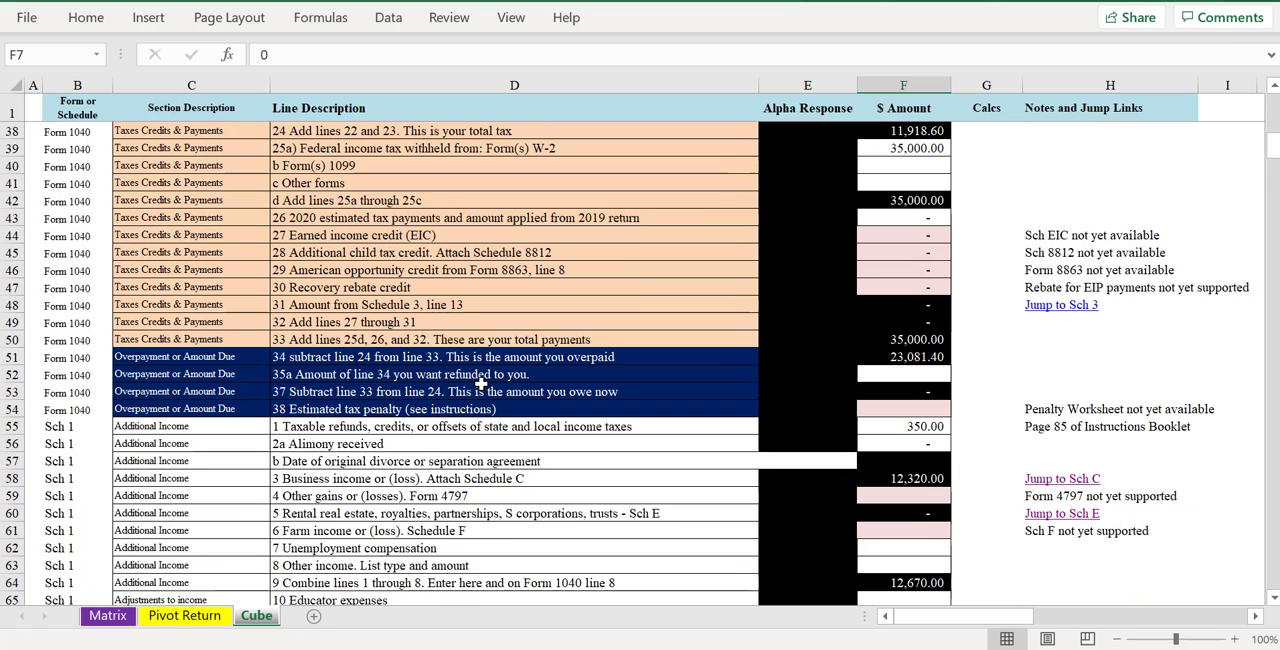
scroll(481, 384, "down", 5)
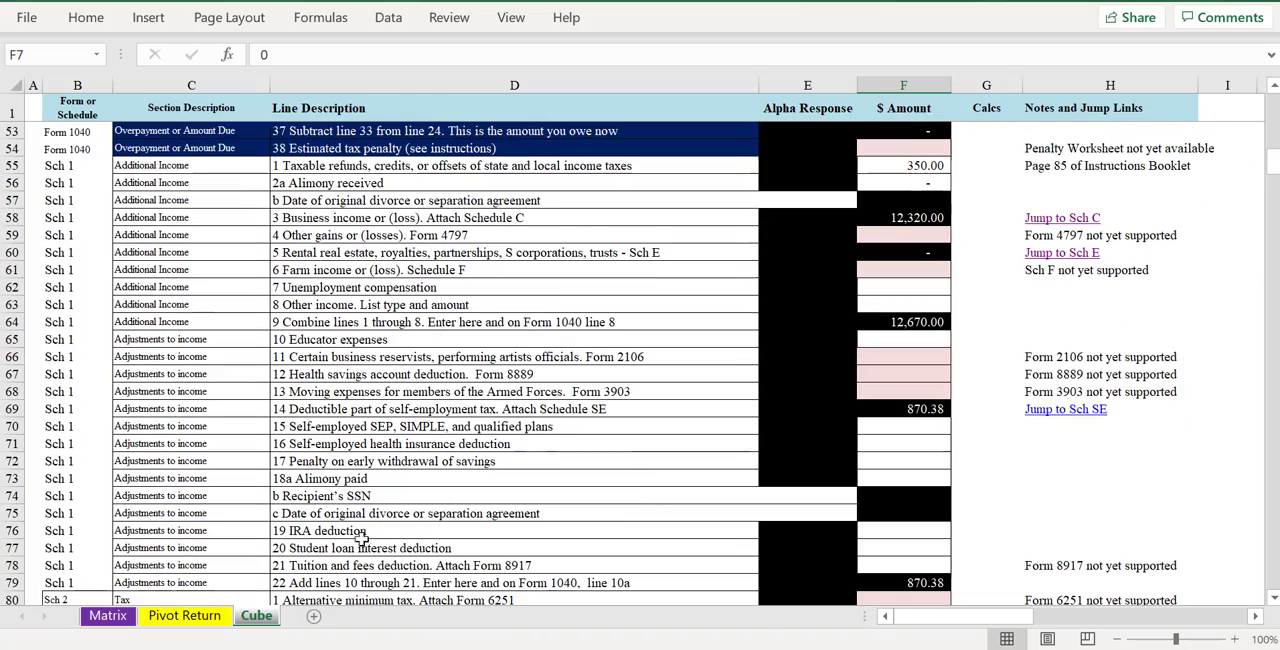
scroll(362, 538, "down", 12)
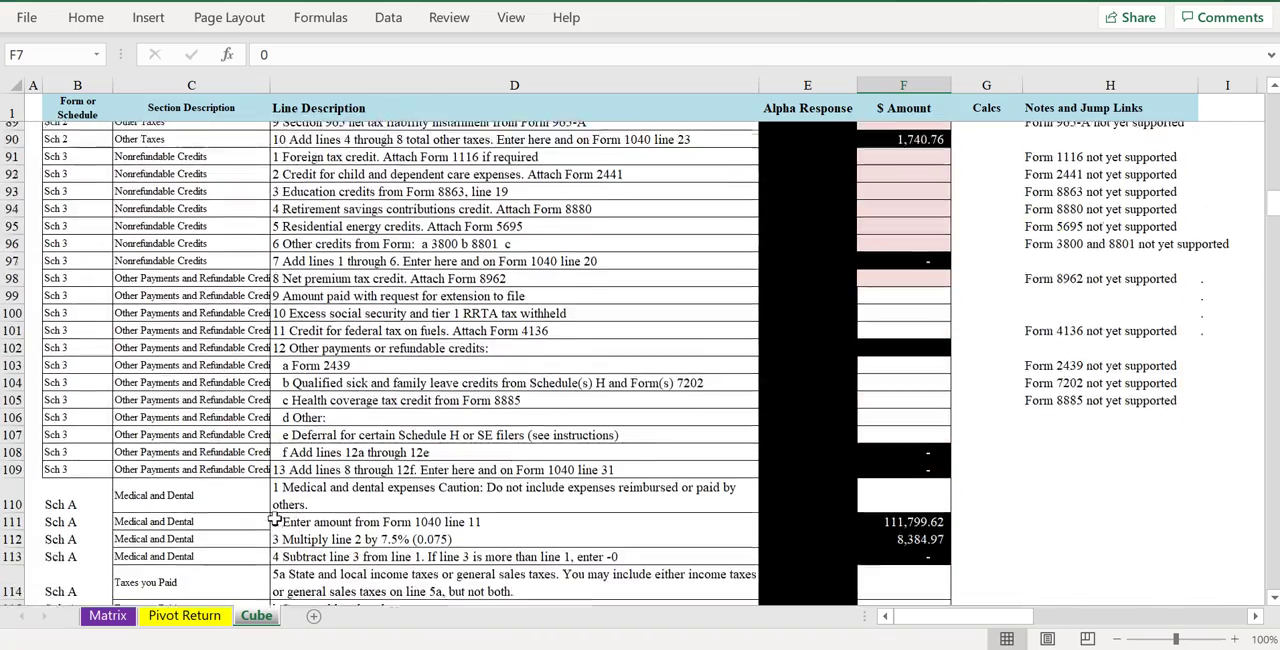
scroll(274, 521, "down", 2)
scroll(274, 521, "up", 5)
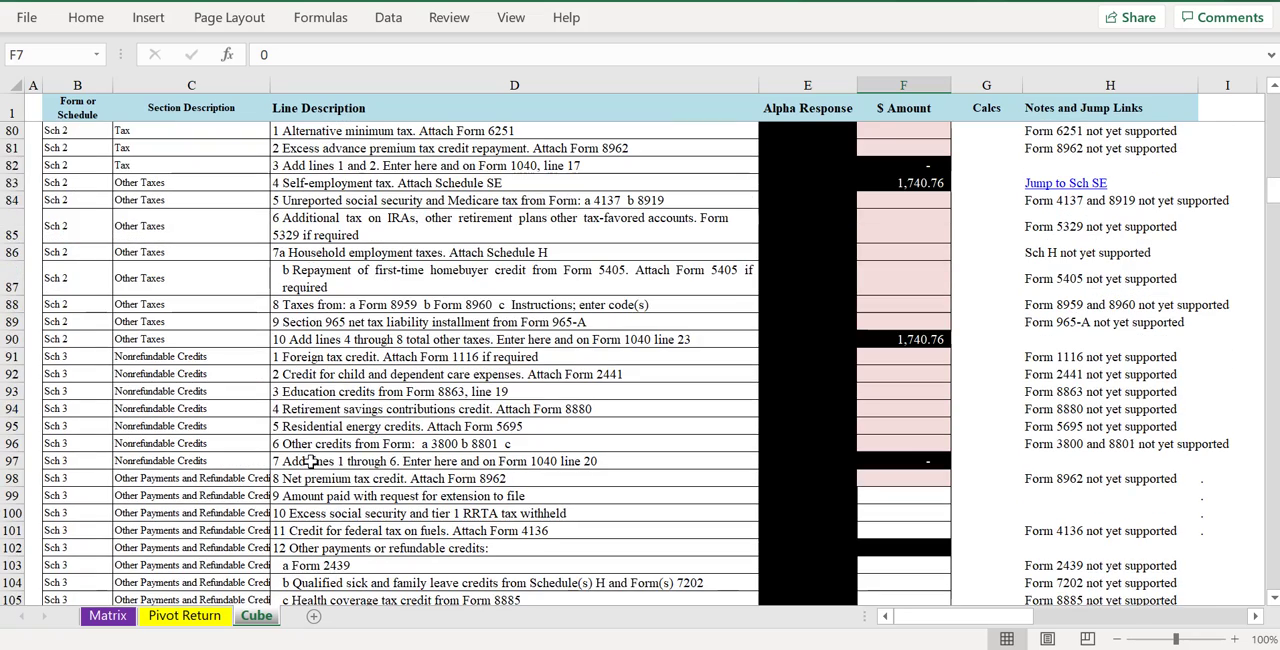
left_click_drag(1075, 270, 1108, 521)
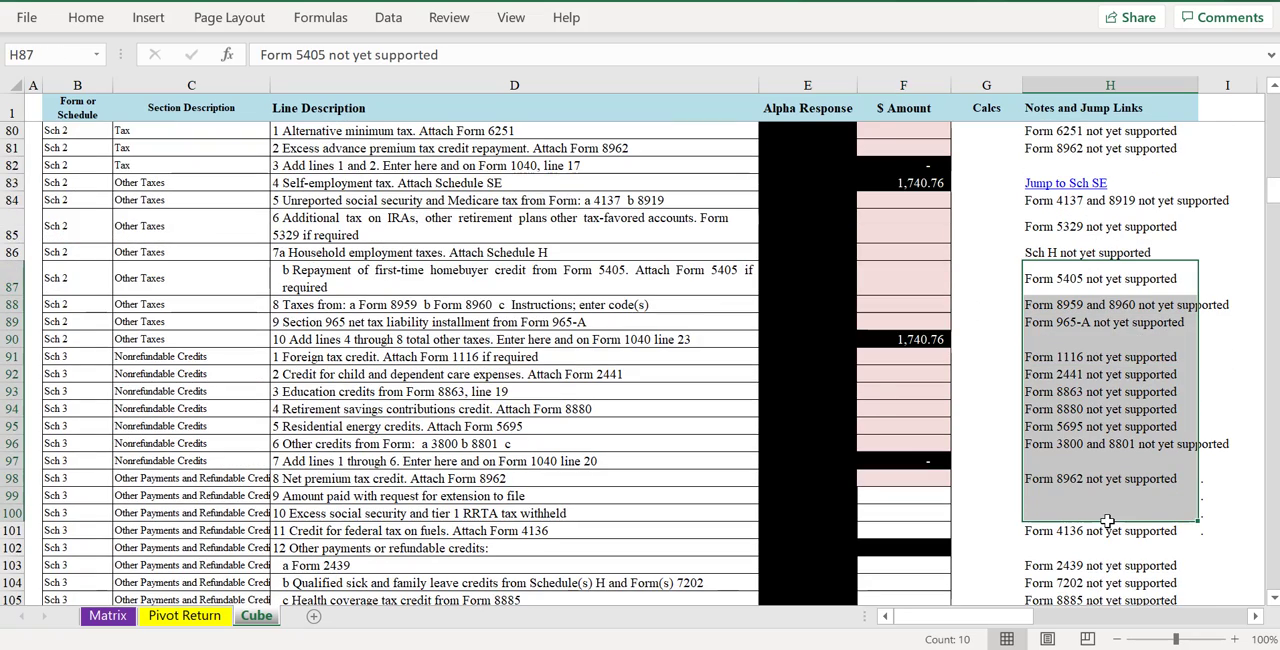
scroll(1100, 500, "down", 2)
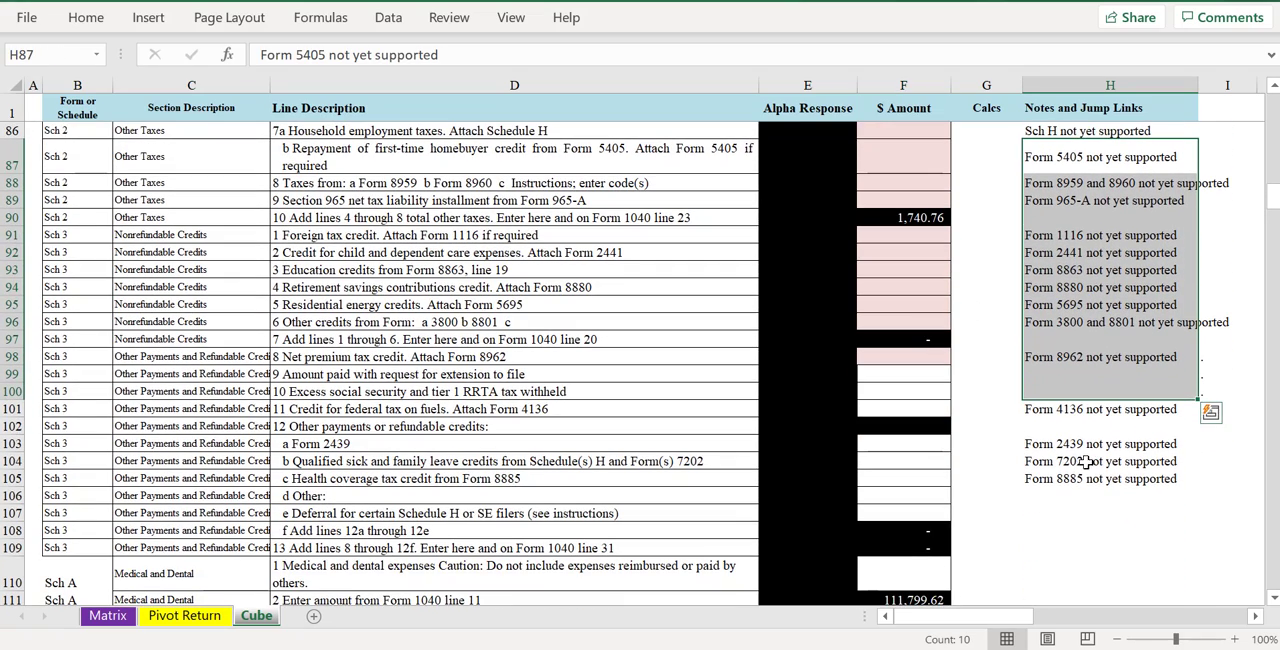
- Look back through the Cube sheet's Schedule 2, Schedule 1 and Form 1040 lines up to the Income section
scroll(1080, 420, "up", 5)
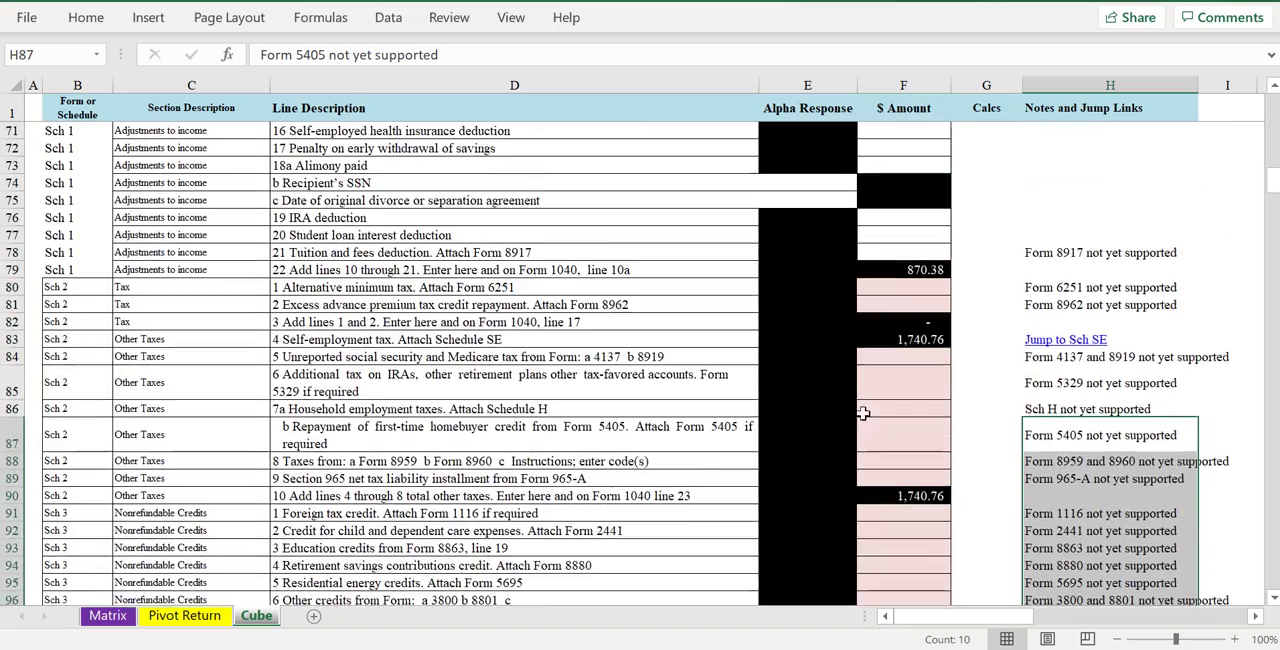
scroll(820, 405, "up", 5)
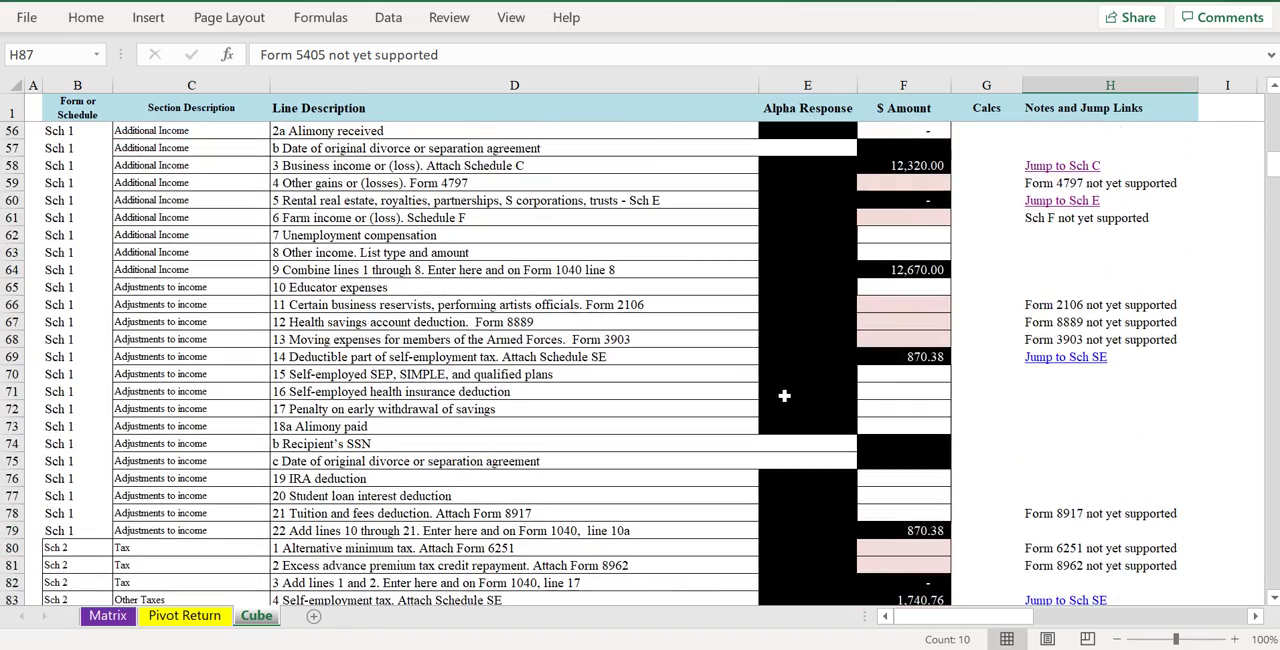
scroll(774, 412, "up", 11)
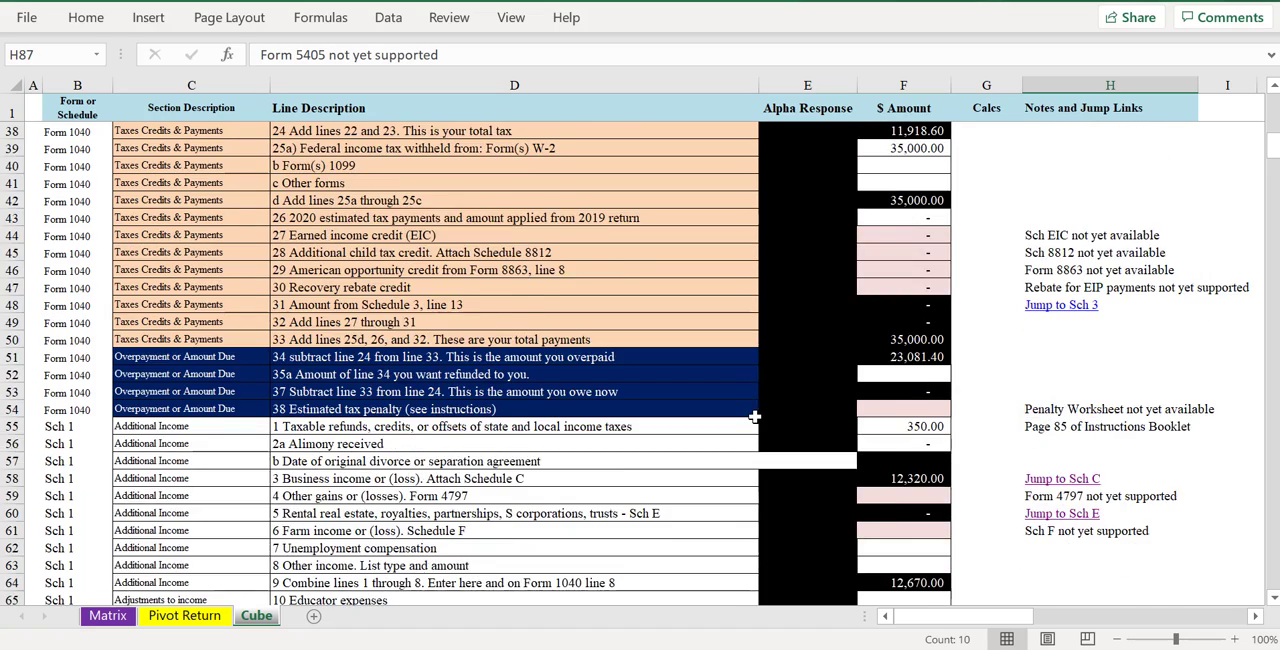
scroll(750, 422, "up", 2)
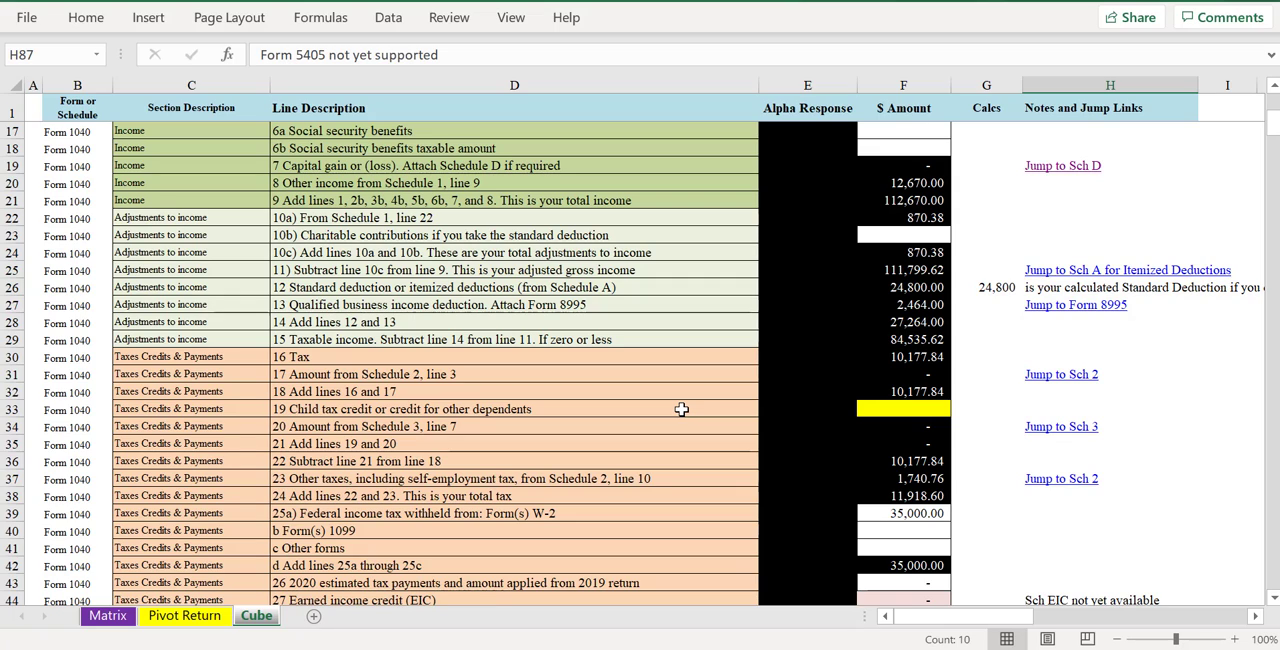
scroll(680, 409, "up", 5)
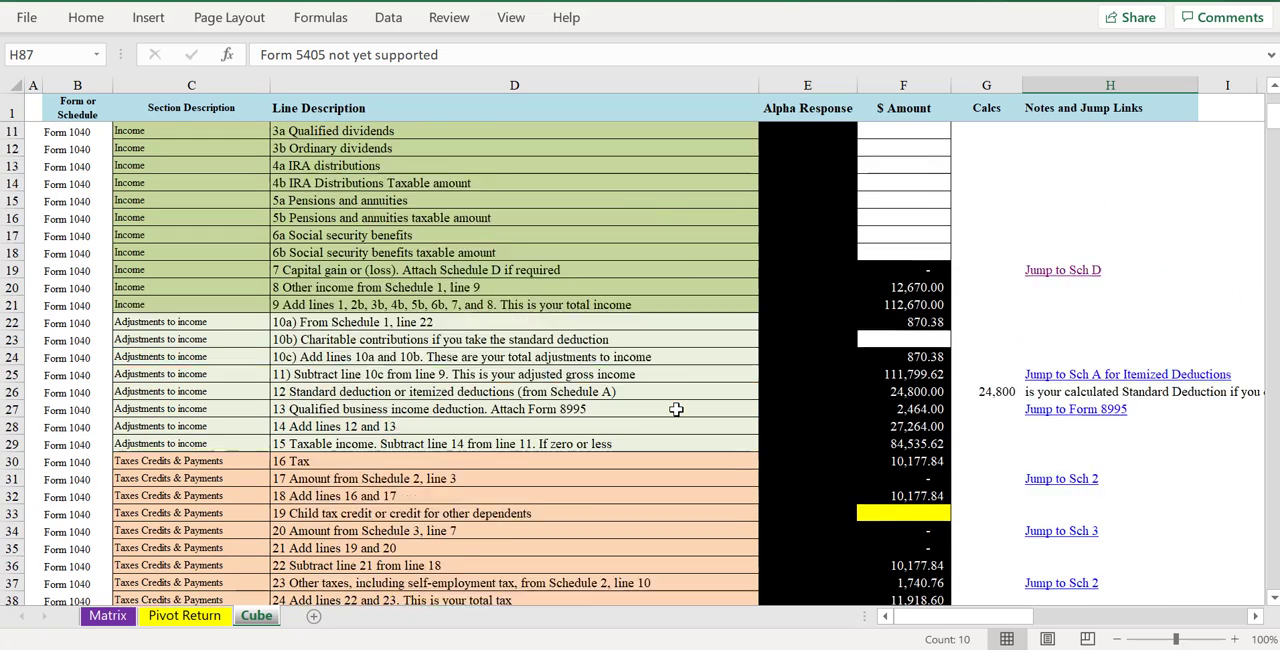